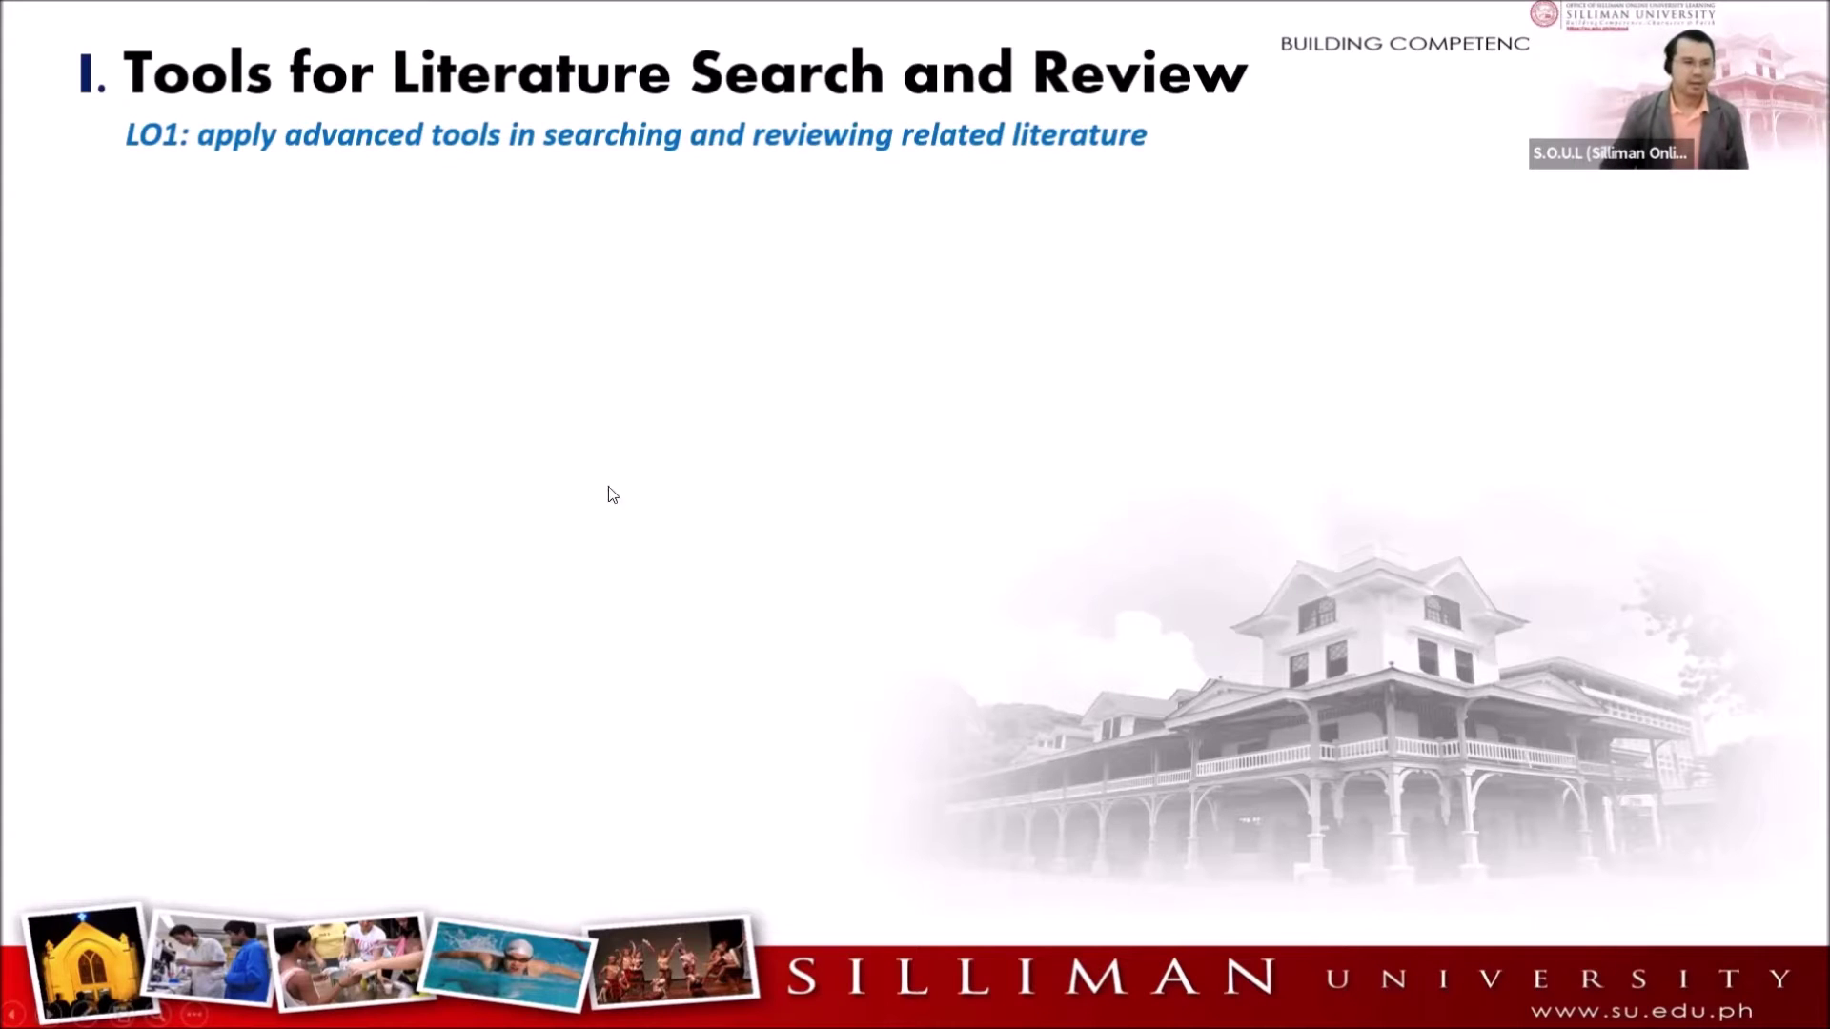
Reveal the Searching, References and Reviewing boxes on the literature-search slide, then go to the next slide
left_click(663, 518)
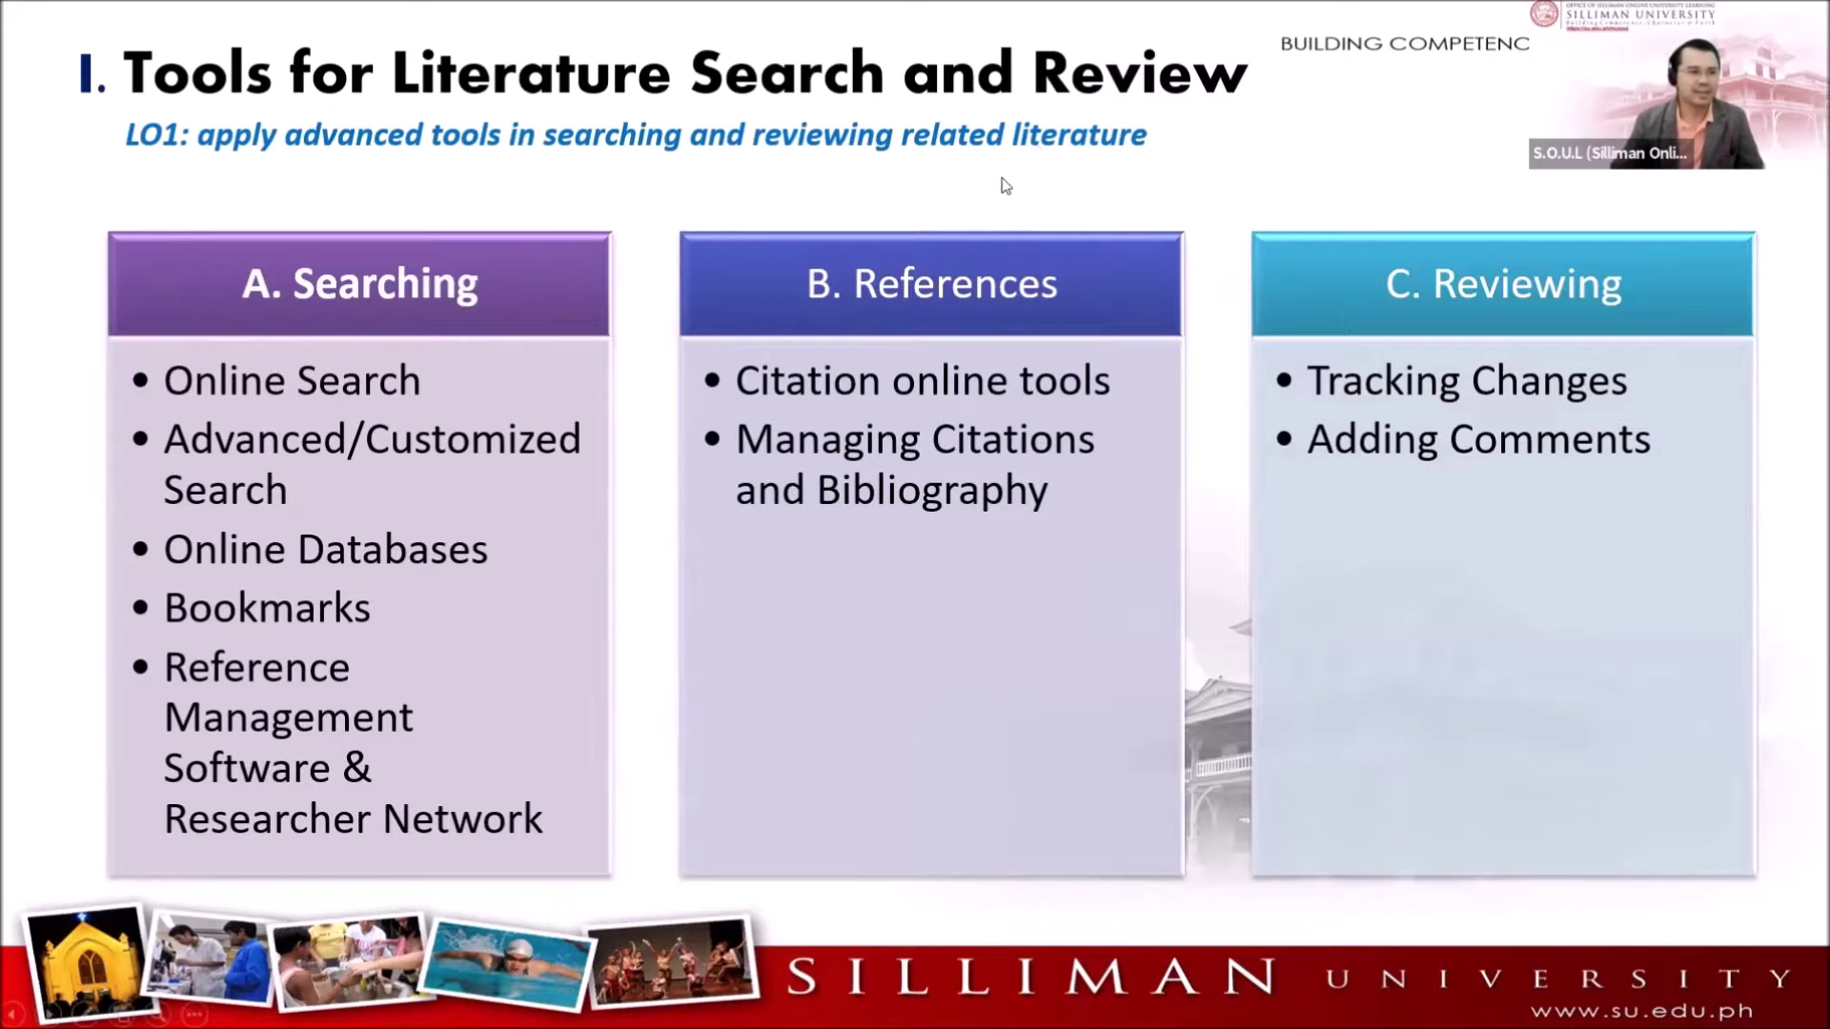
key("Right")
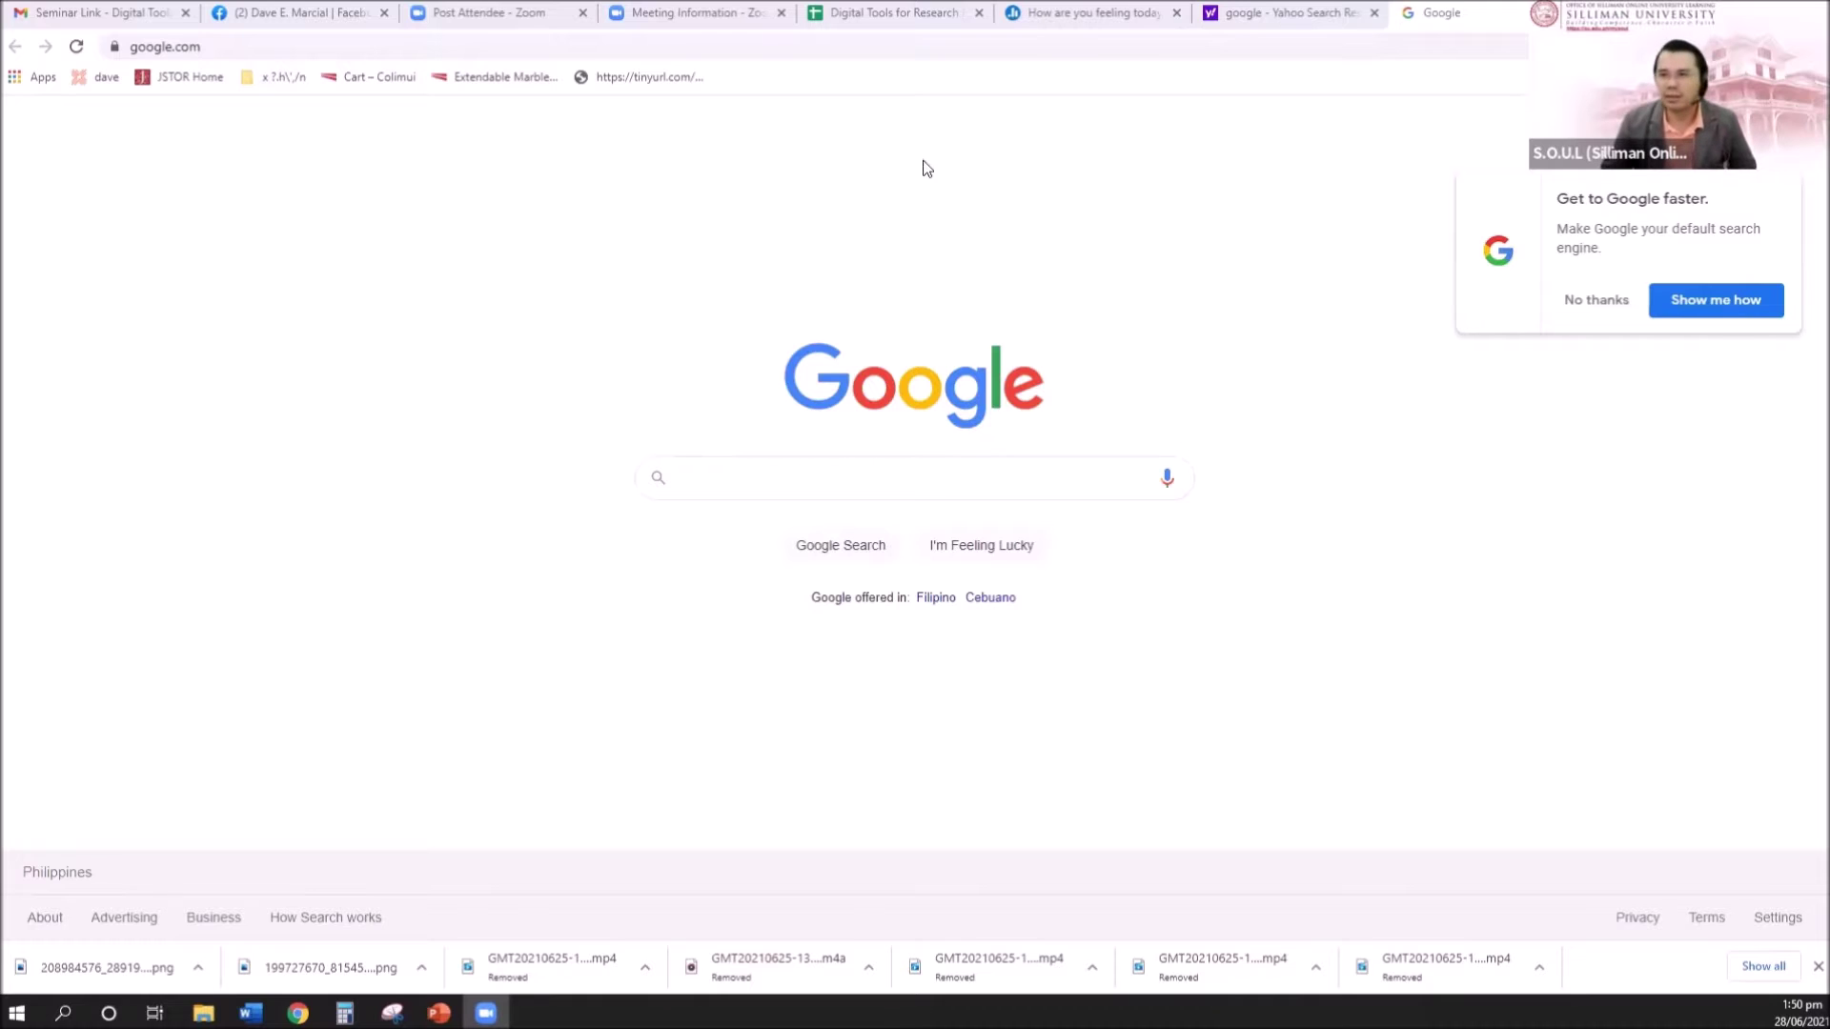
Search Google for 'digital technology', fixing the typo in the query before submitting
left_click(782, 481)
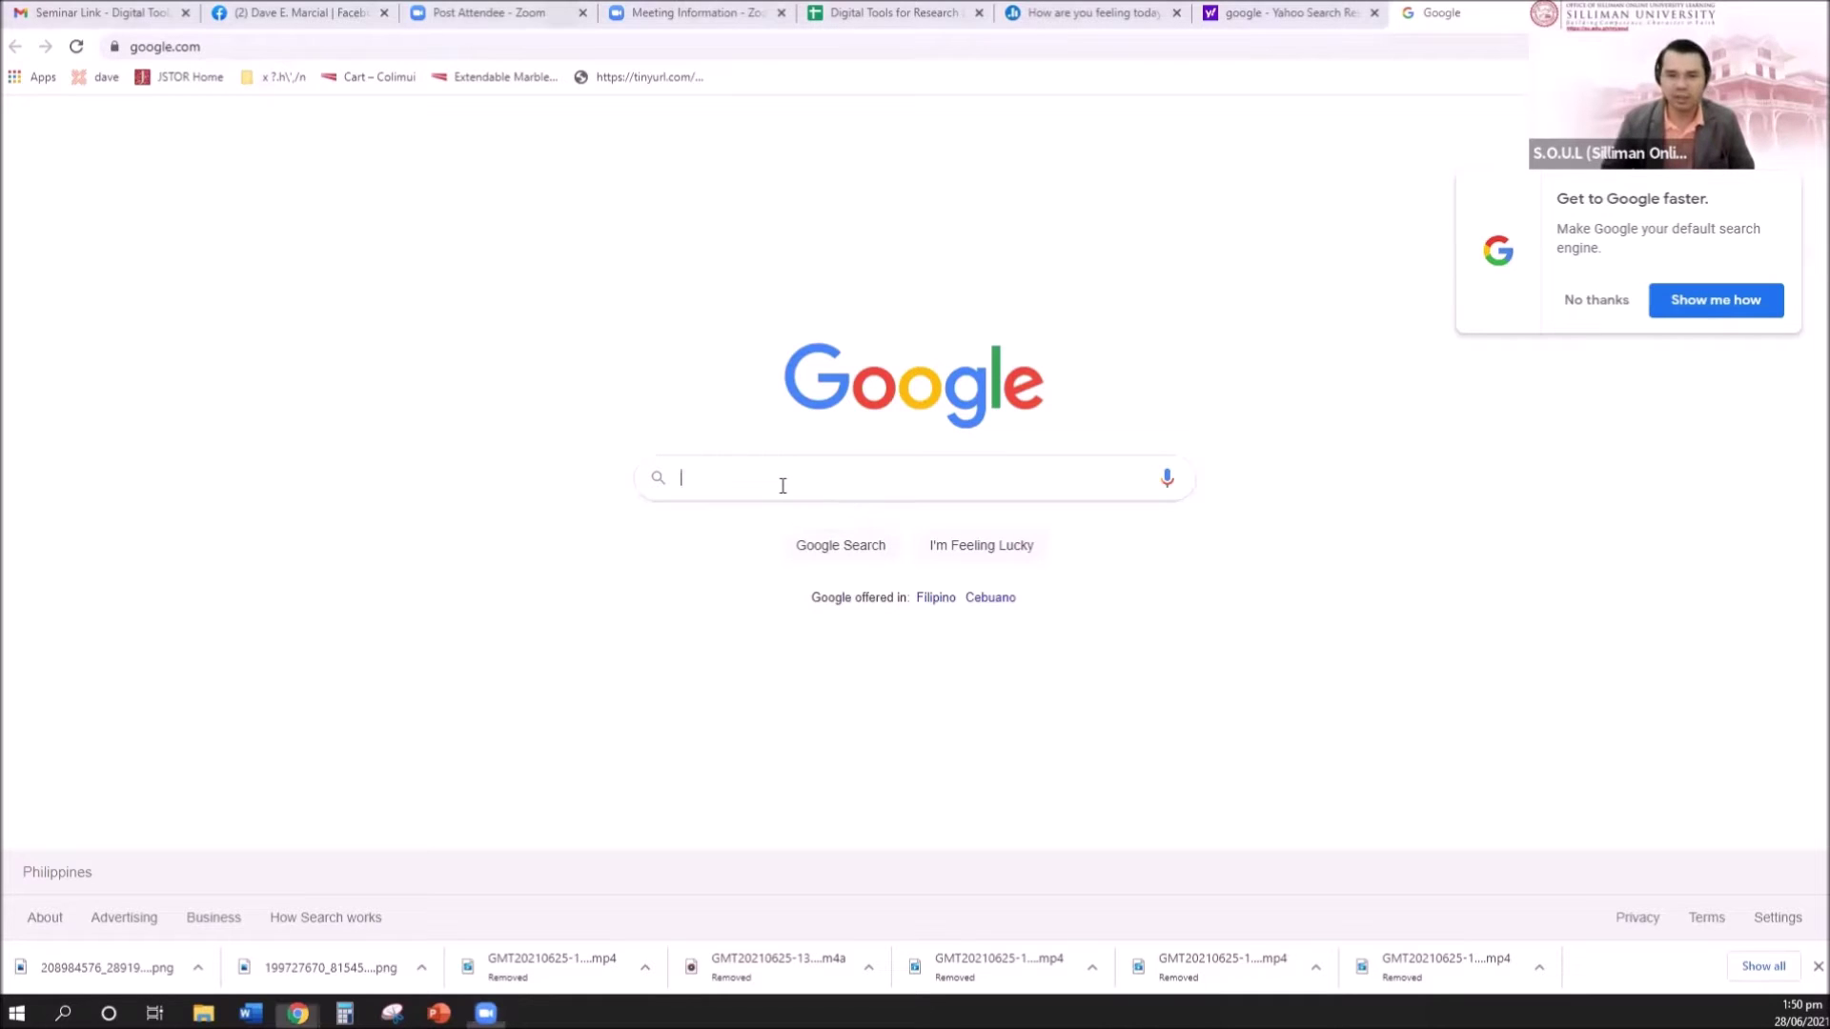
type("digital")
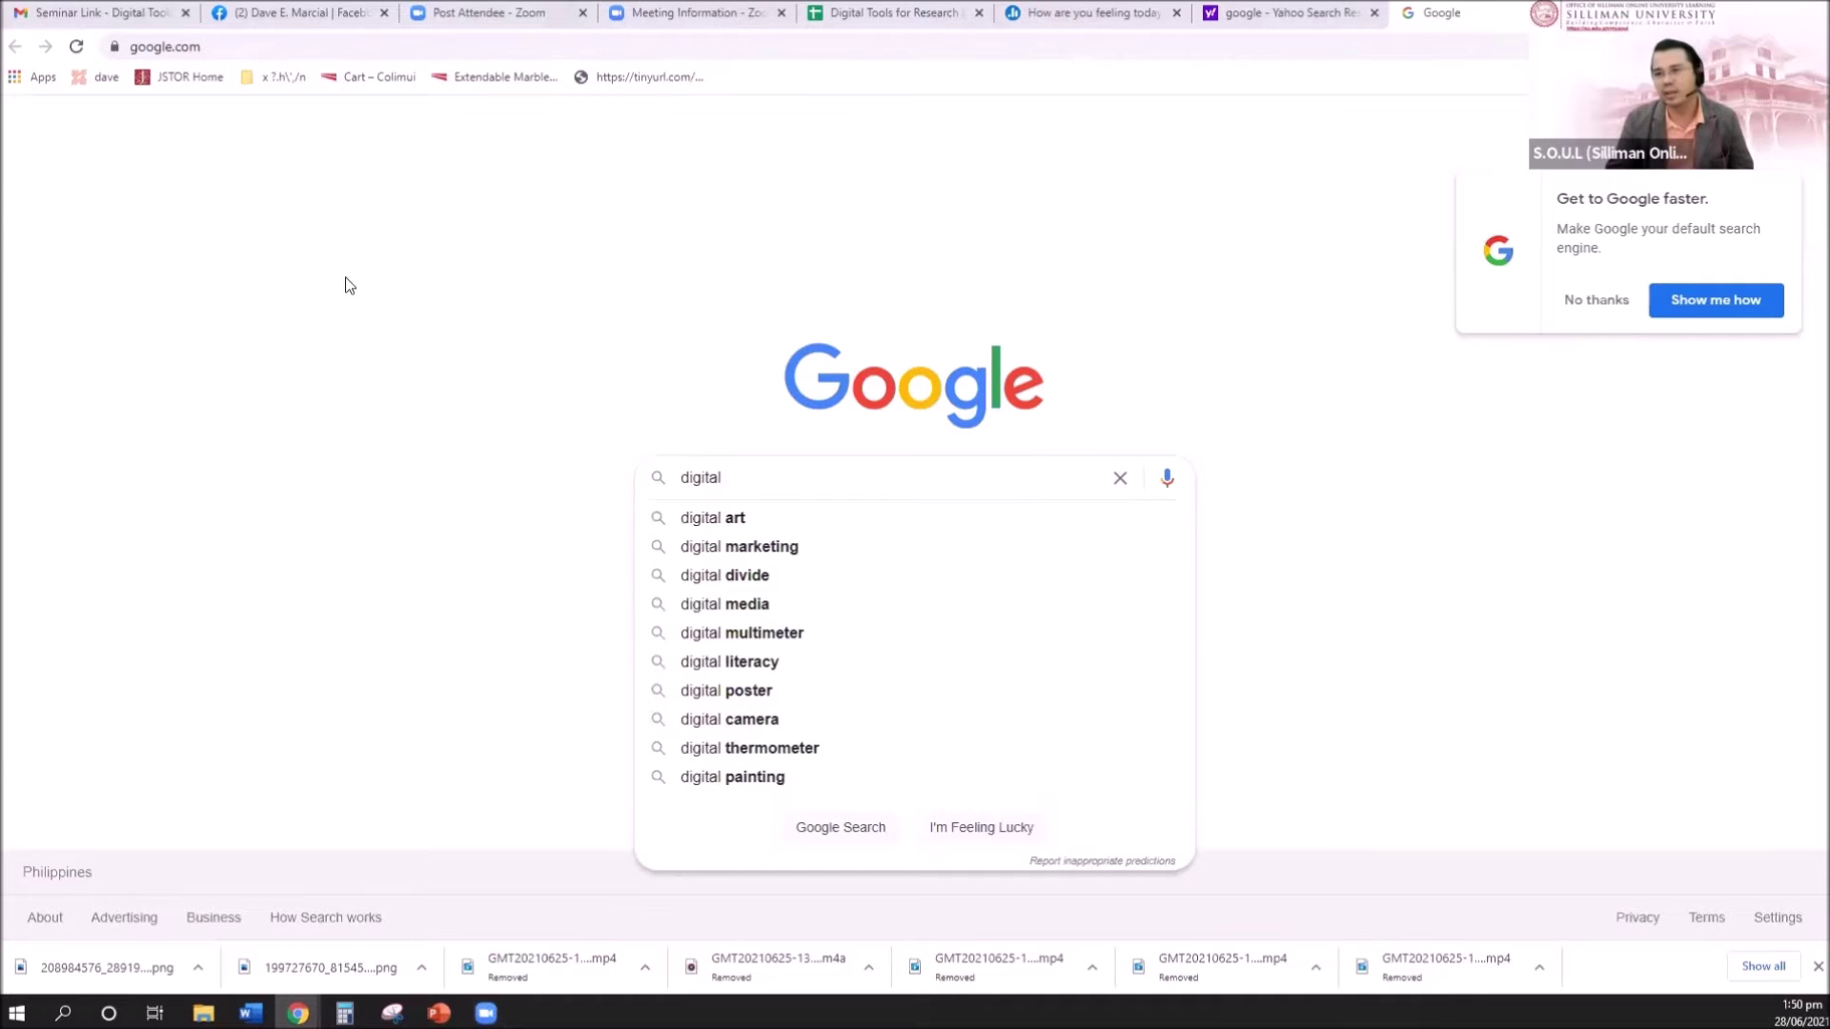
key("Escape")
type("teh")
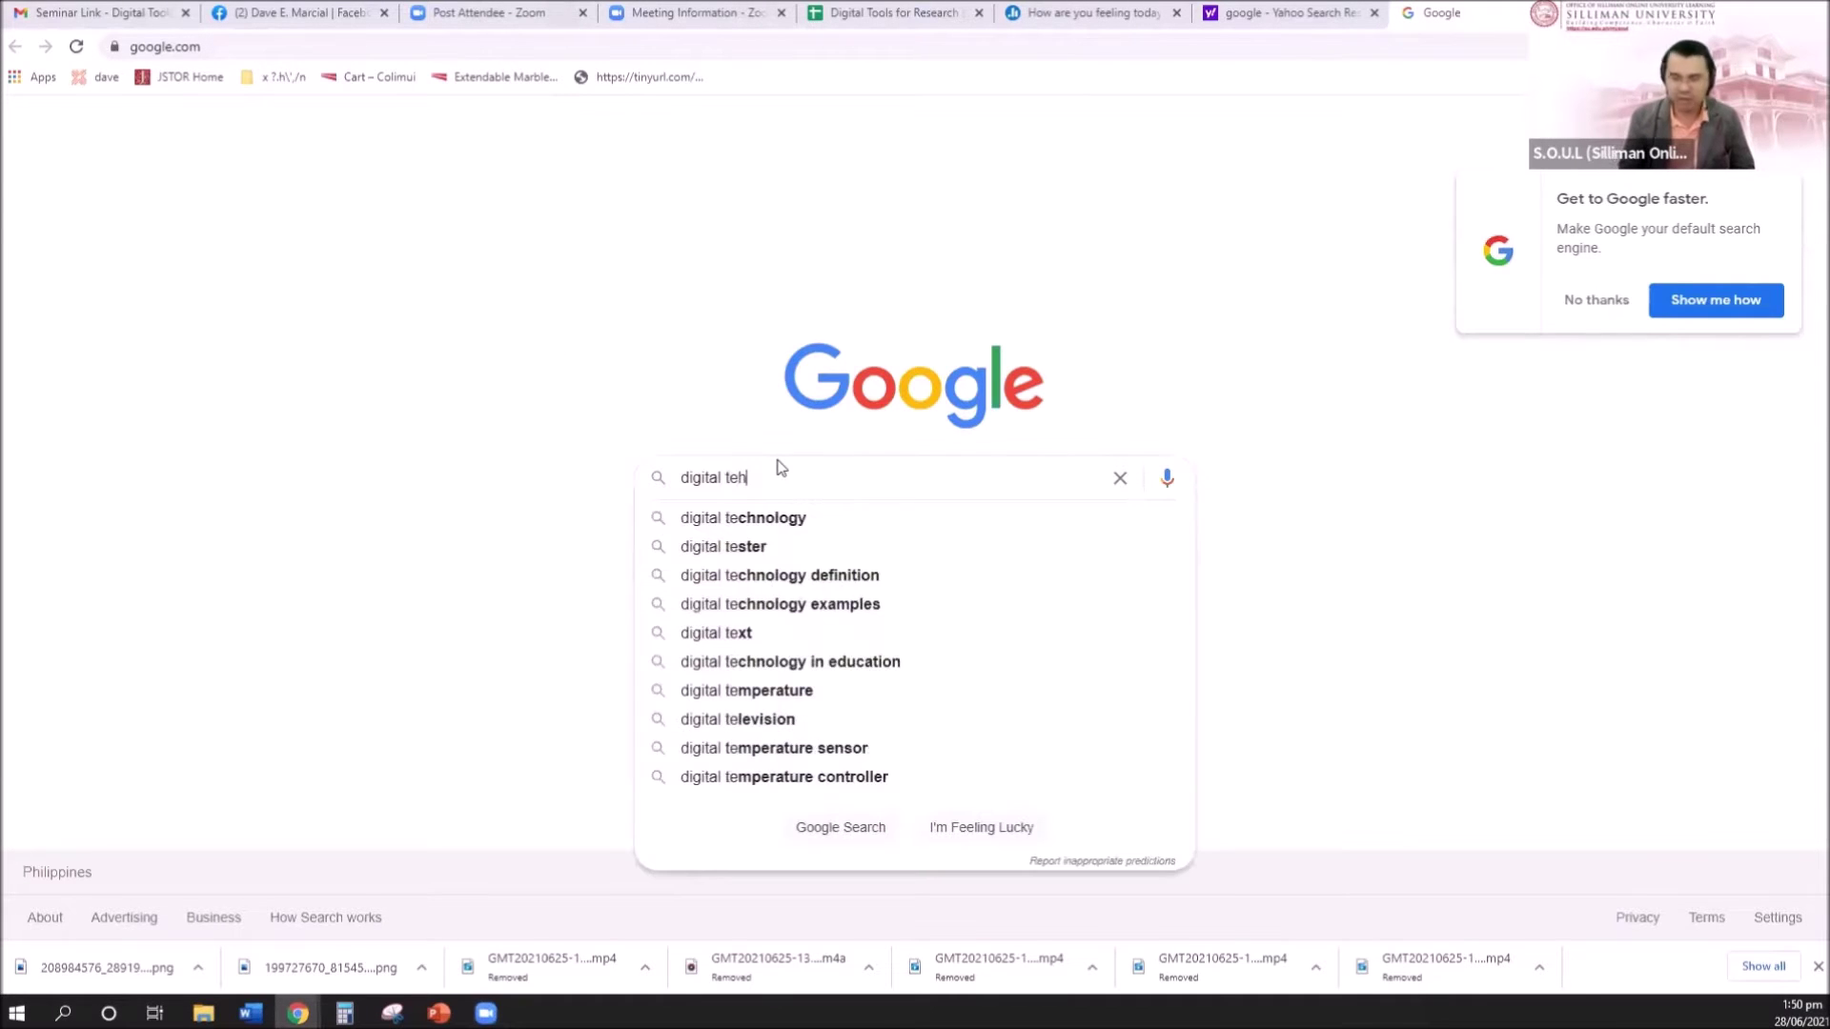
key("BackSpace")
type("chnology")
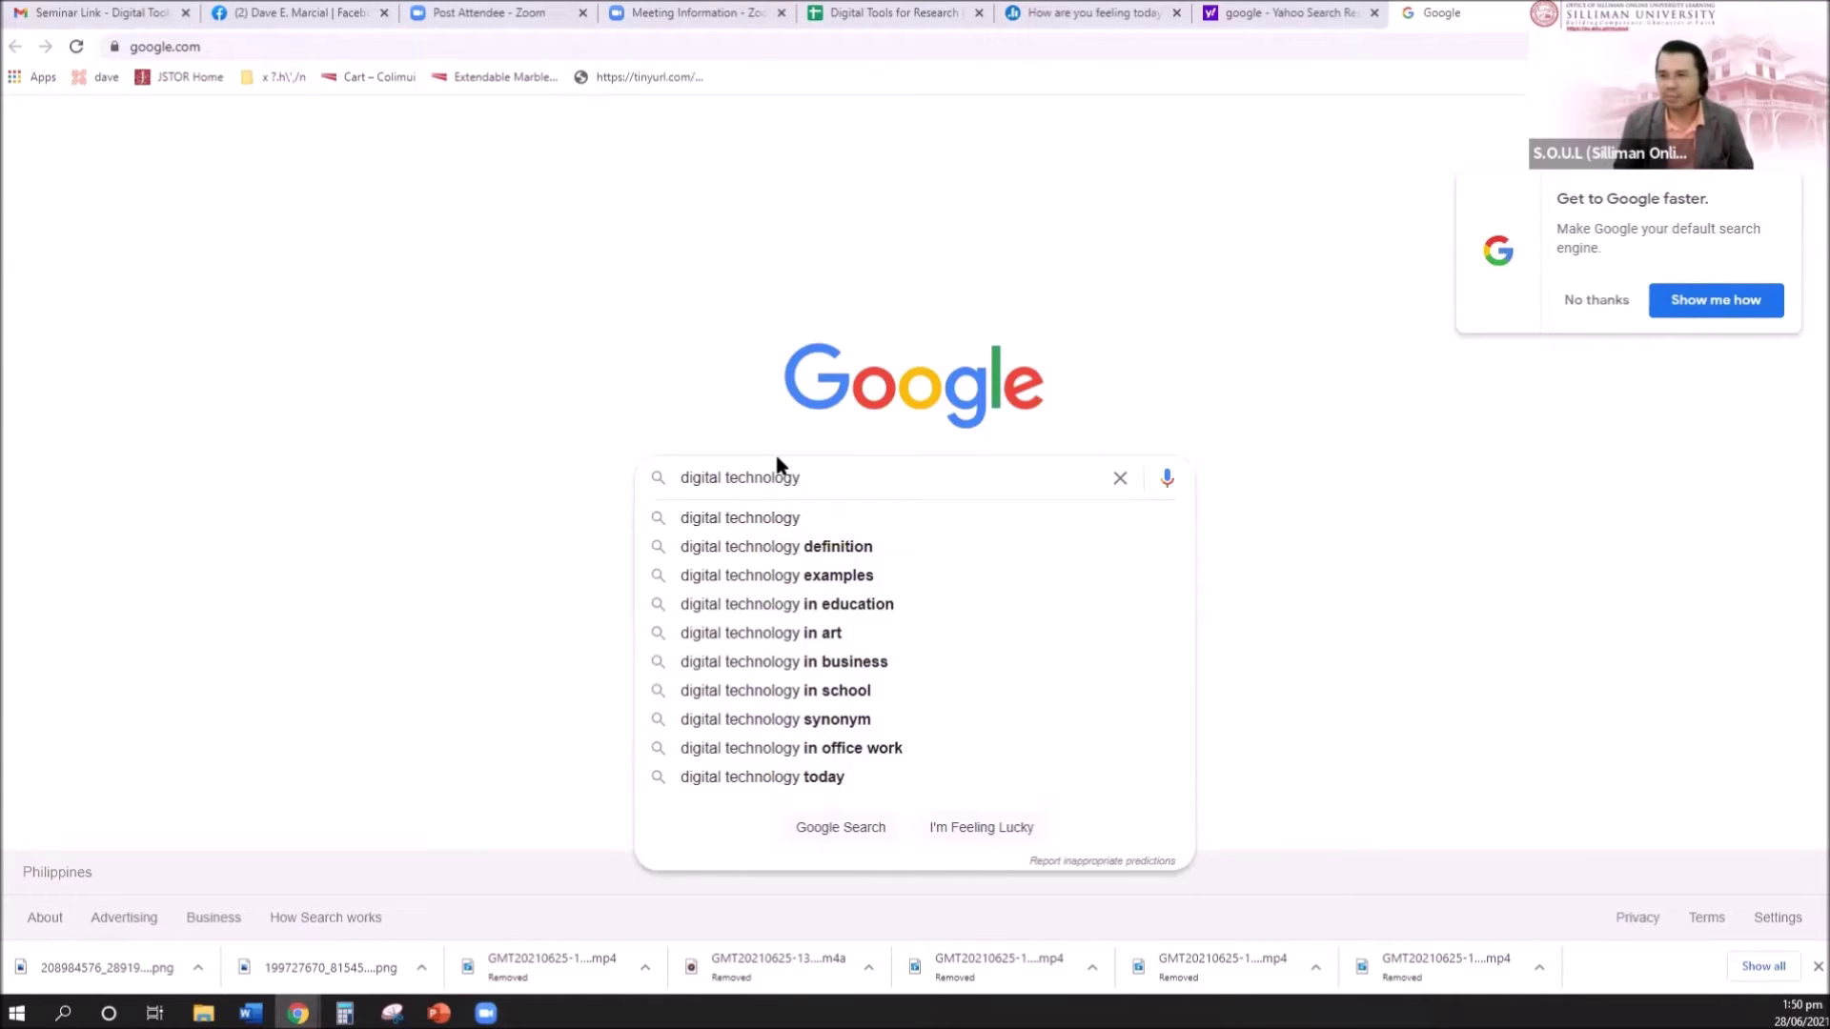
key("Return")
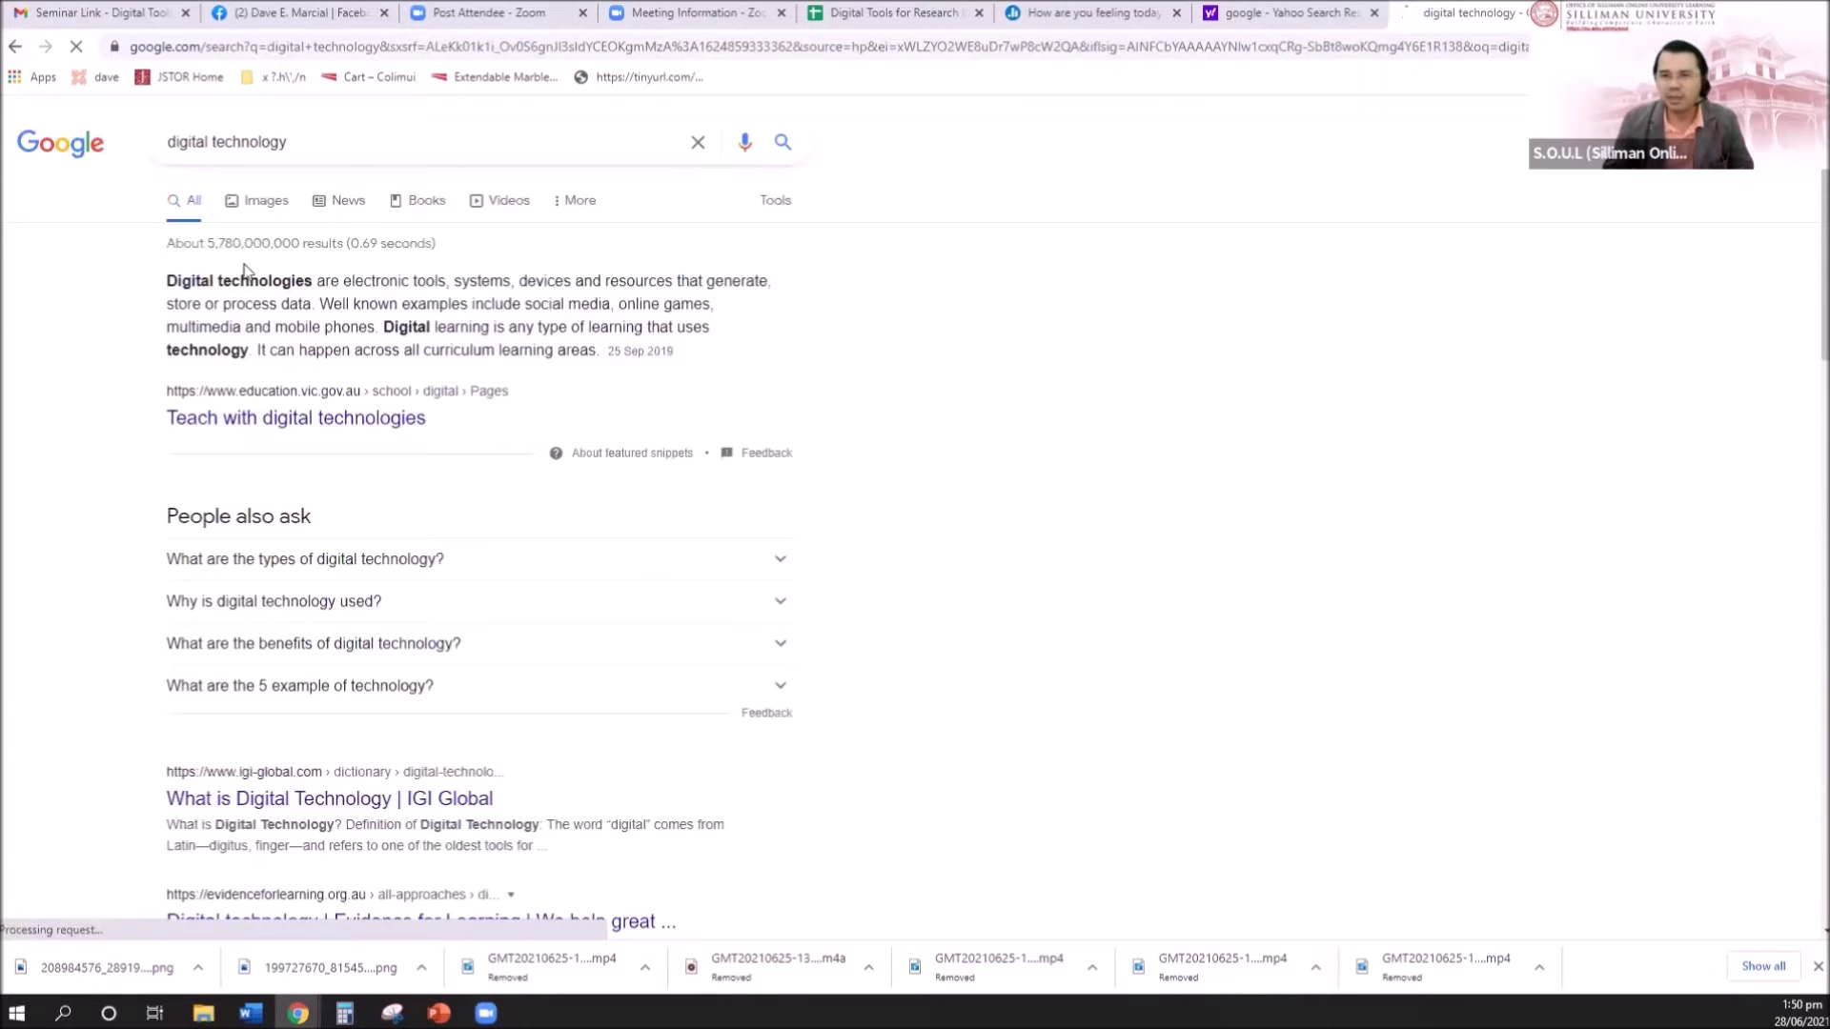
Highlight the 5,780,000,000 results count, then scroll down to the related searches and page links
left_click_drag(208, 244, 257, 248)
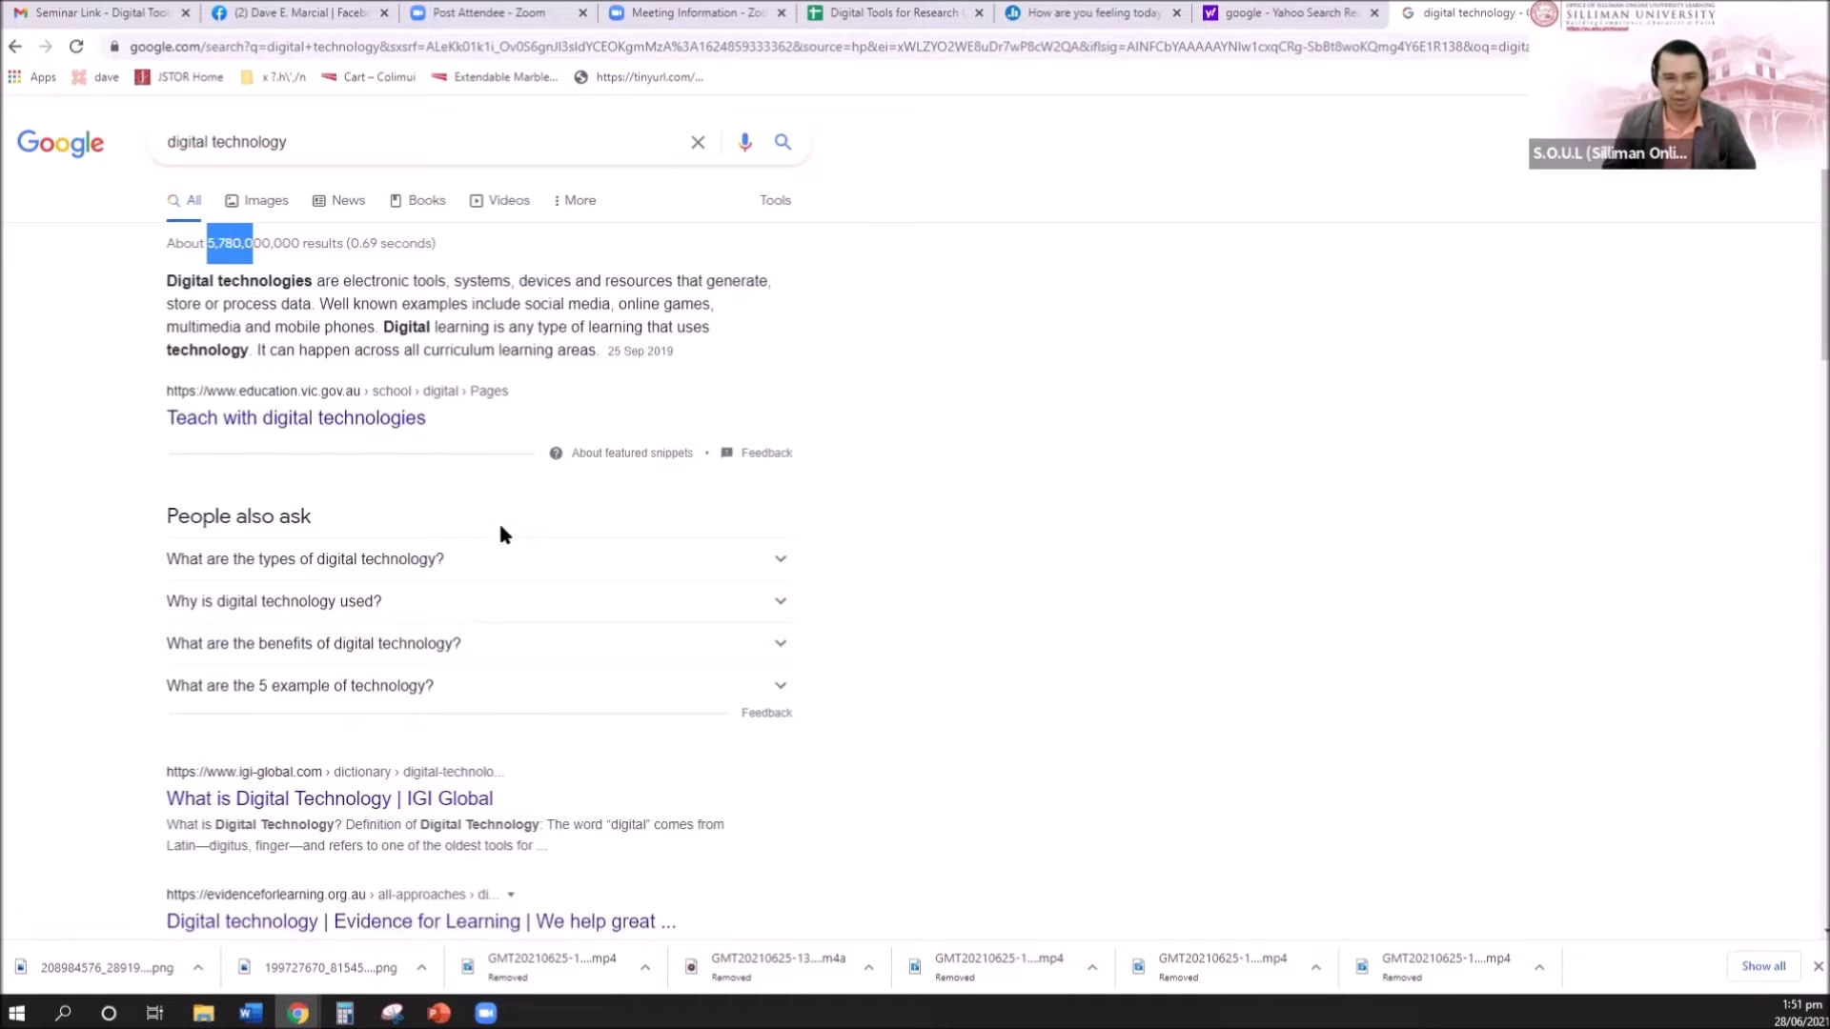
scroll(497, 519, "down", 1)
scroll(503, 536, "down", 10)
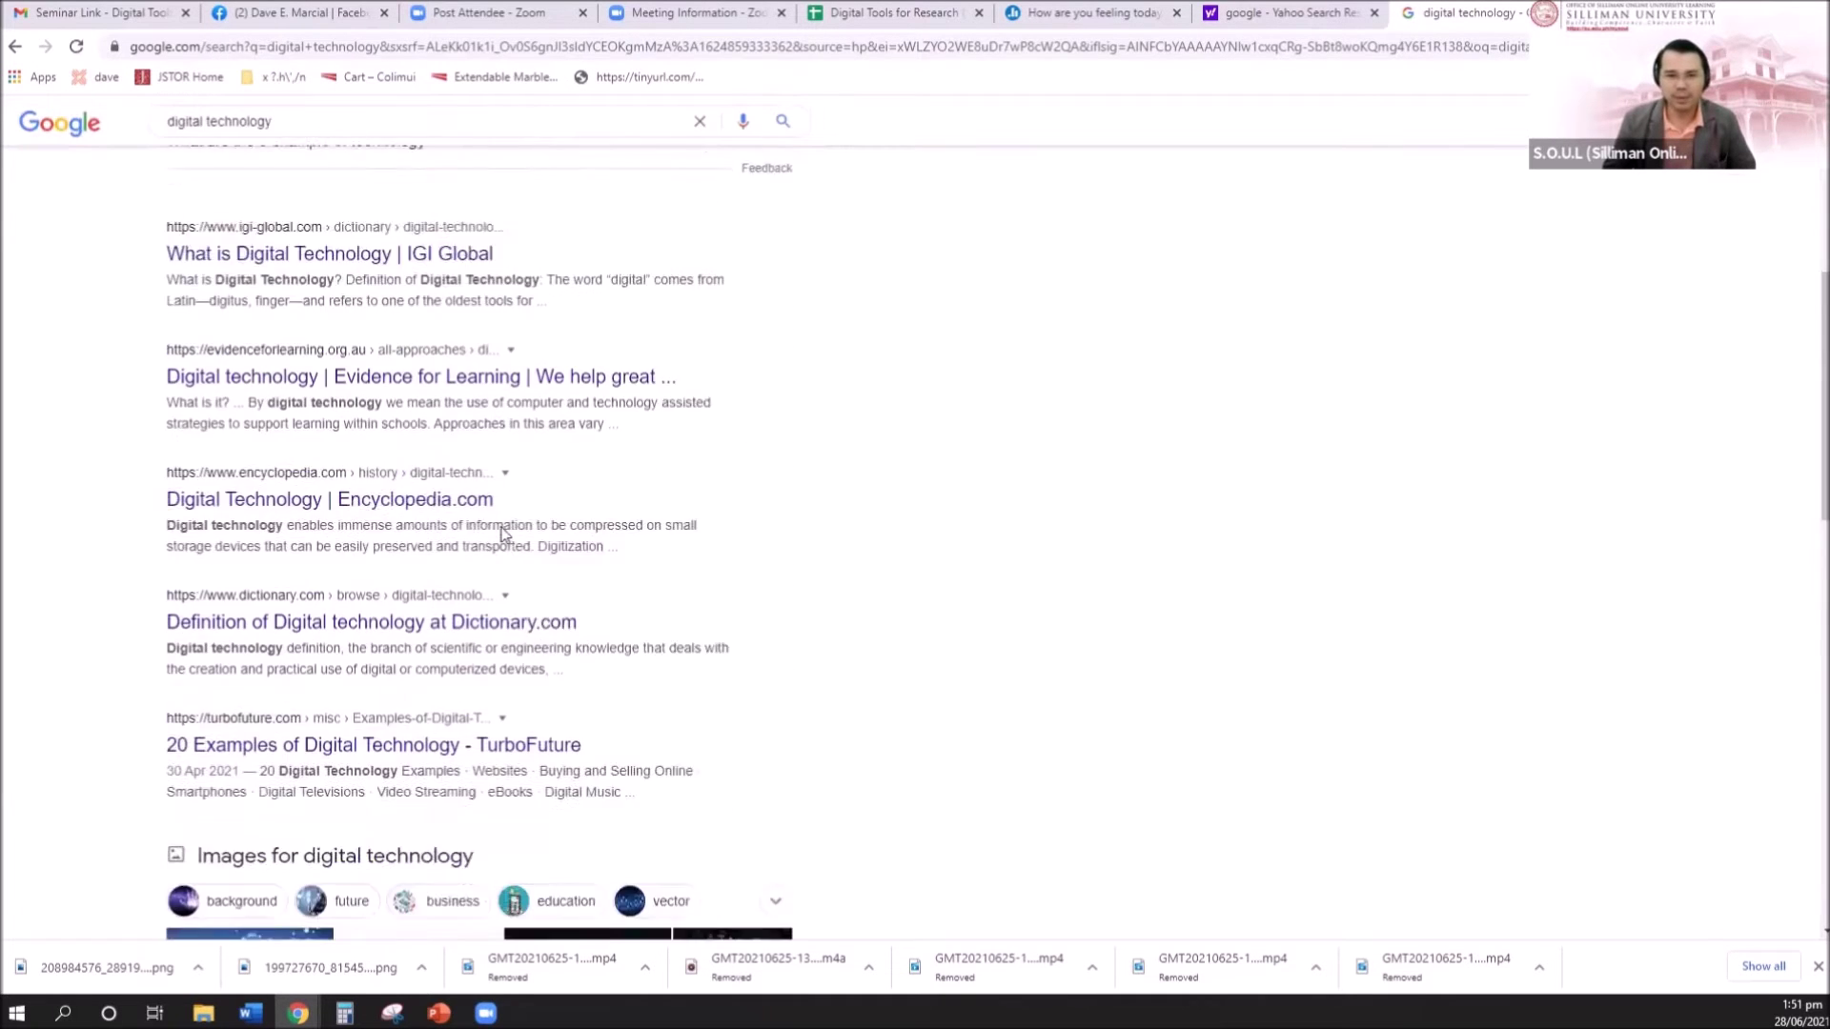
scroll(503, 537, "down", 7)
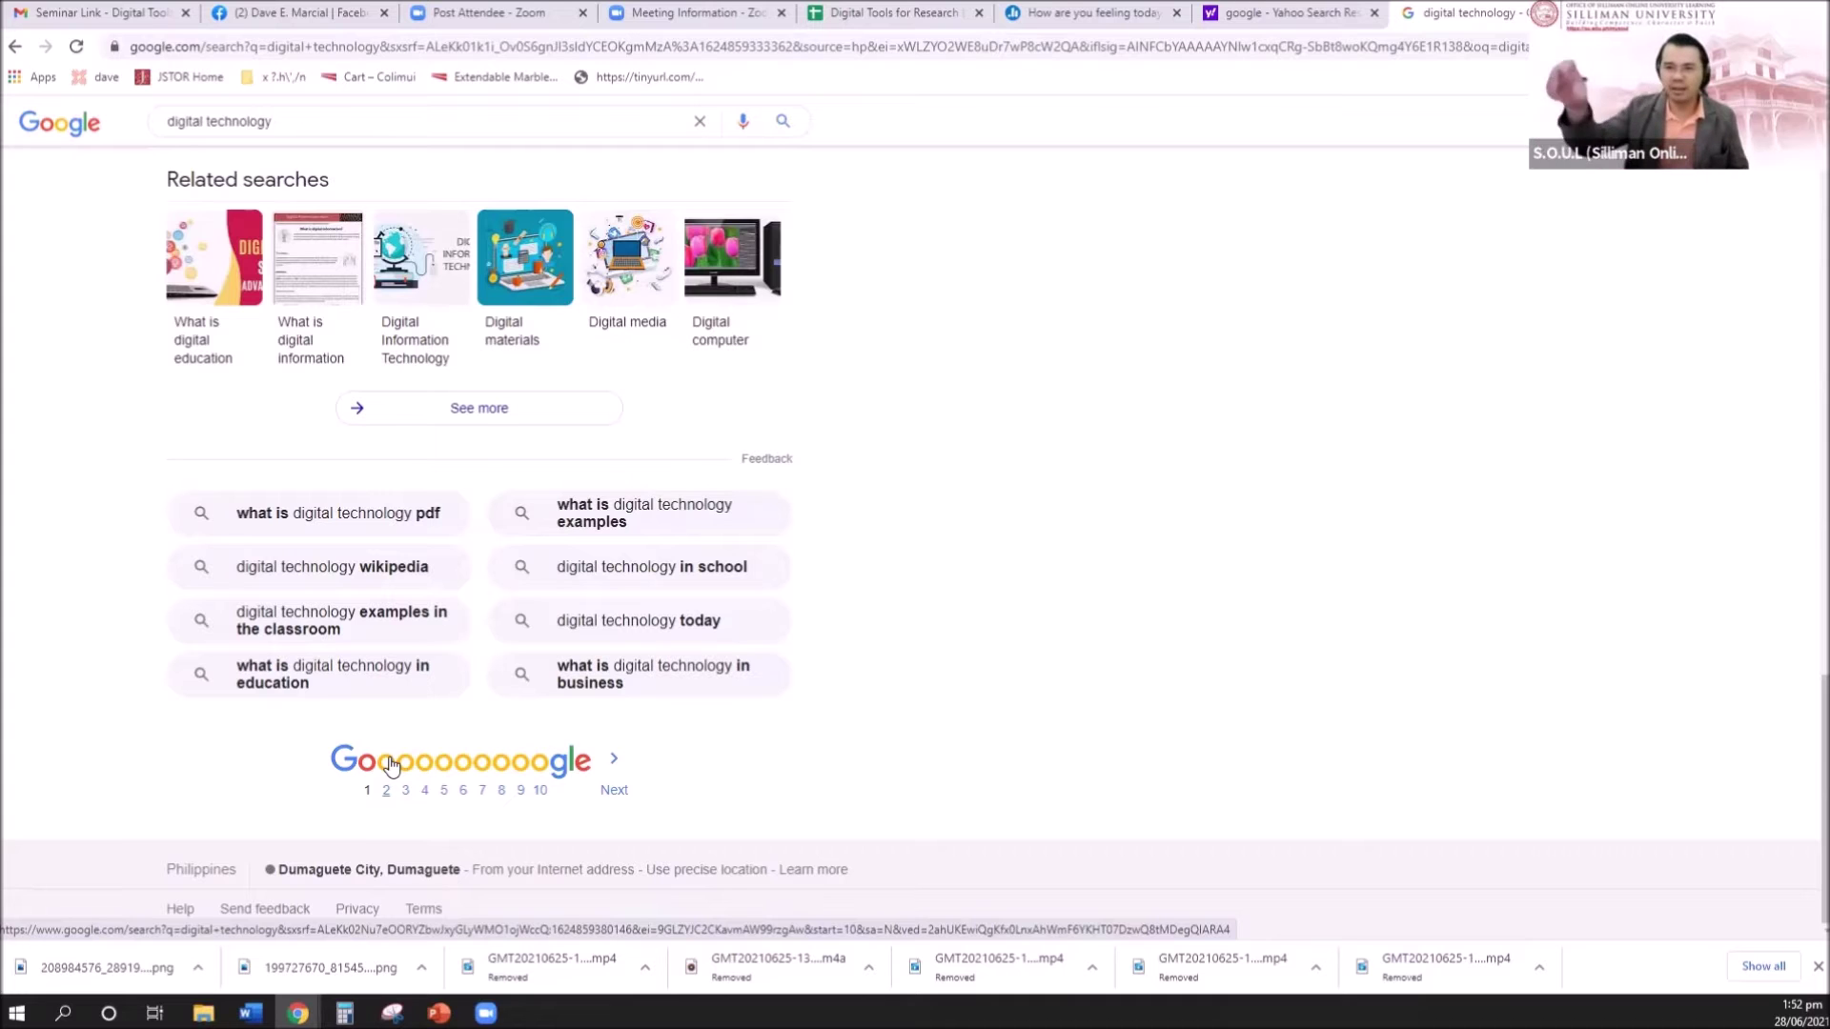
scroll(480, 803, "up", 5)
scroll(480, 804, "up", 15)
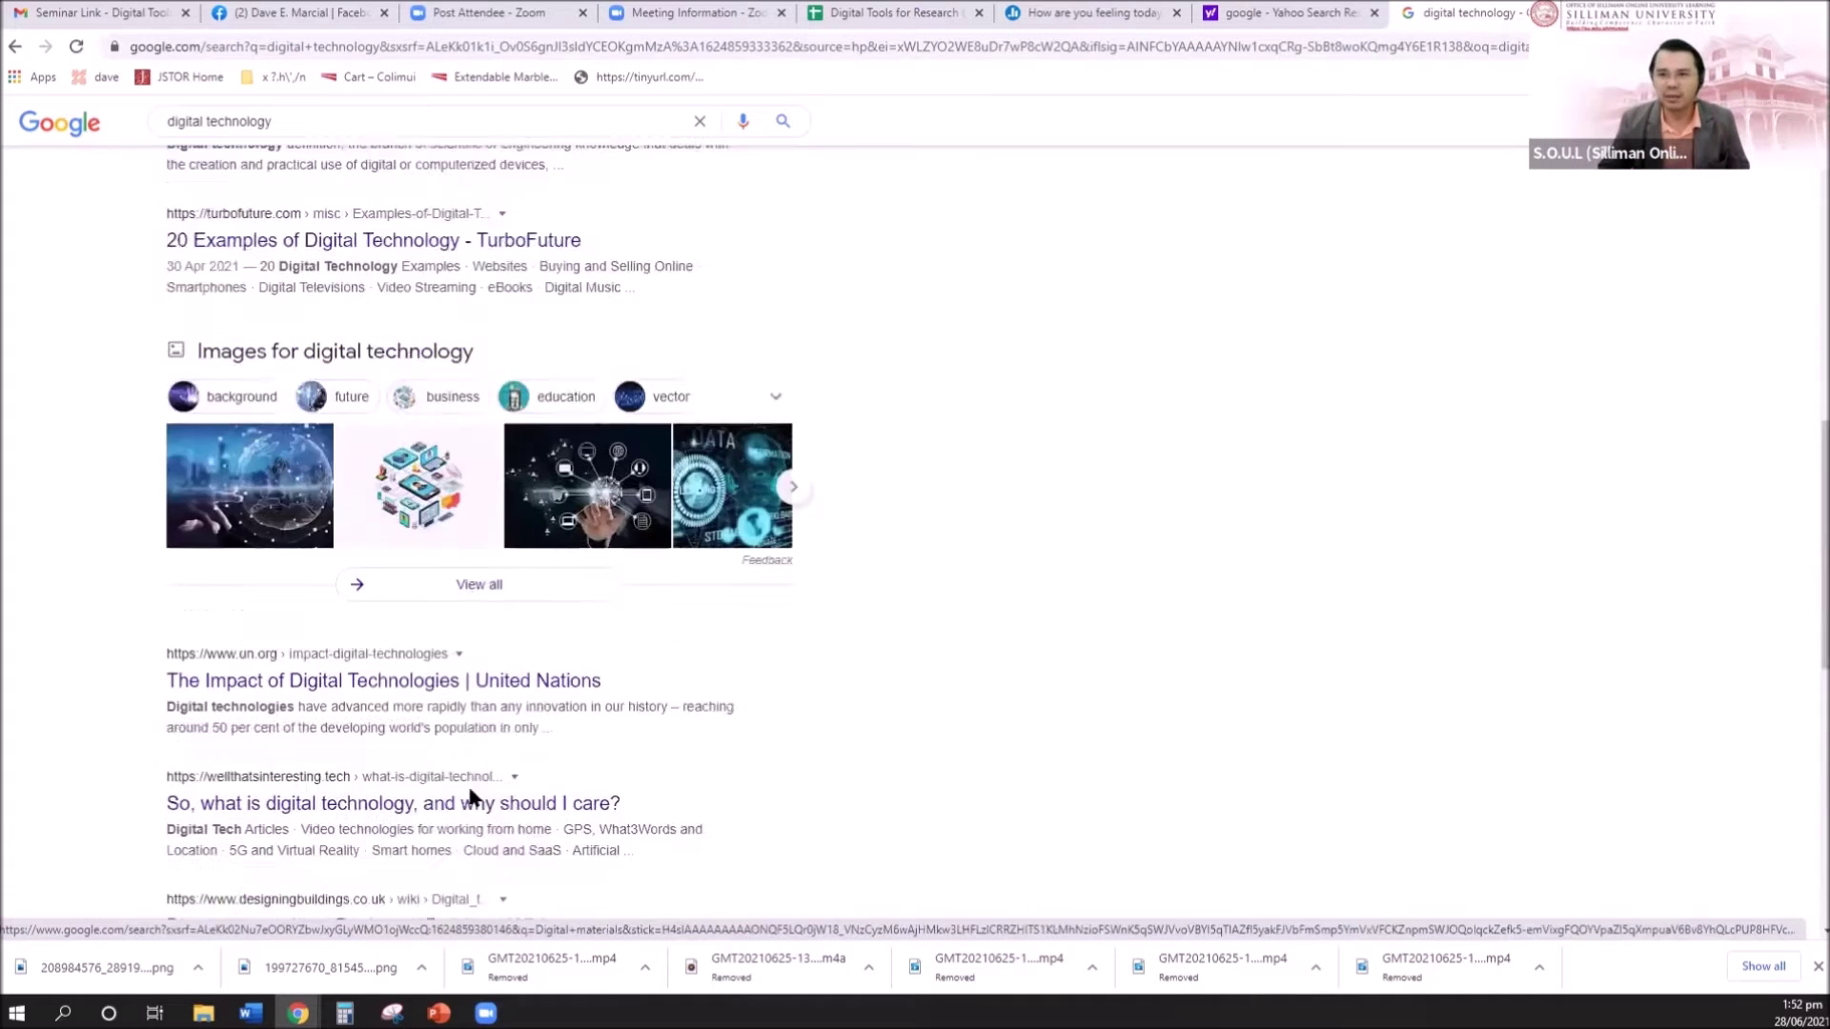
scroll(474, 797, "down", 5)
scroll(474, 784, "down", 3)
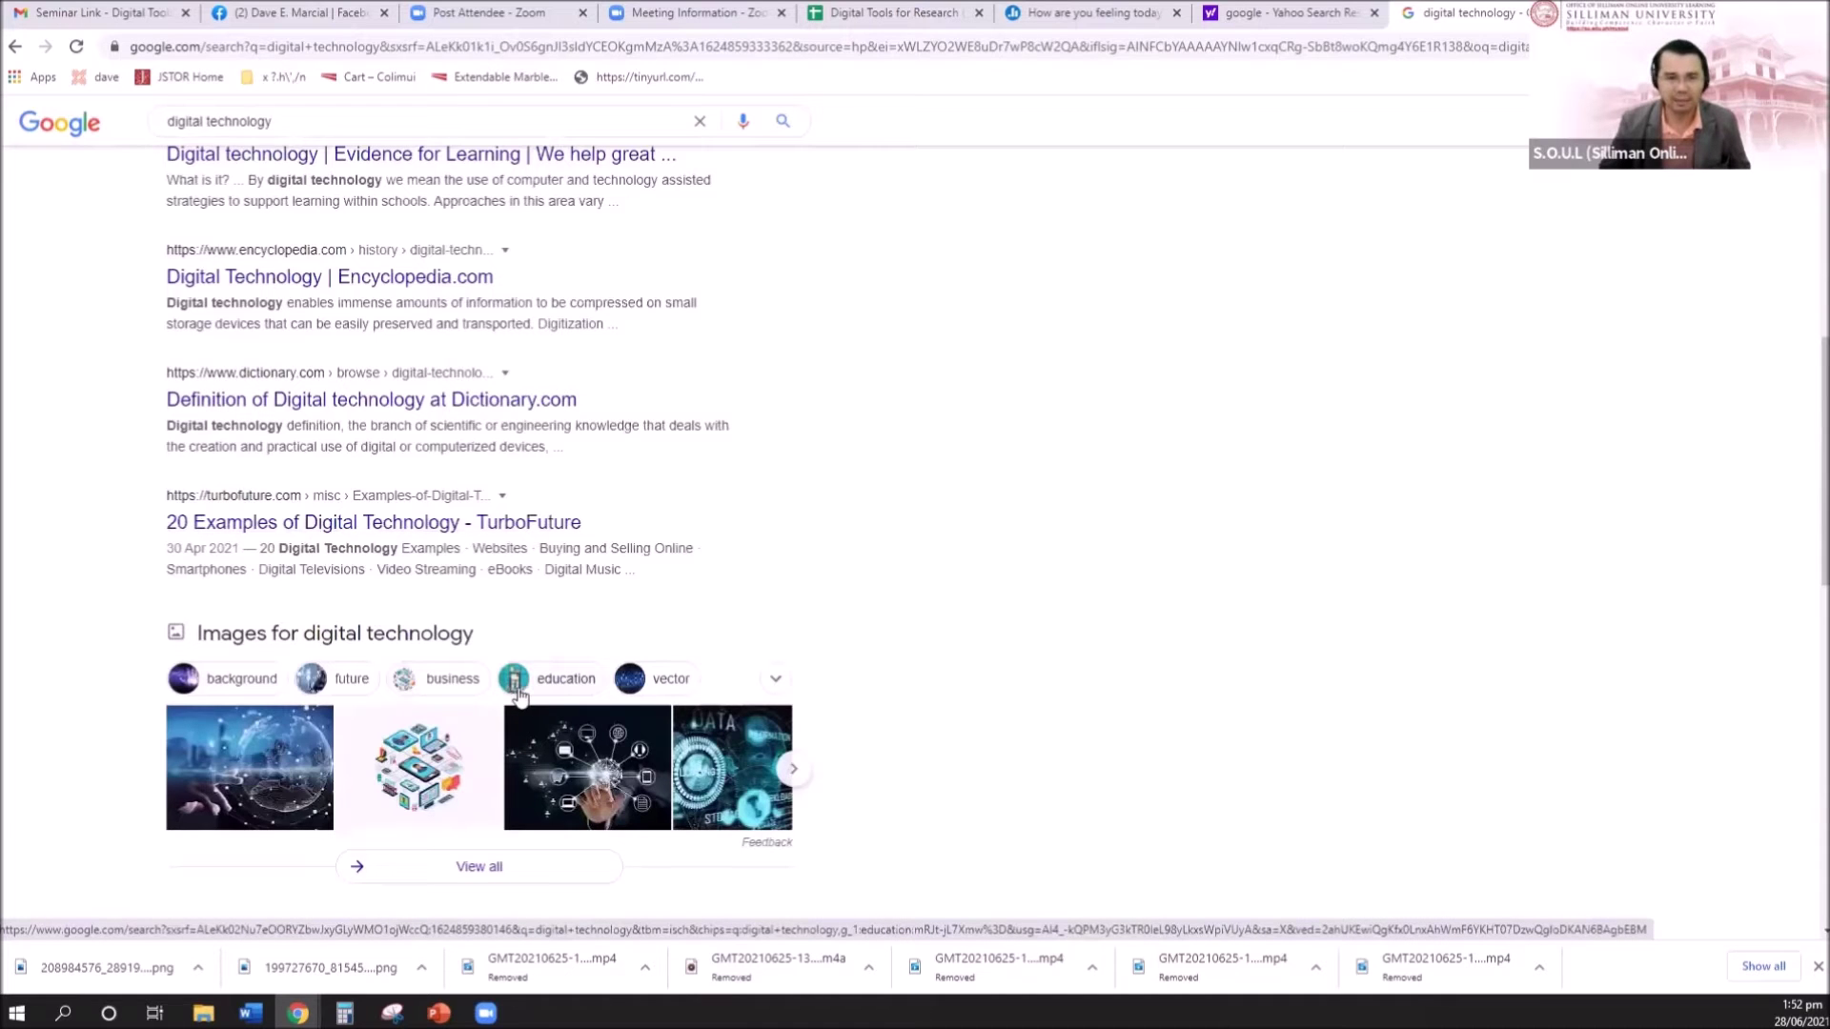
scroll(520, 697, "down", 2)
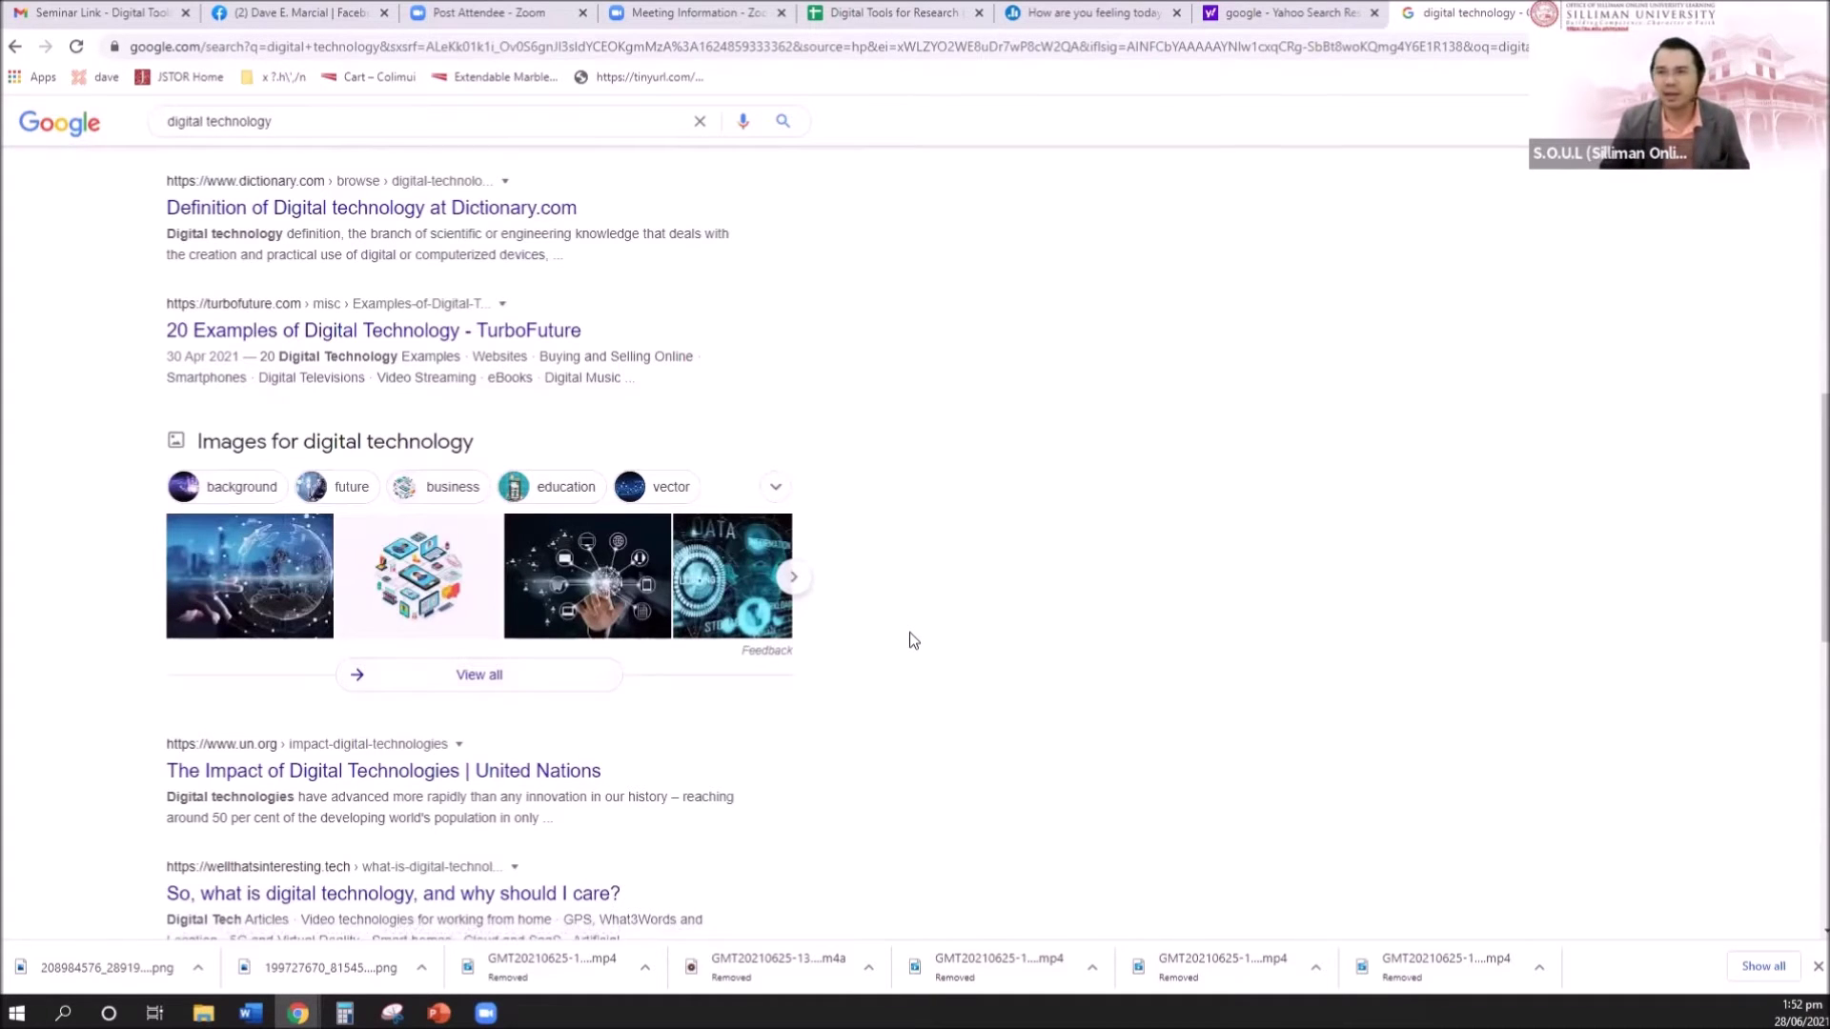
scroll(1022, 688, "up", 1)
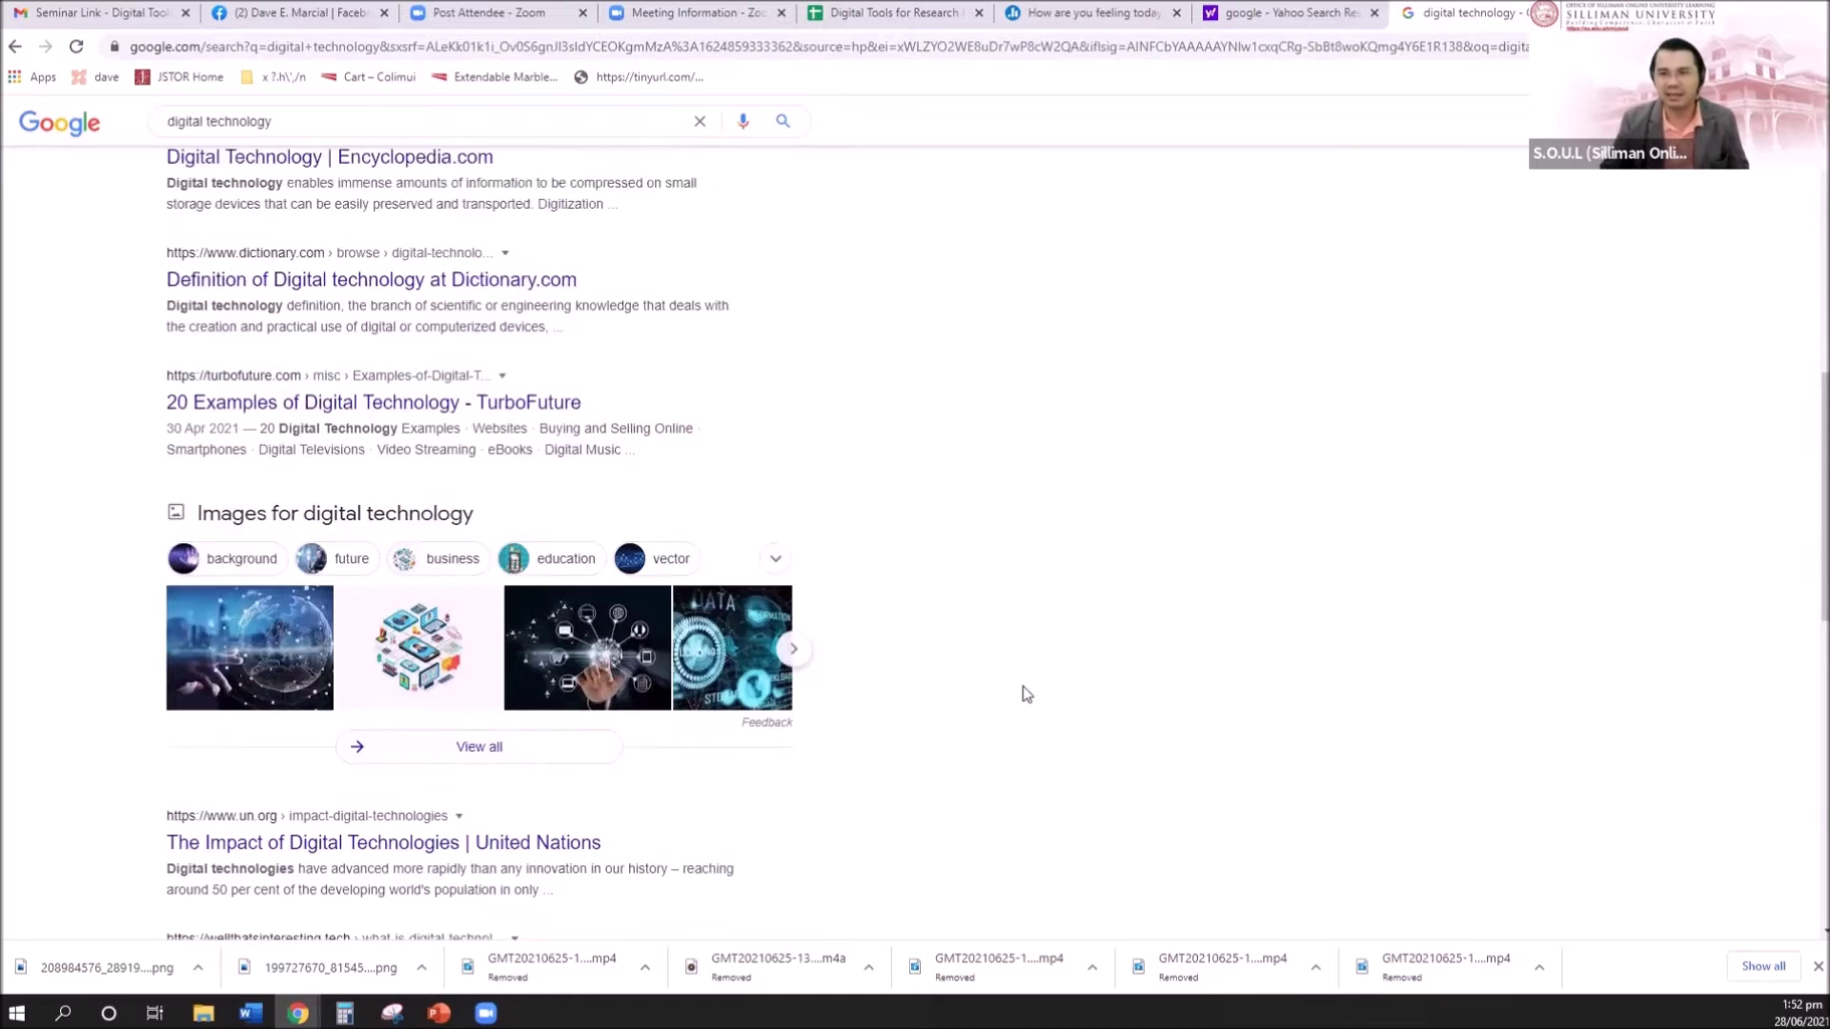
scroll(1022, 694, "down", 10)
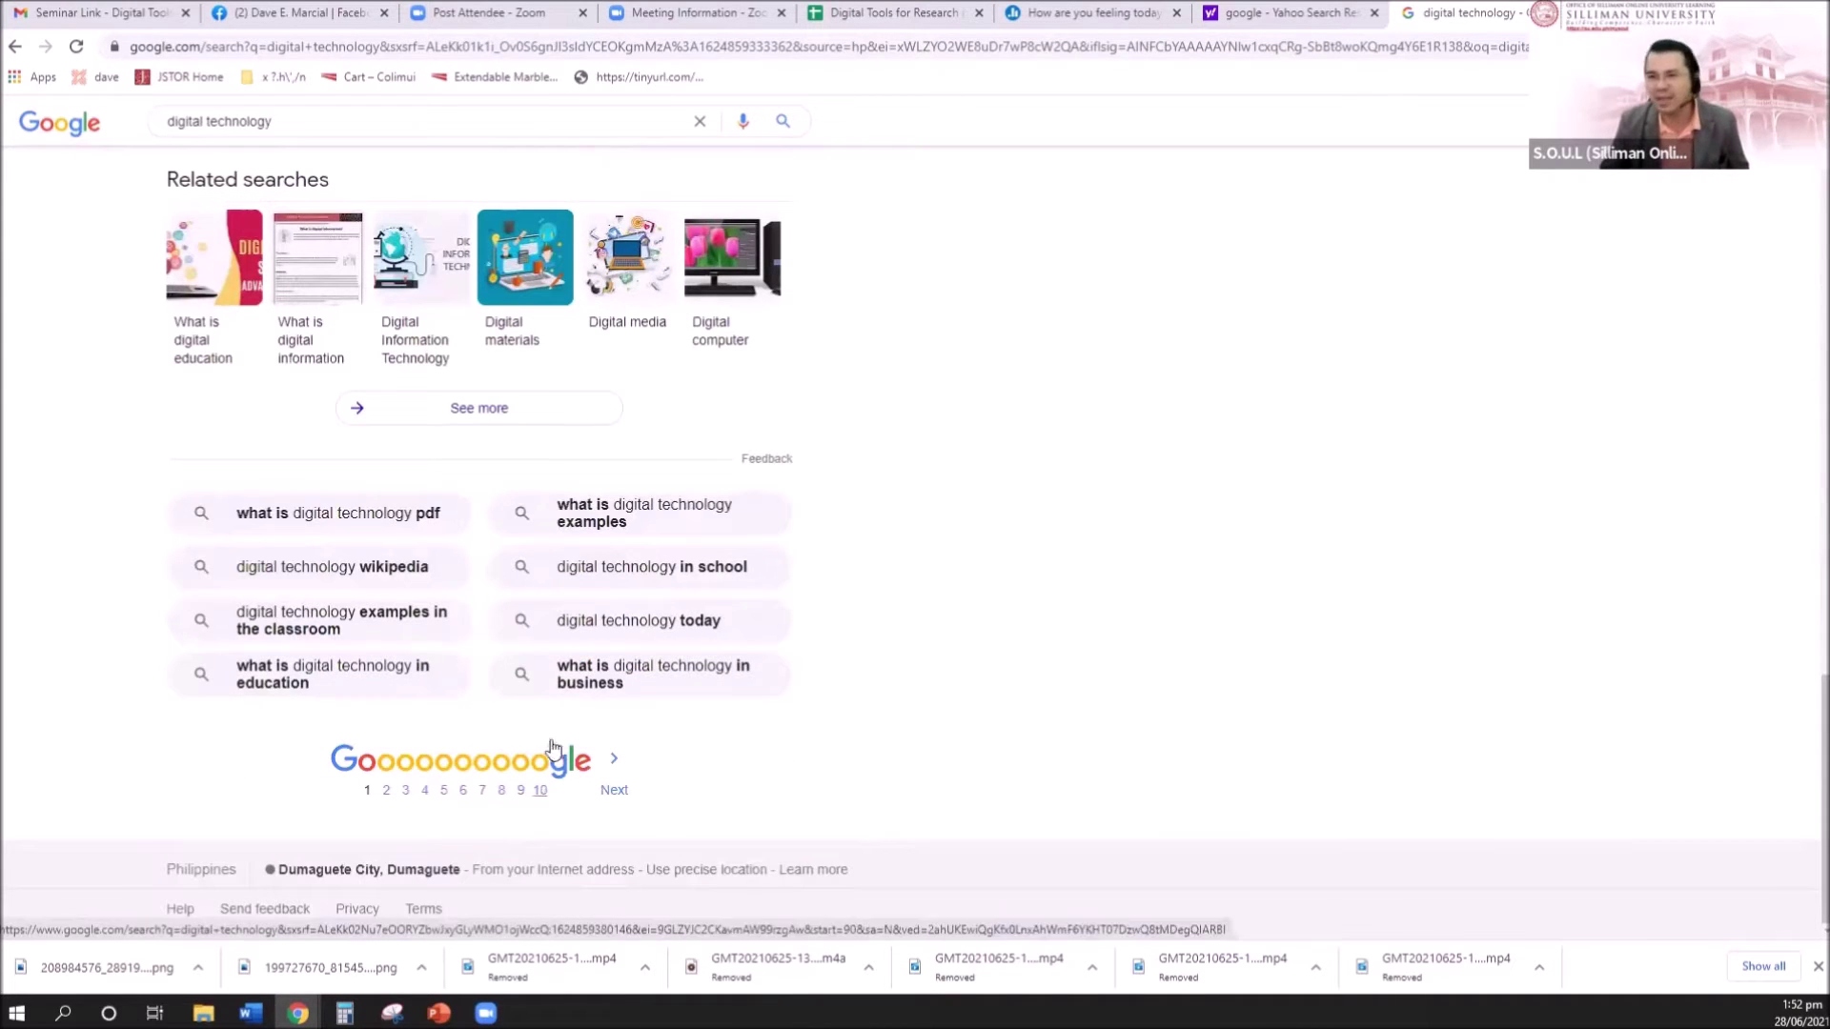
scroll(642, 654, "up", 10)
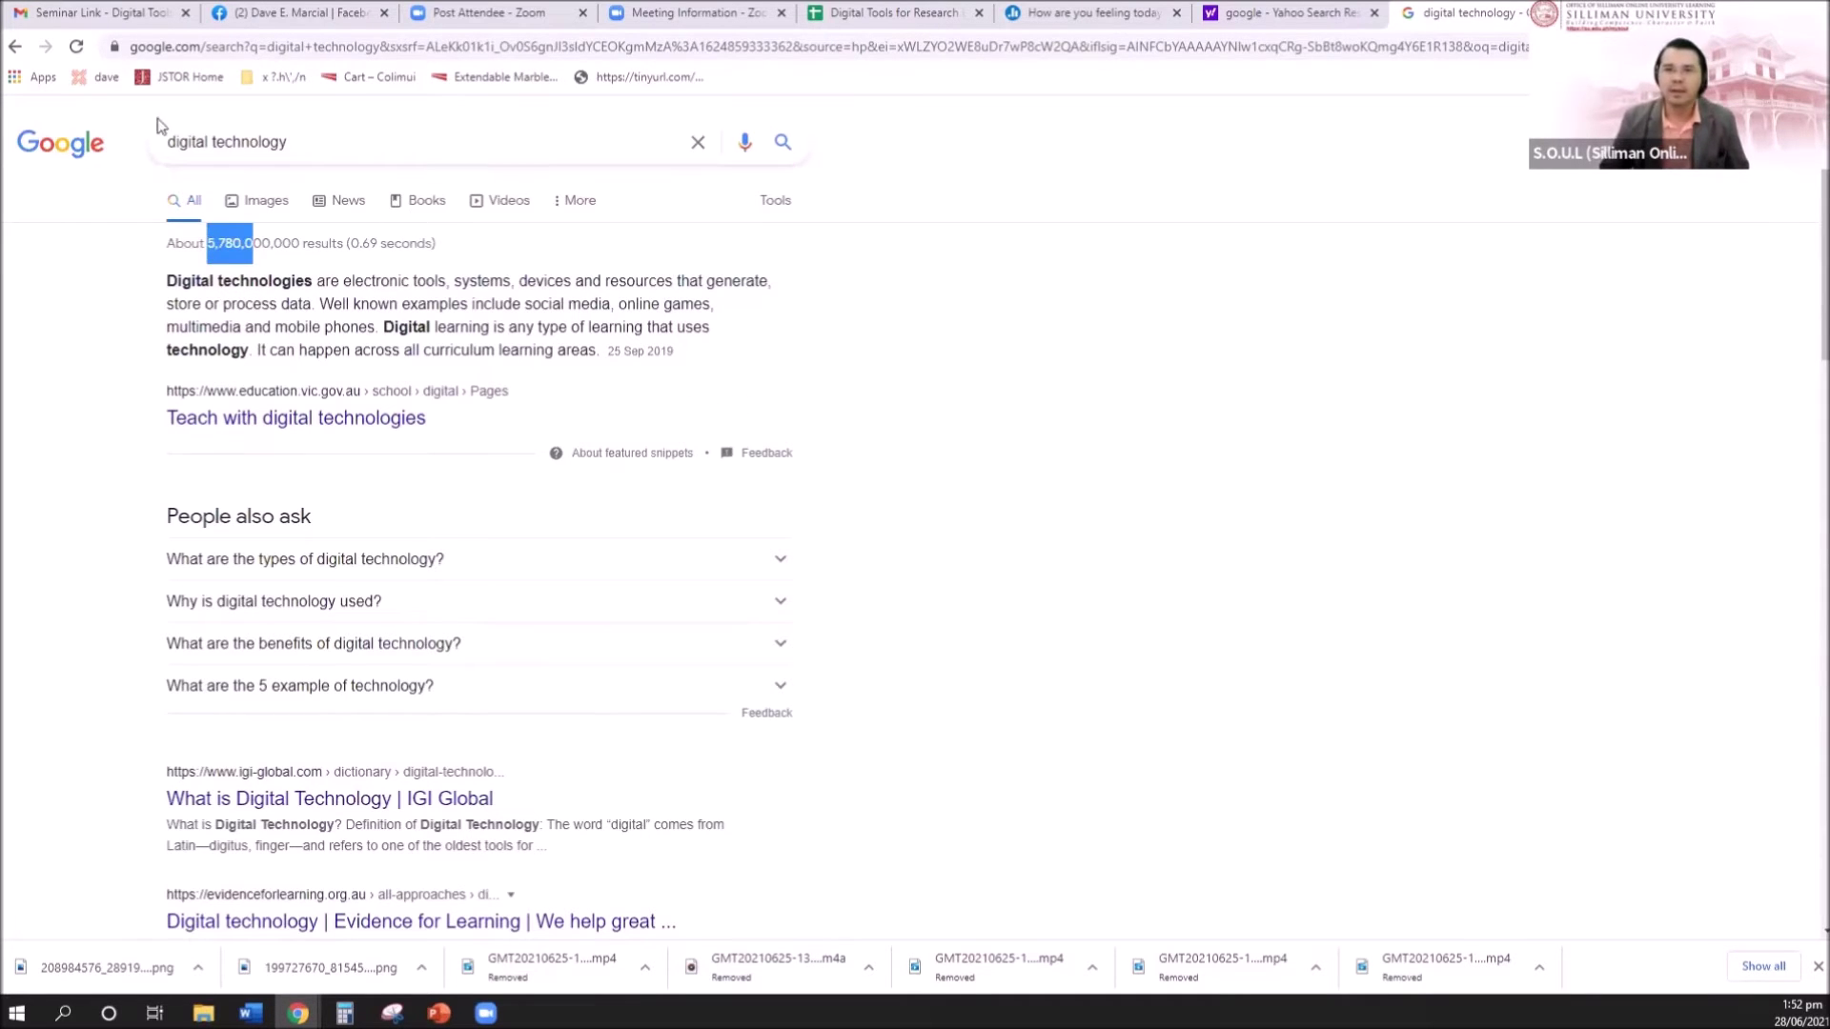
Return to the Google homepage and choose Advanced search from the footer Settings menu
left_click(15, 47)
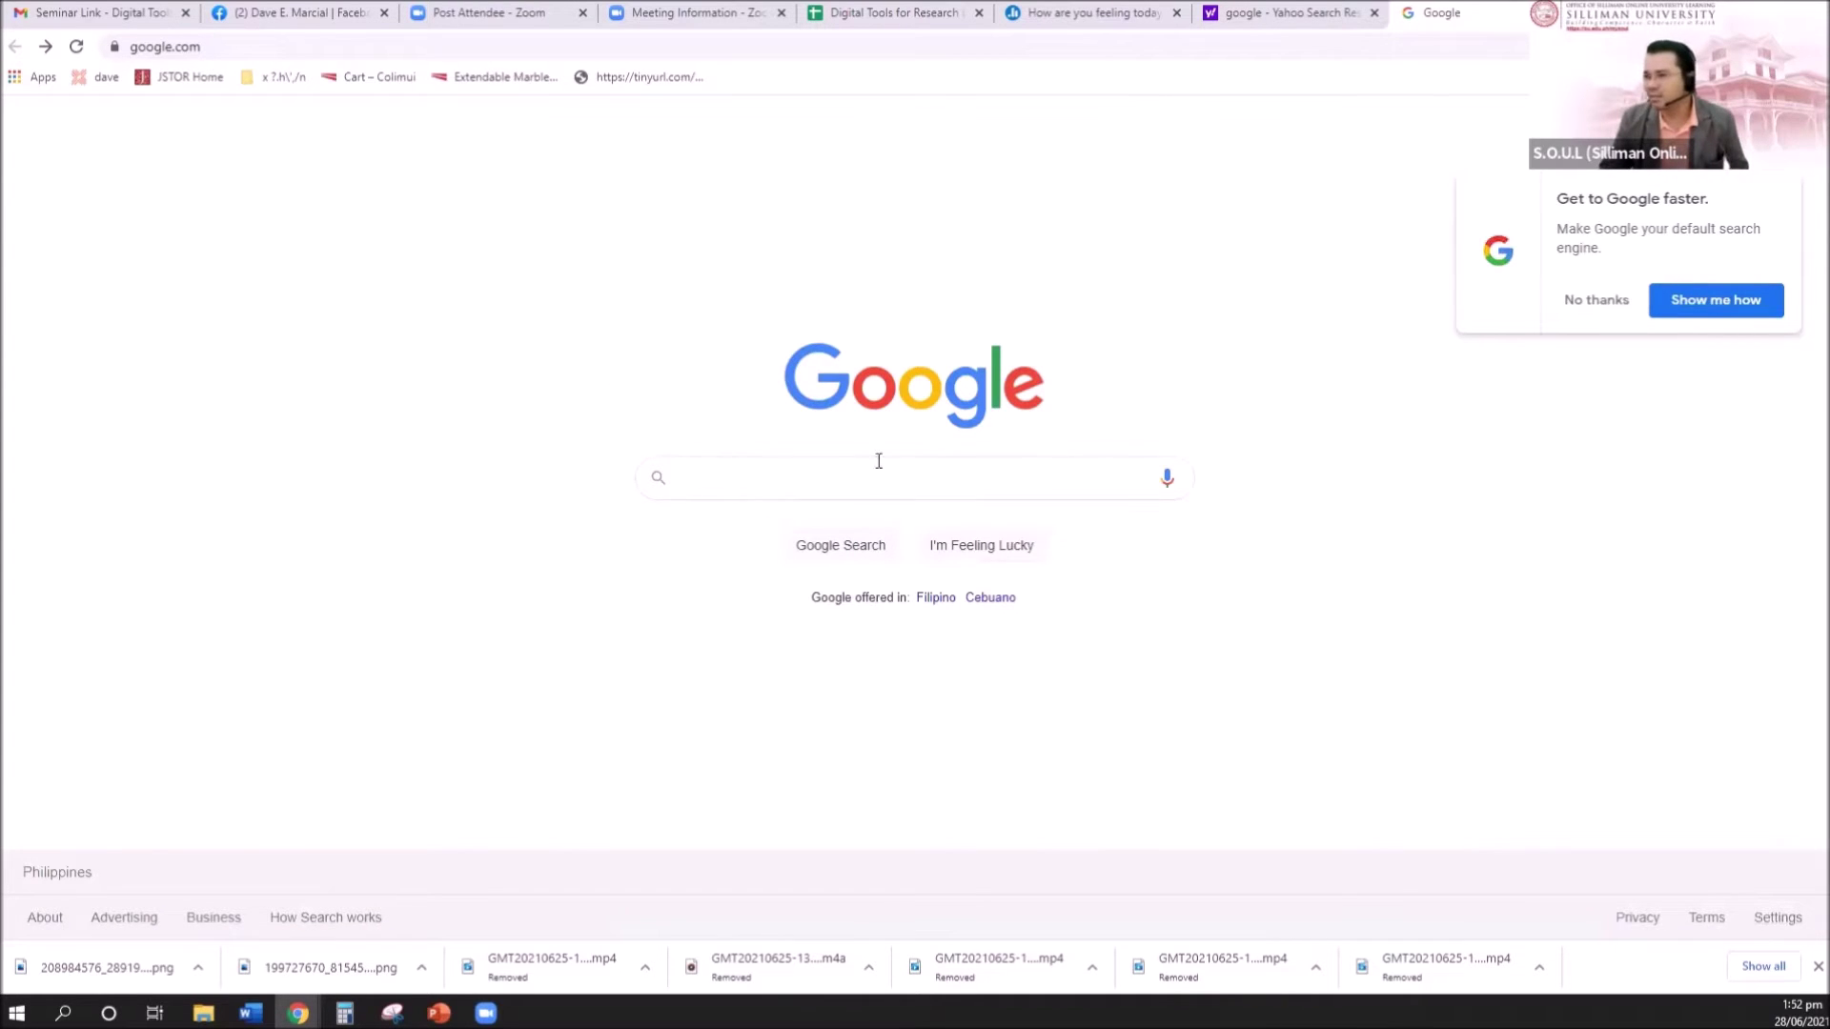
left_click(1778, 921)
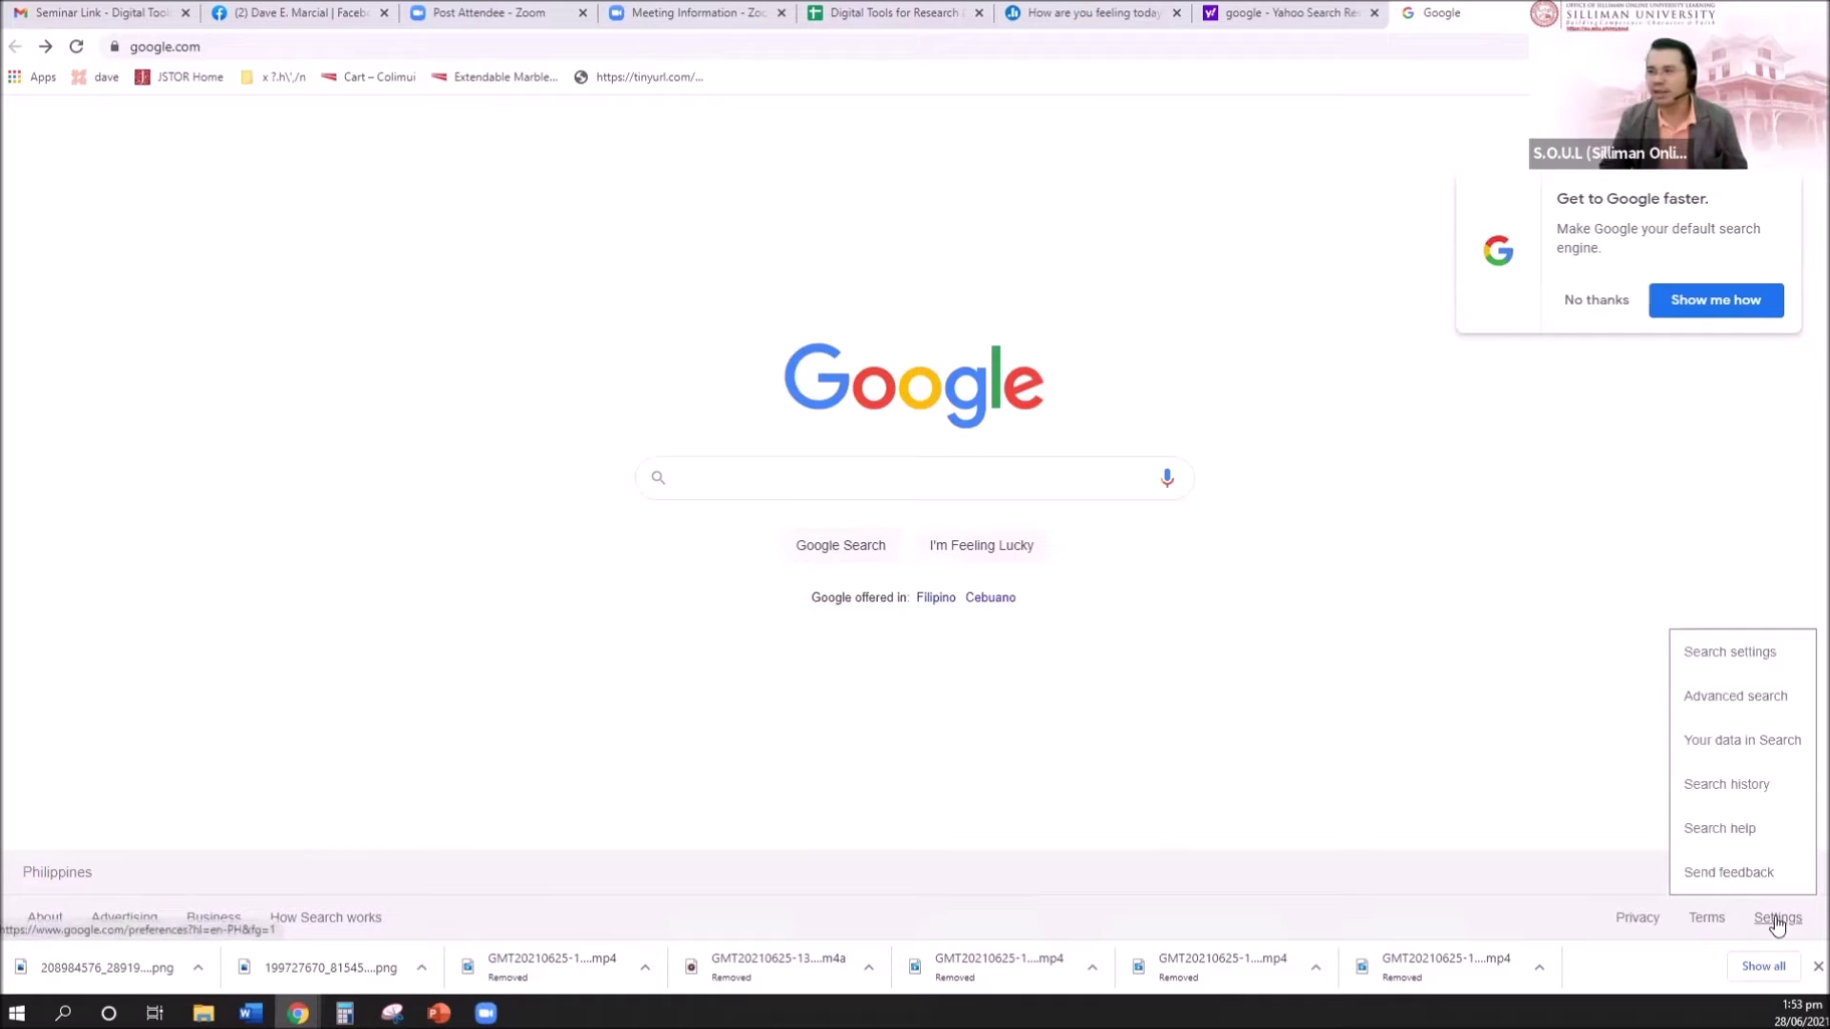
left_click(1368, 547)
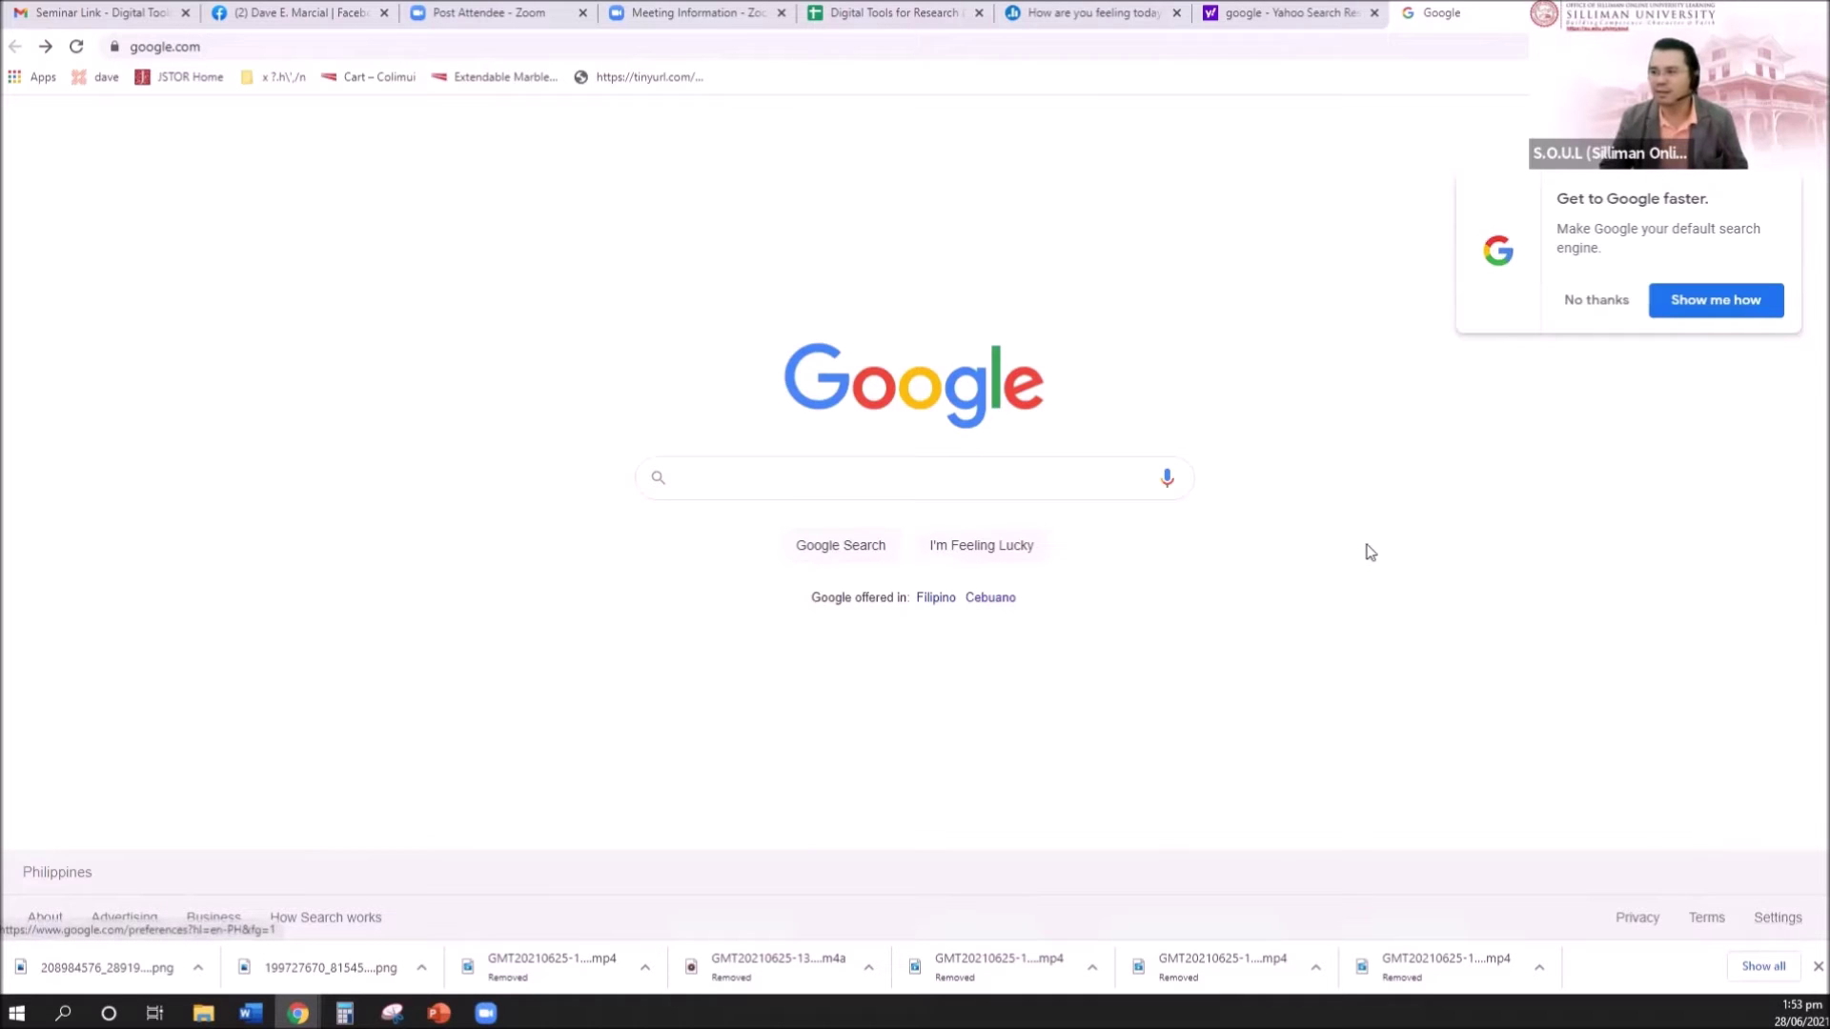
left_click(1778, 919)
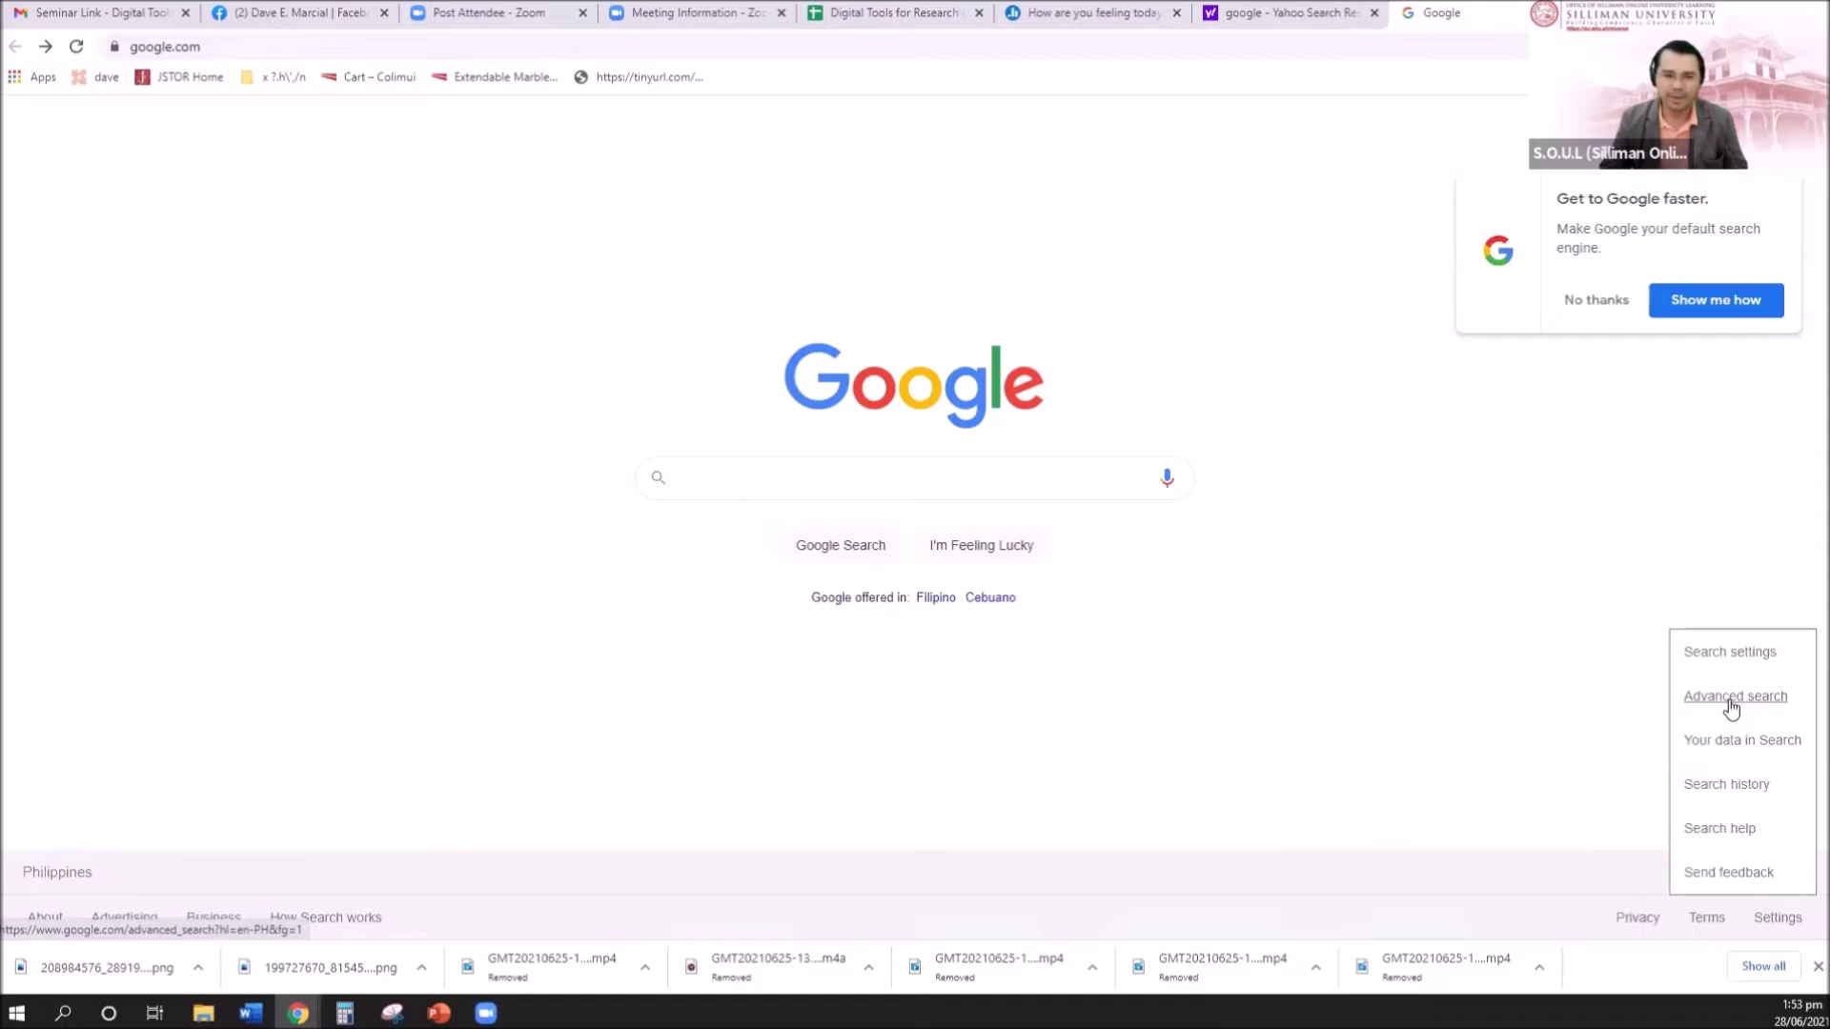
left_click(1382, 495)
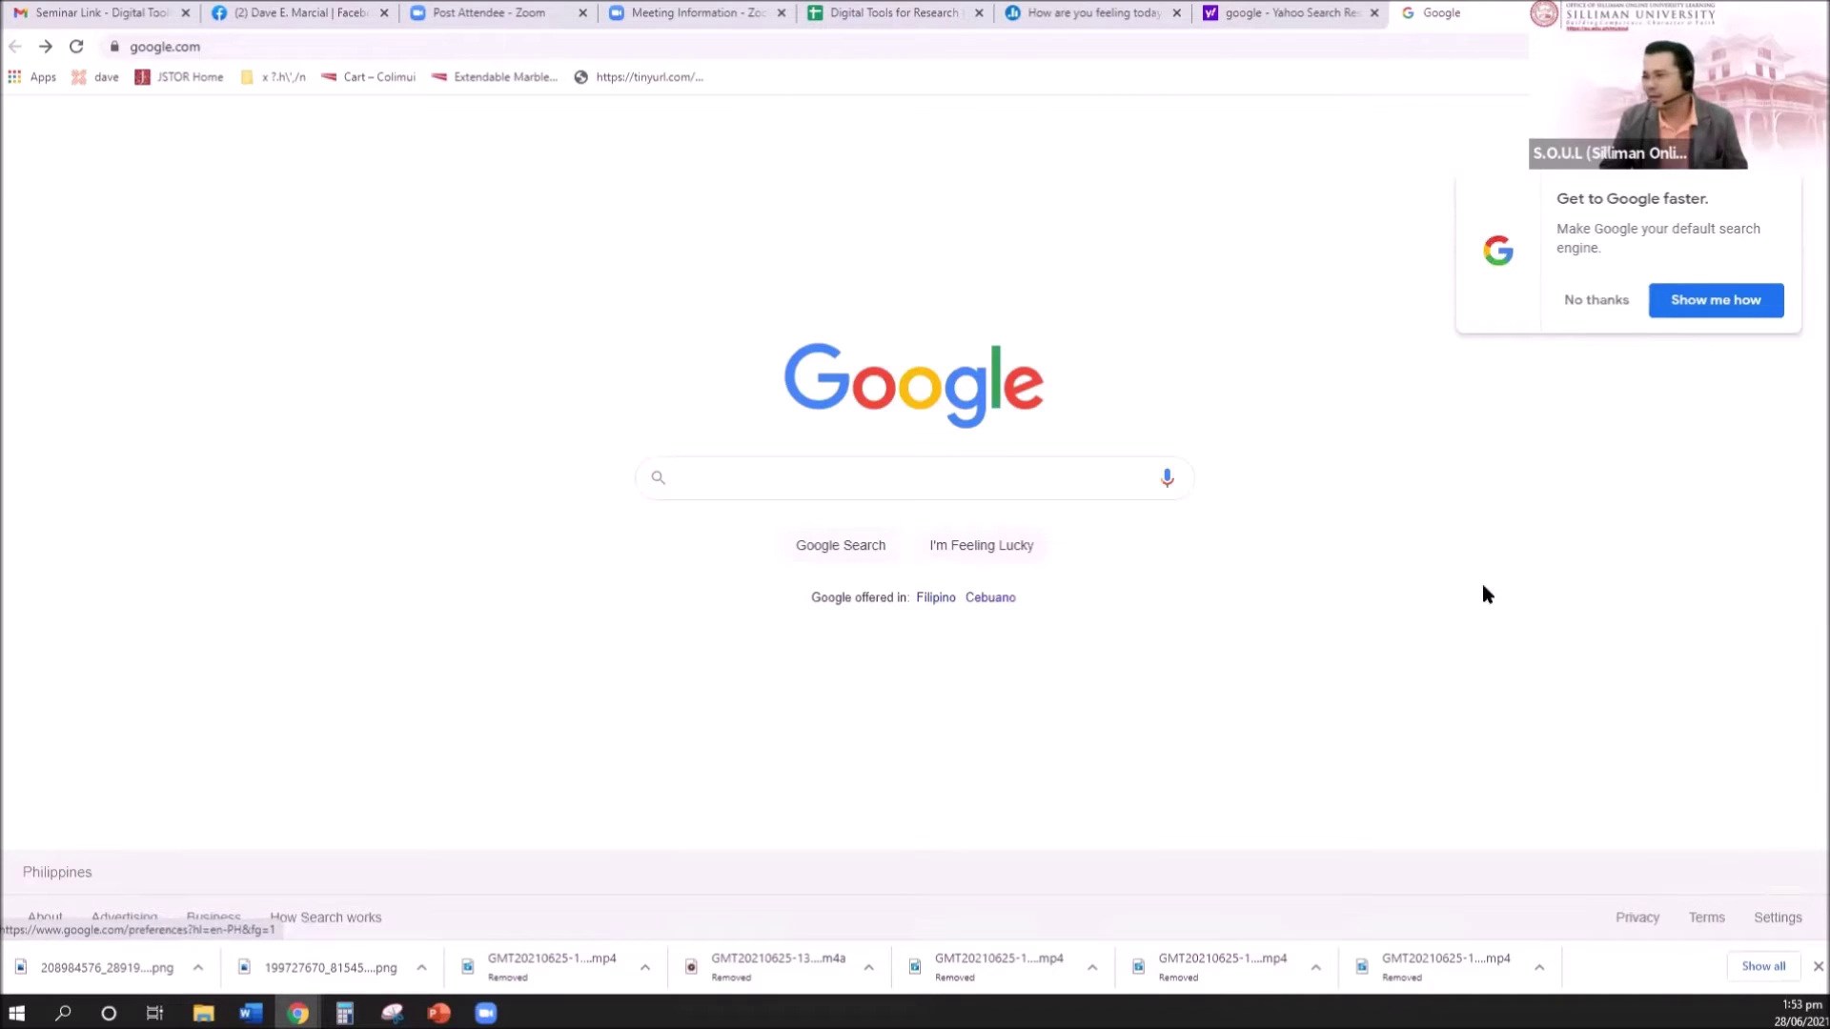
left_click(883, 484)
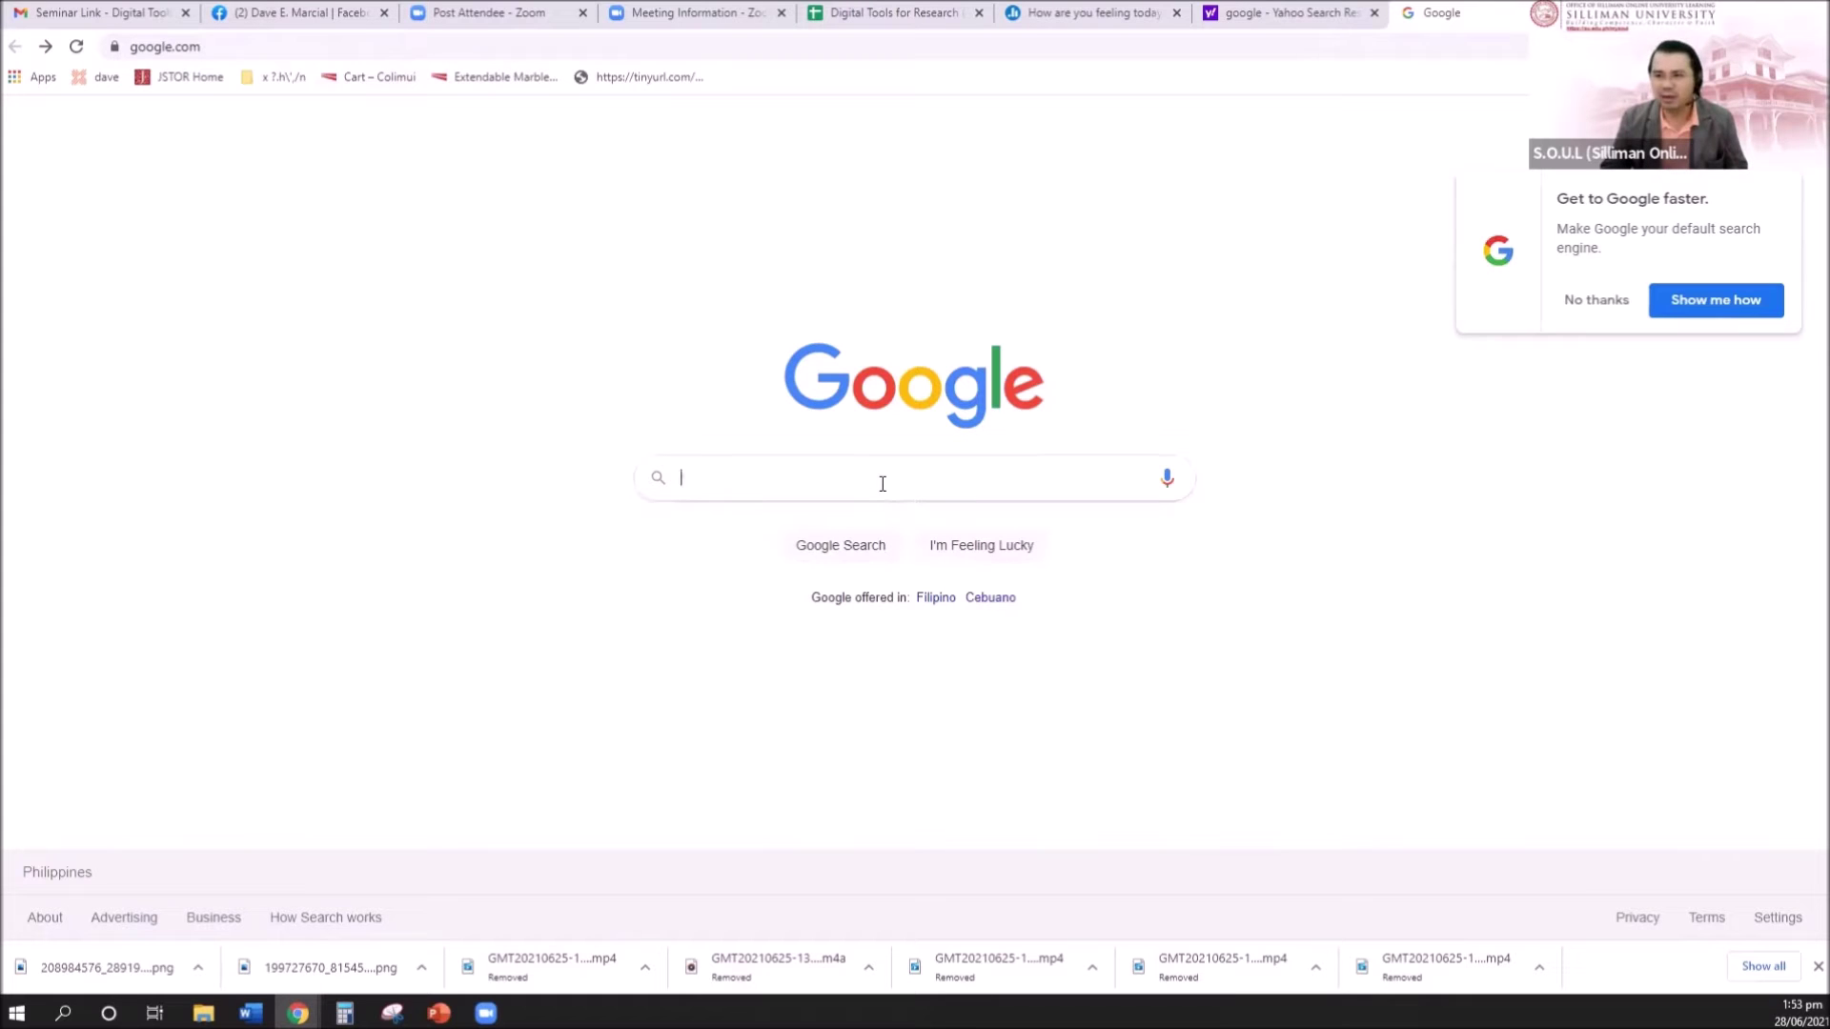
left_click(1772, 921)
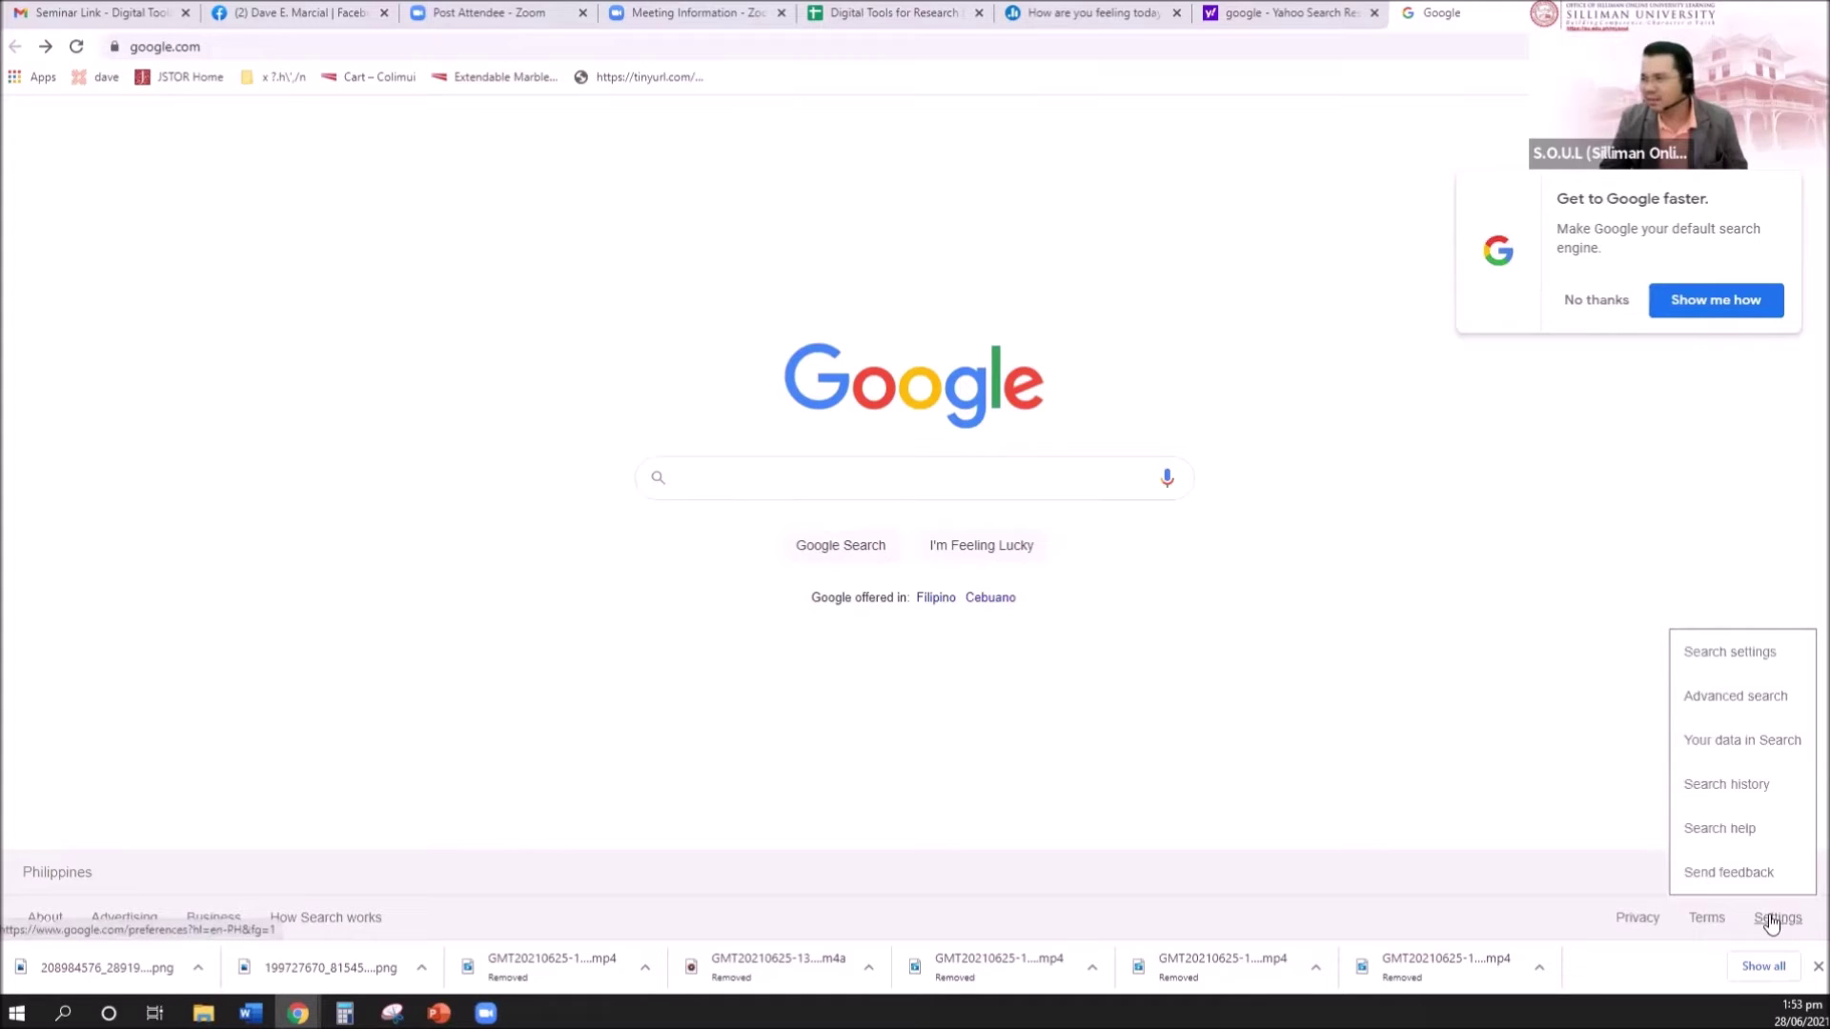
left_click(1721, 700)
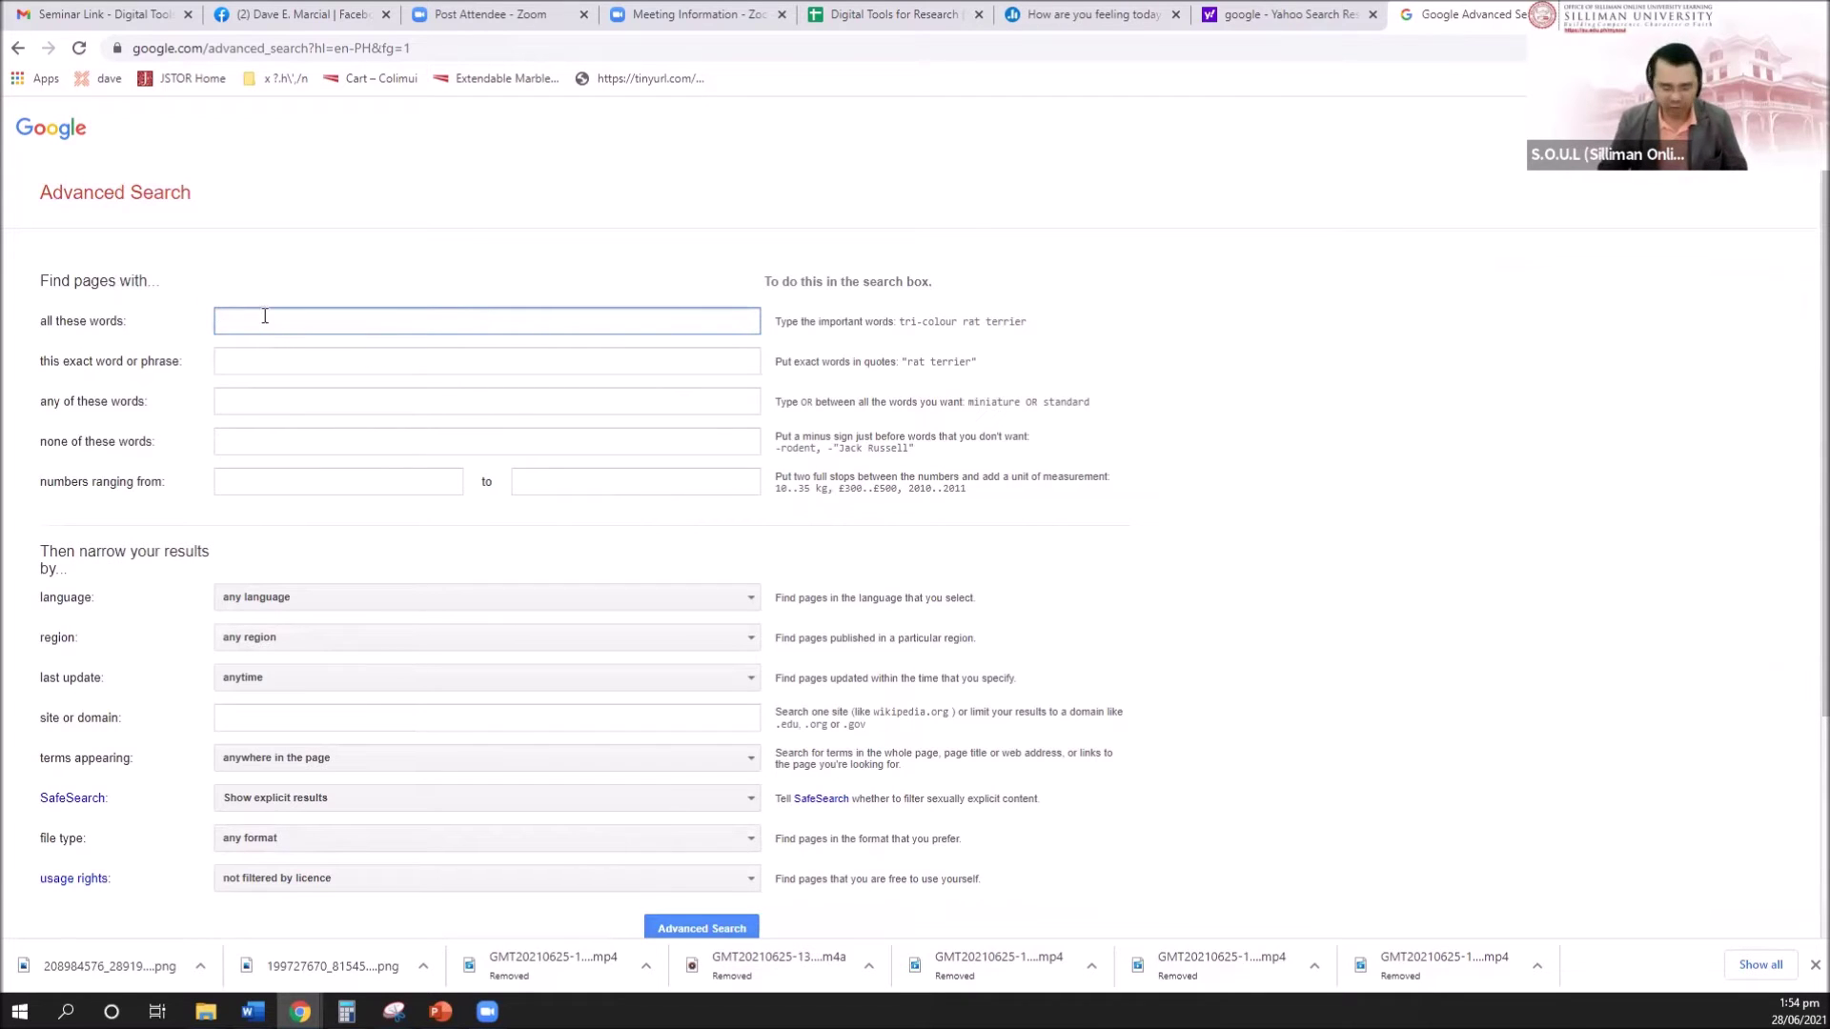
Move 'digital technology' from the all-these-words field into the exact word or phrase field
type("digital tec")
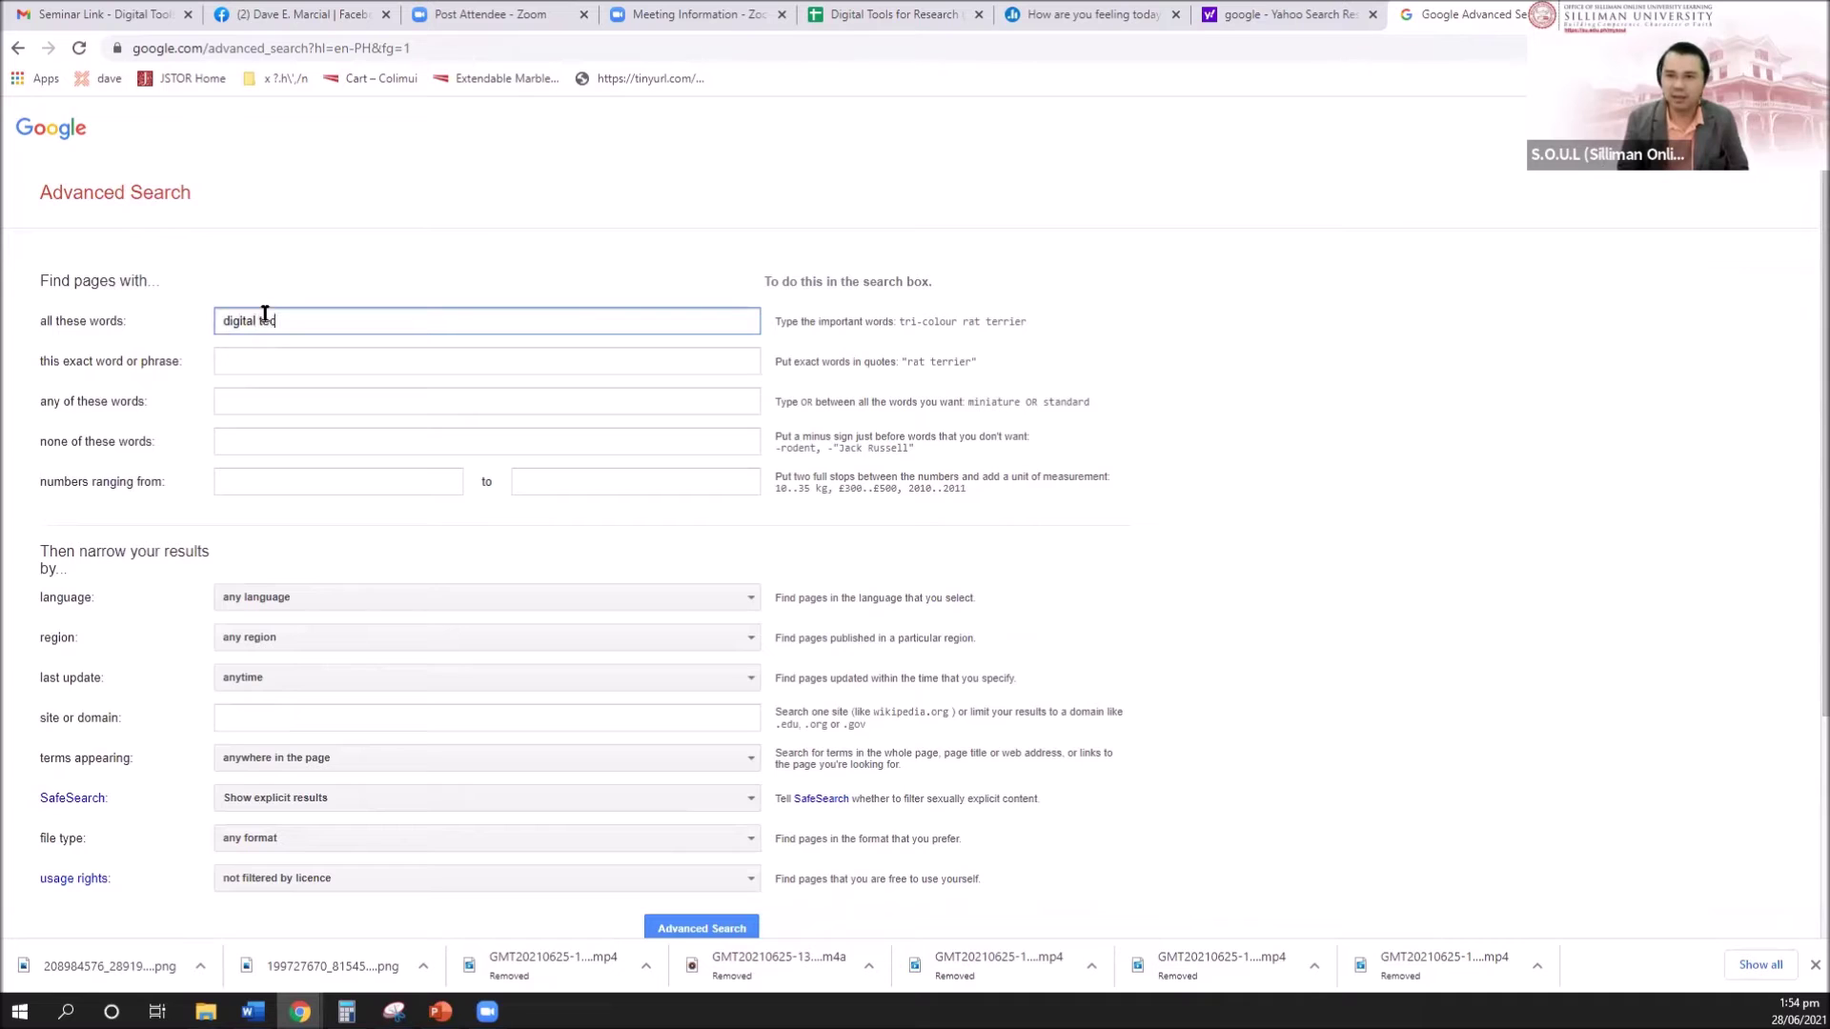
type("hnology")
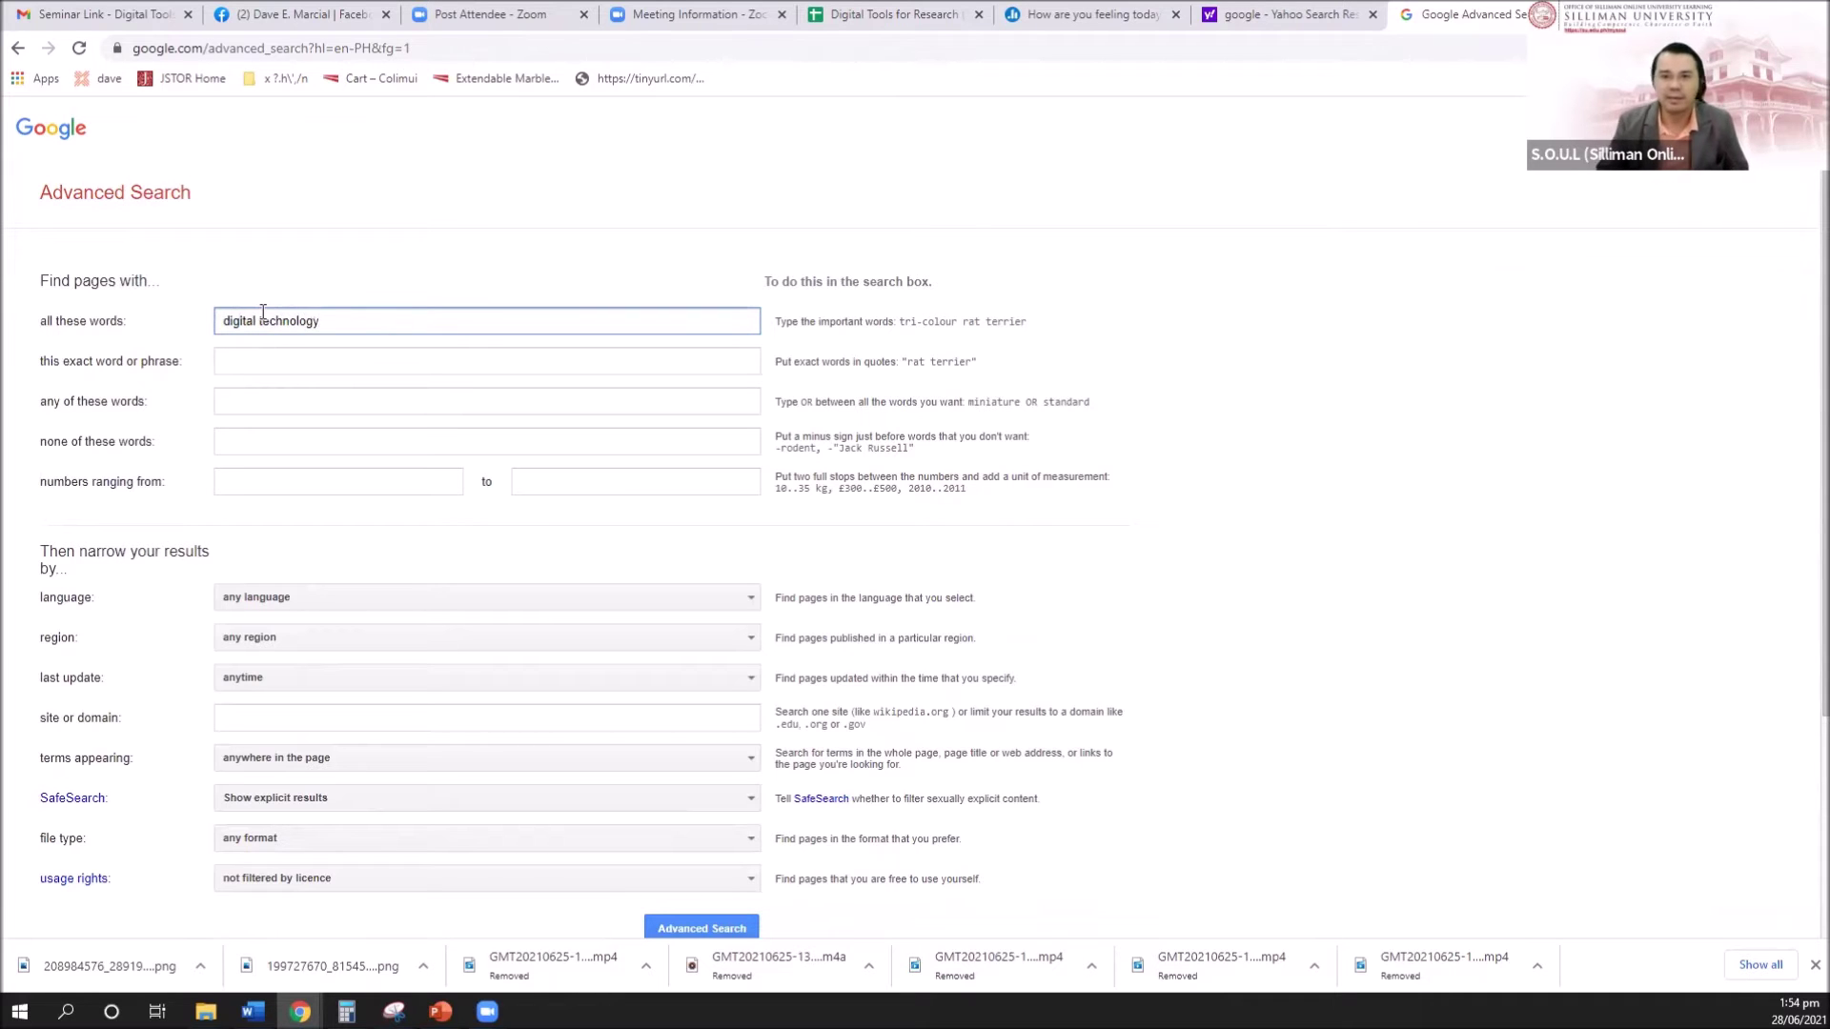
left_click_drag(362, 321, 185, 322)
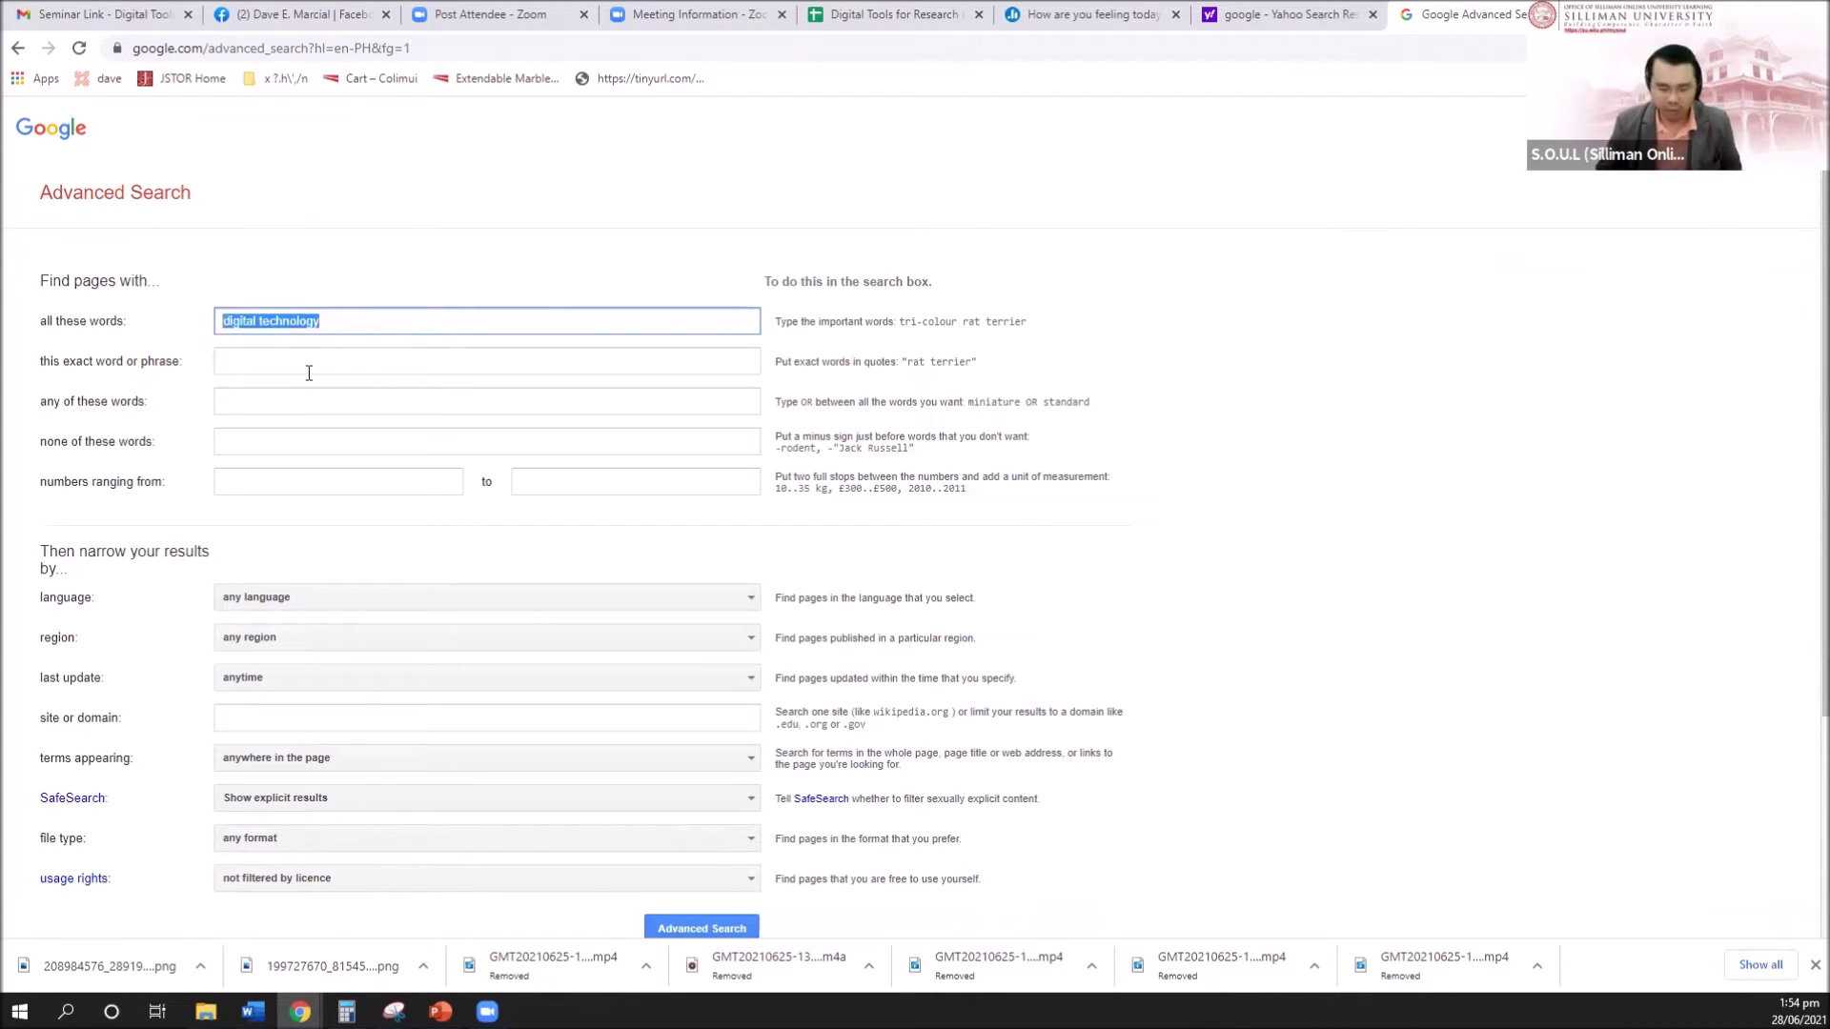
key("ctrl+x")
left_click(252, 365)
key("ctrl+v")
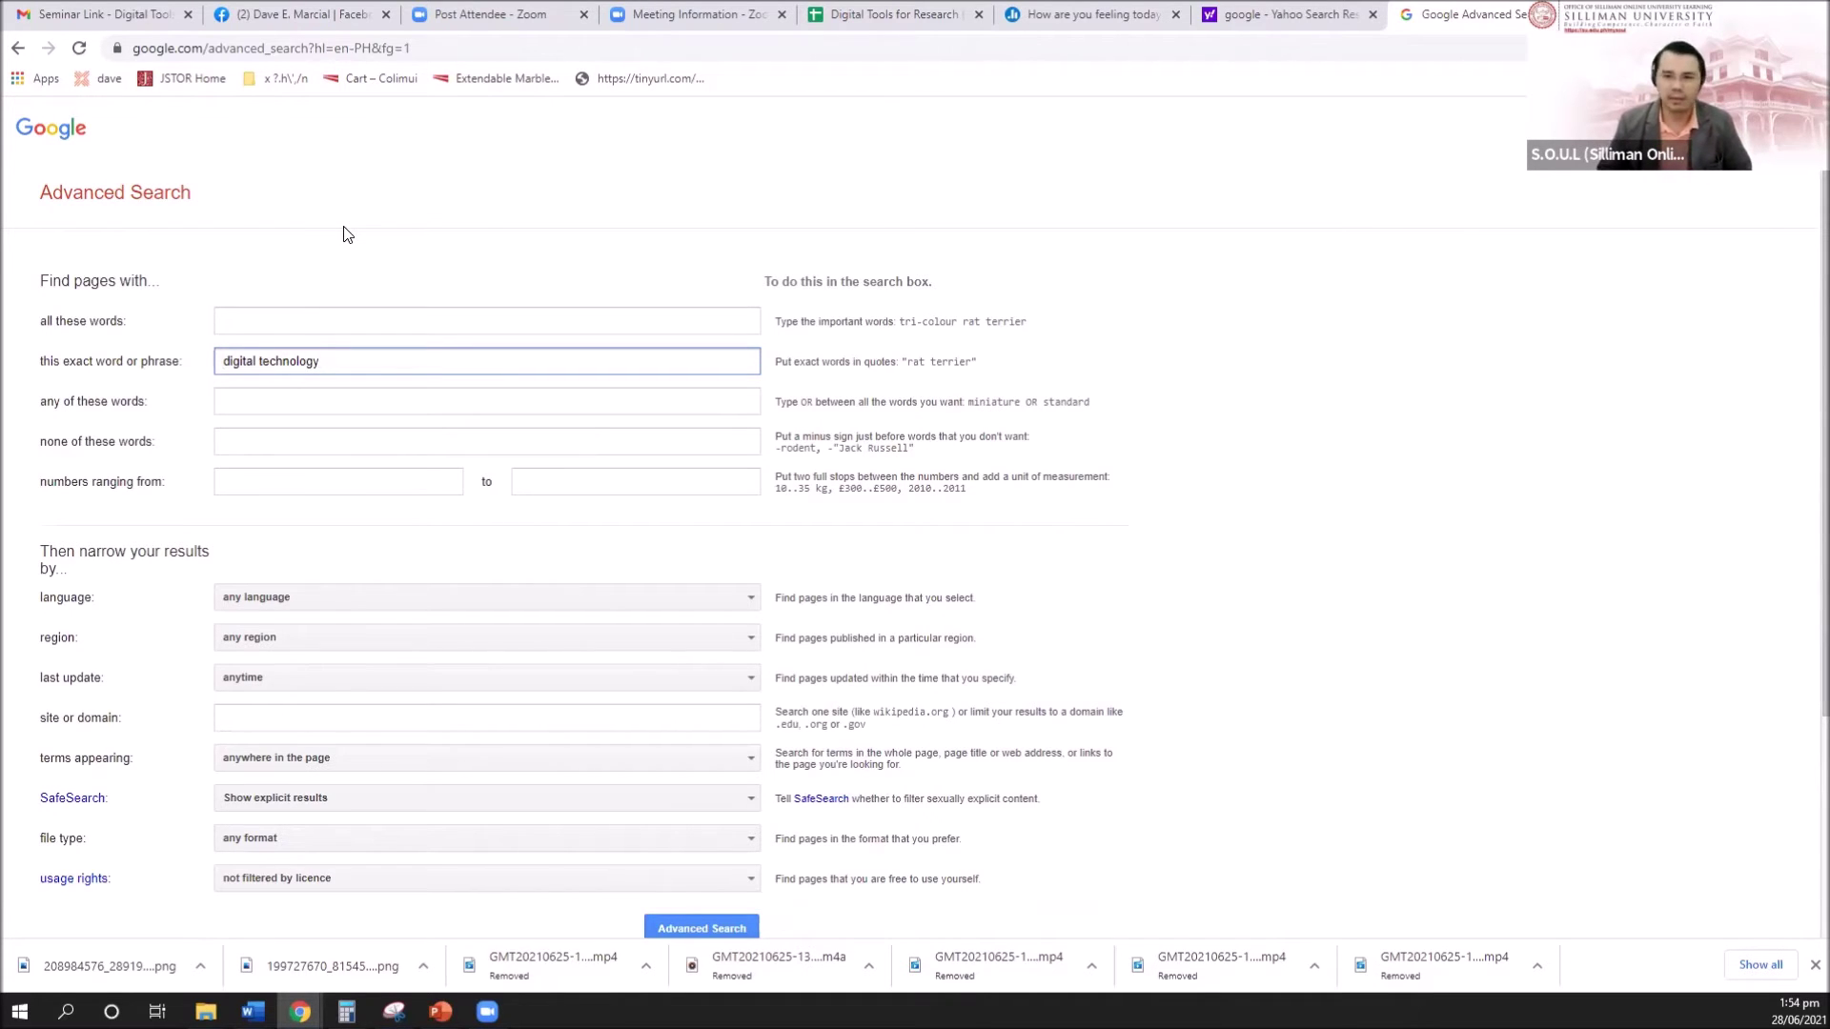
Enter 'Philippines' in the none of these words field
left_click(255, 443)
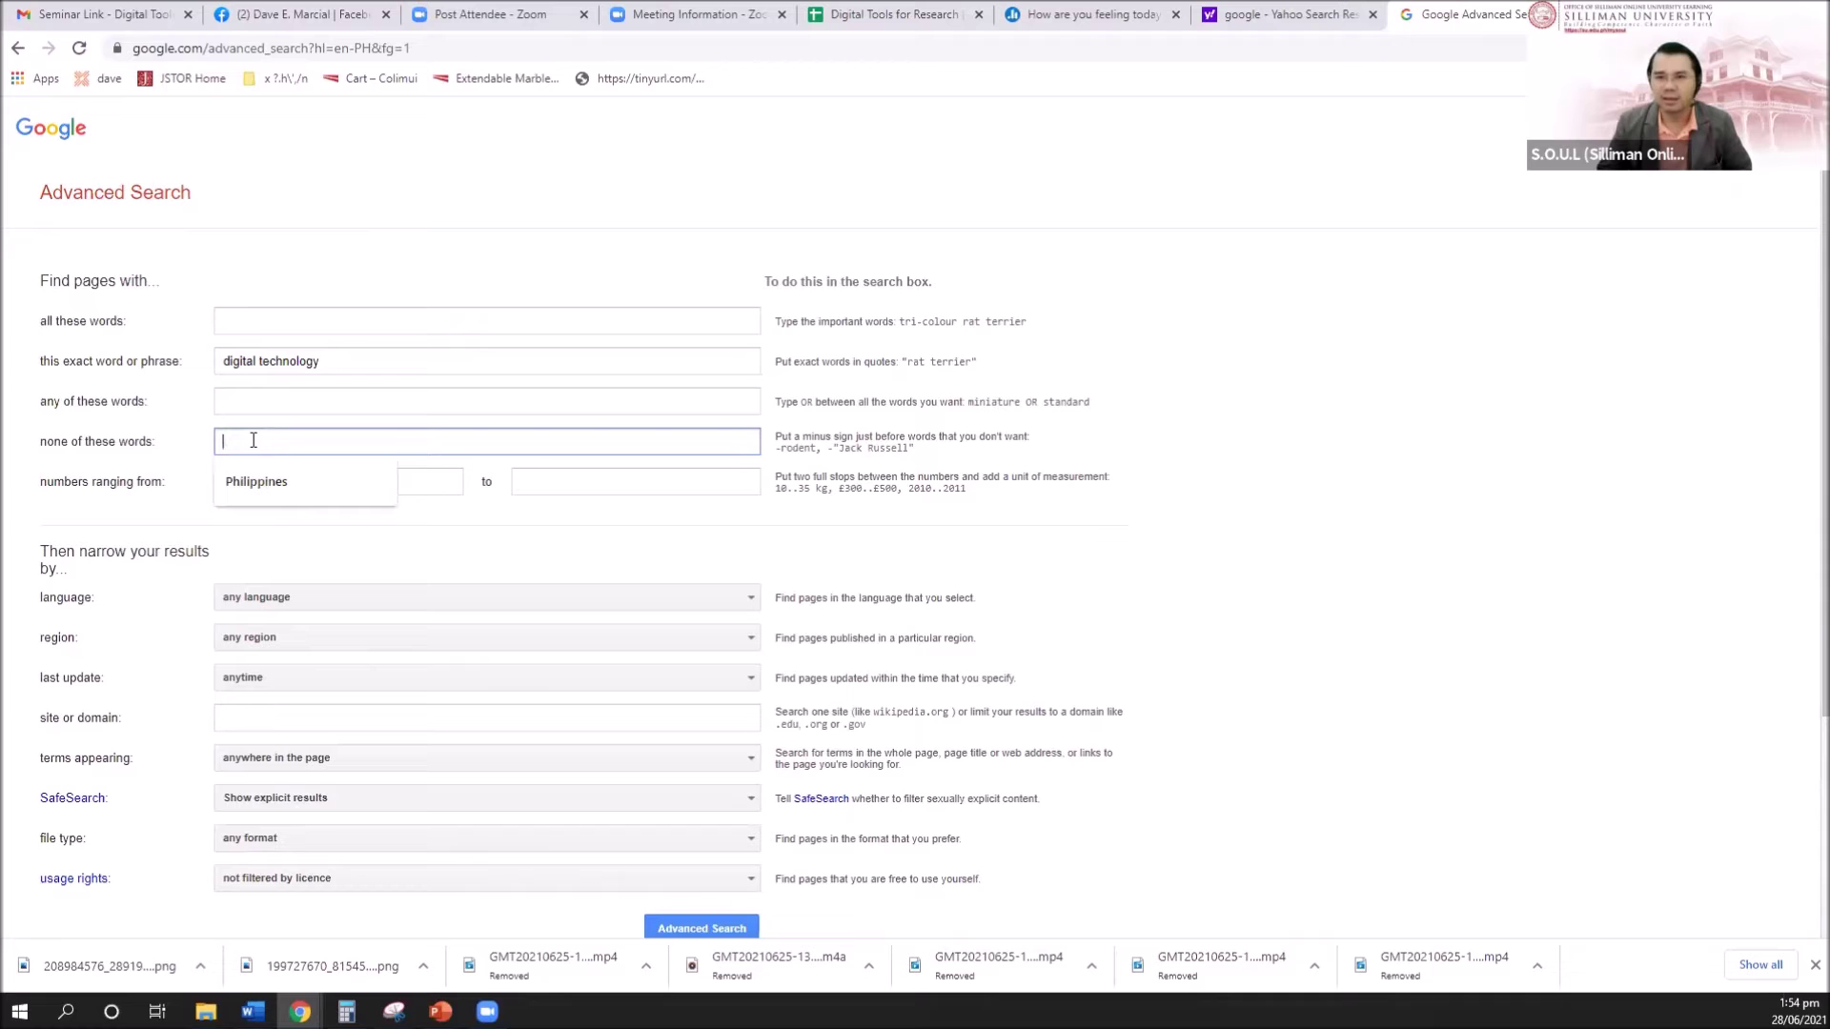
type("Philippines")
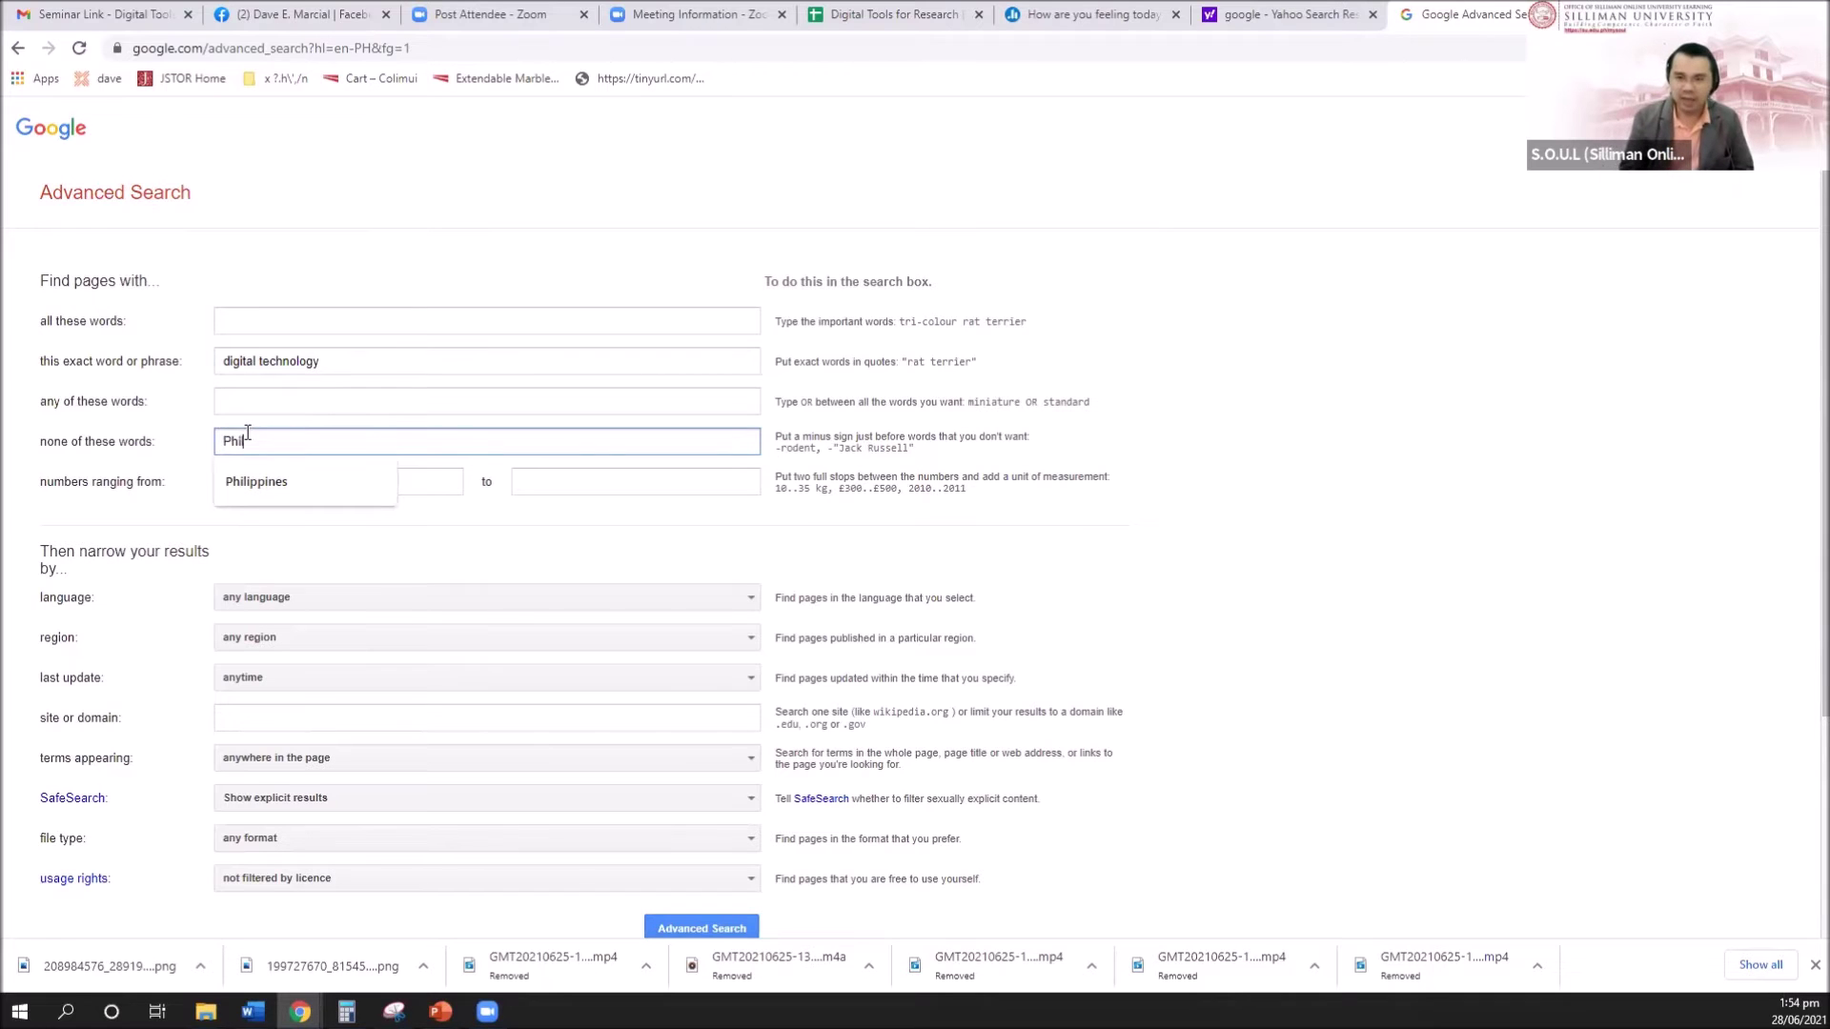
left_click(87, 226)
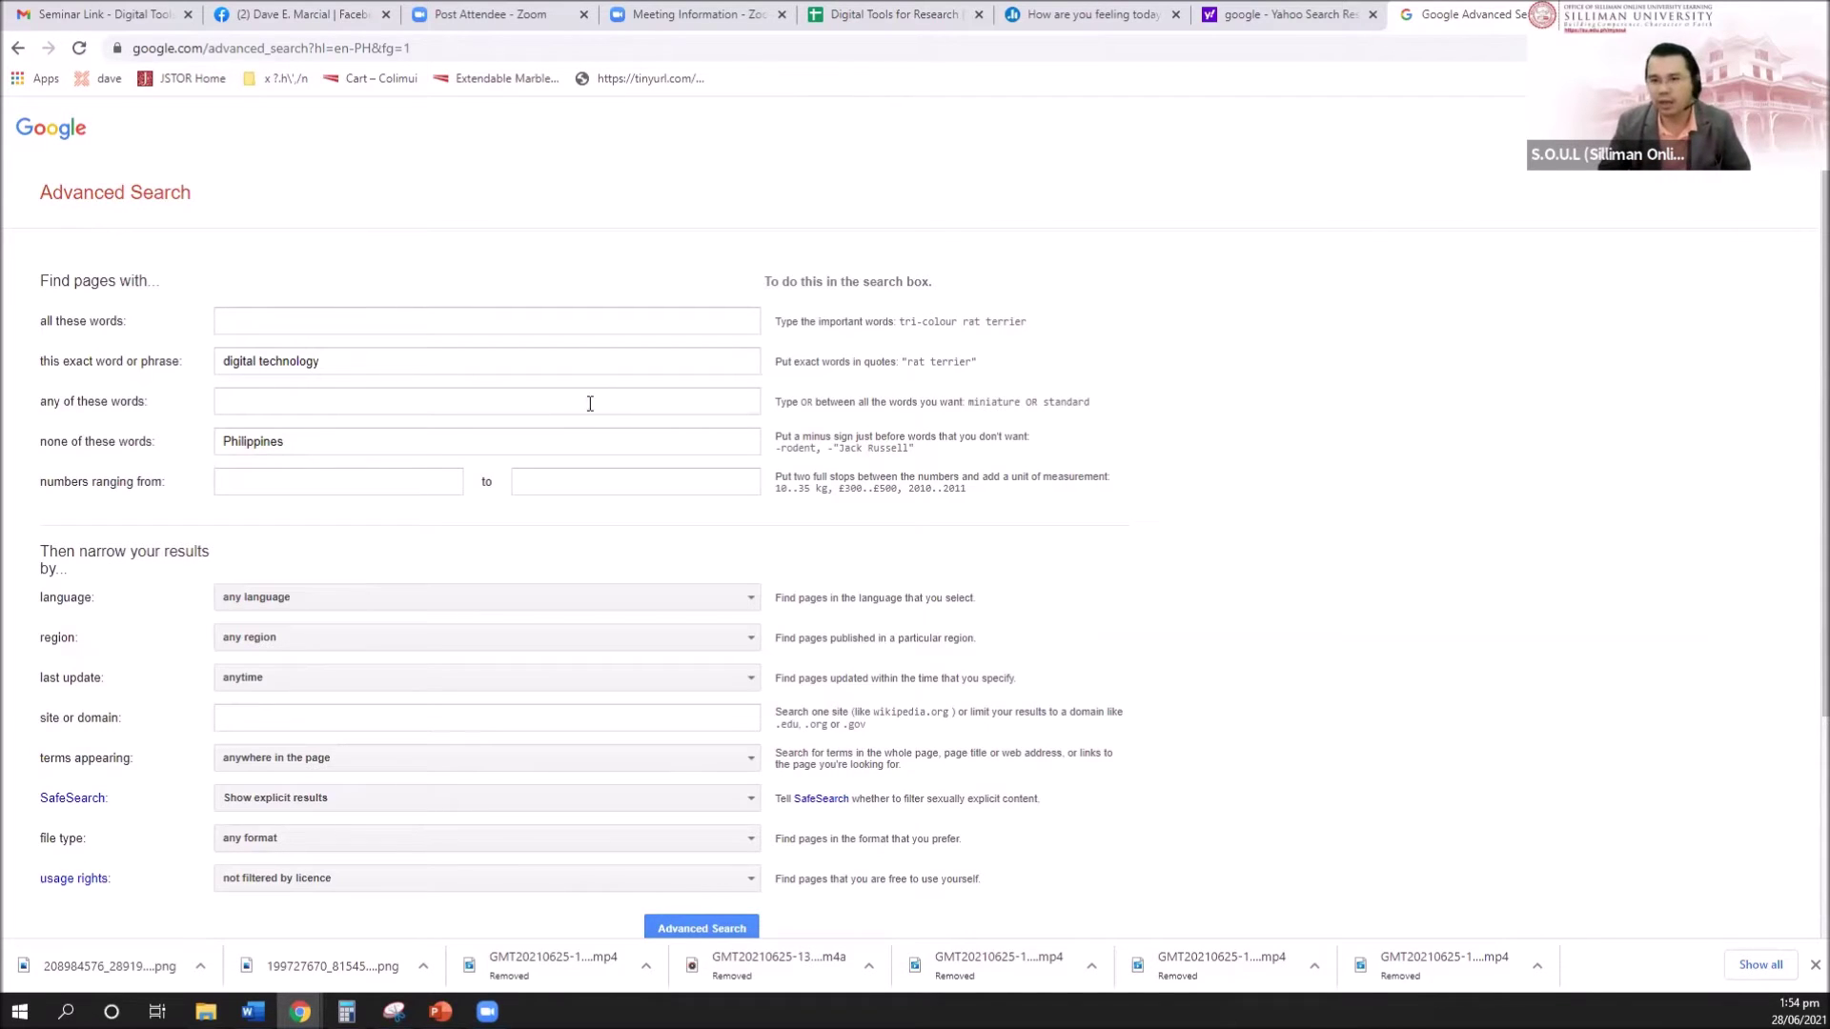
scroll(581, 419, "down", 3)
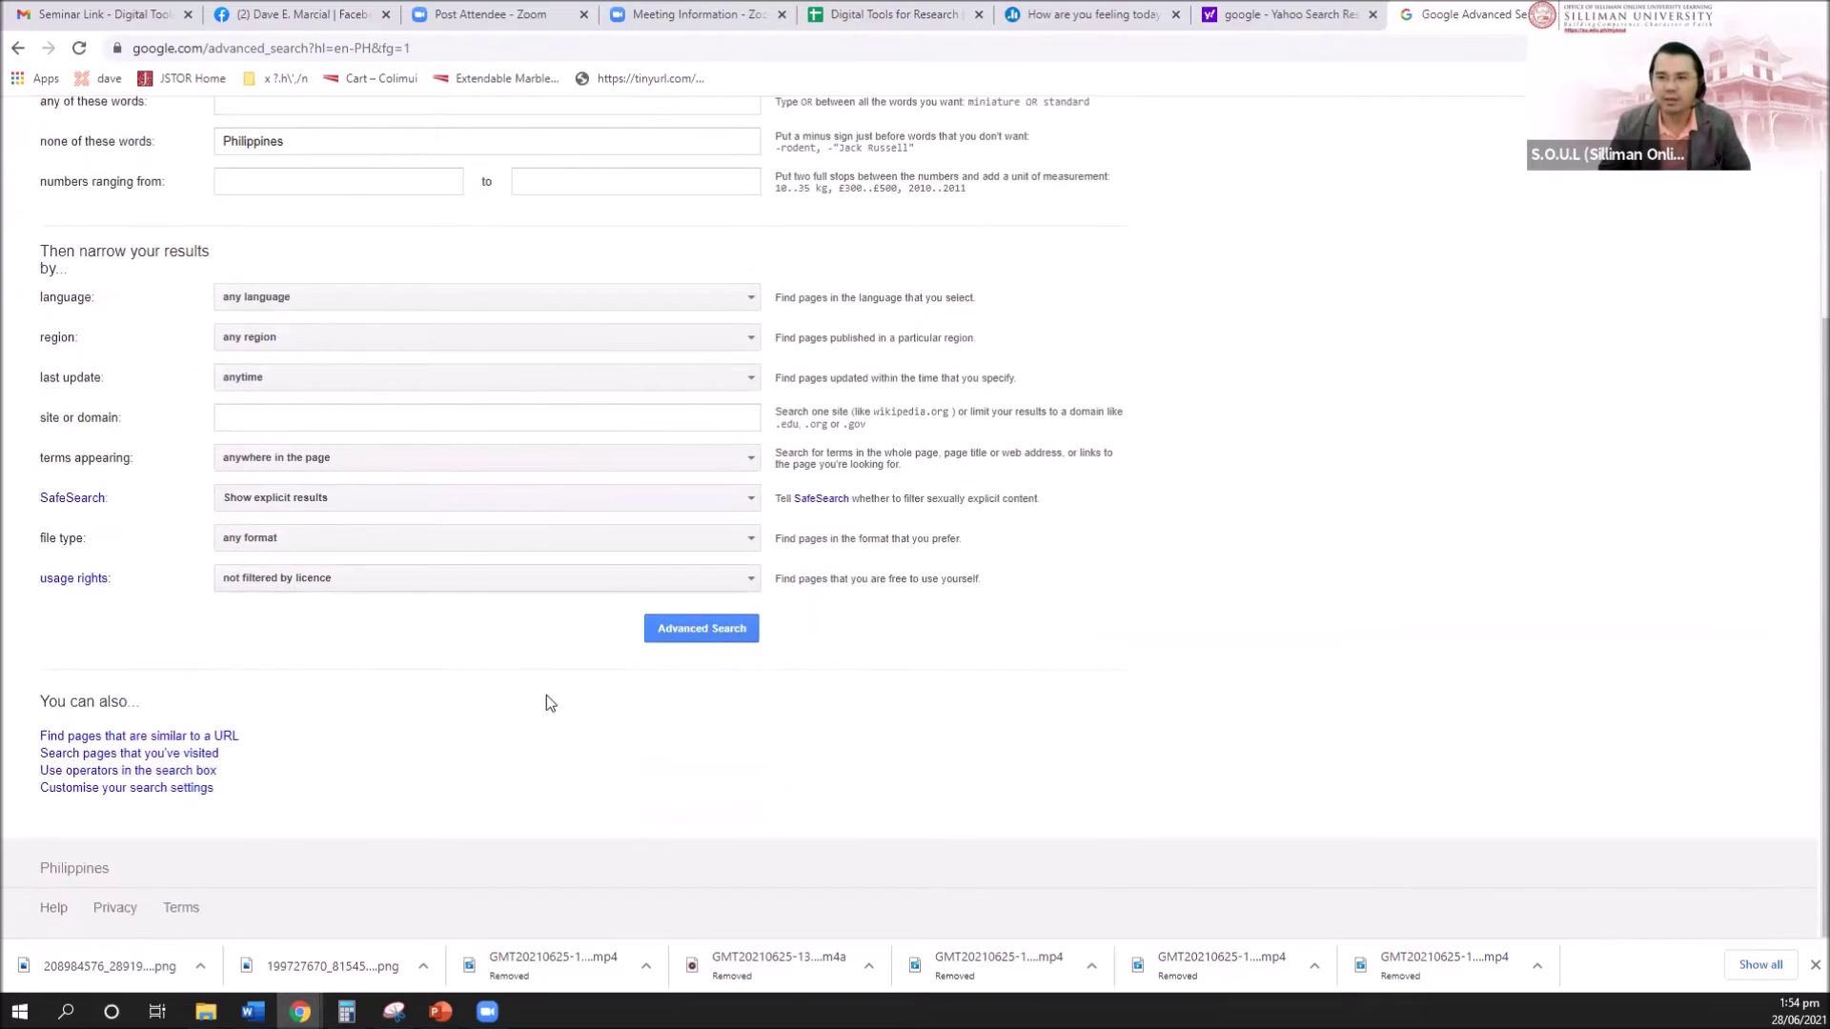
left_click(707, 631)
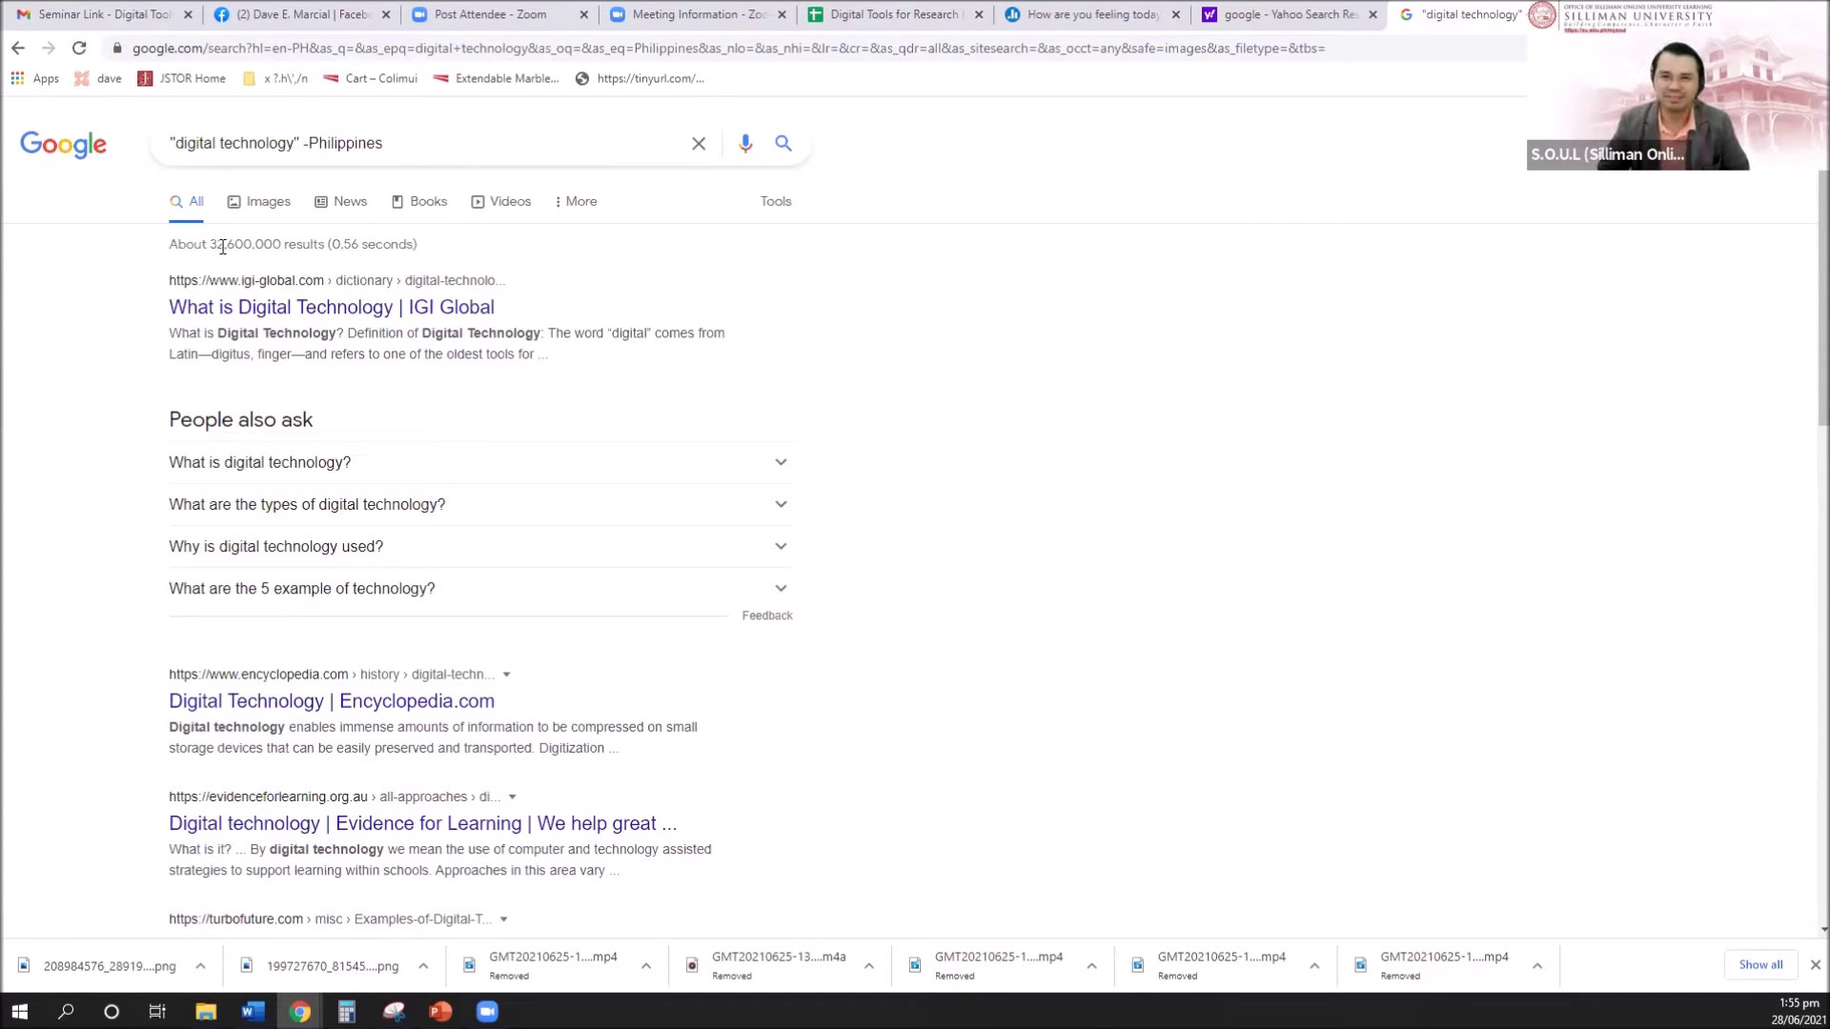
scroll(633, 380, "down", 4)
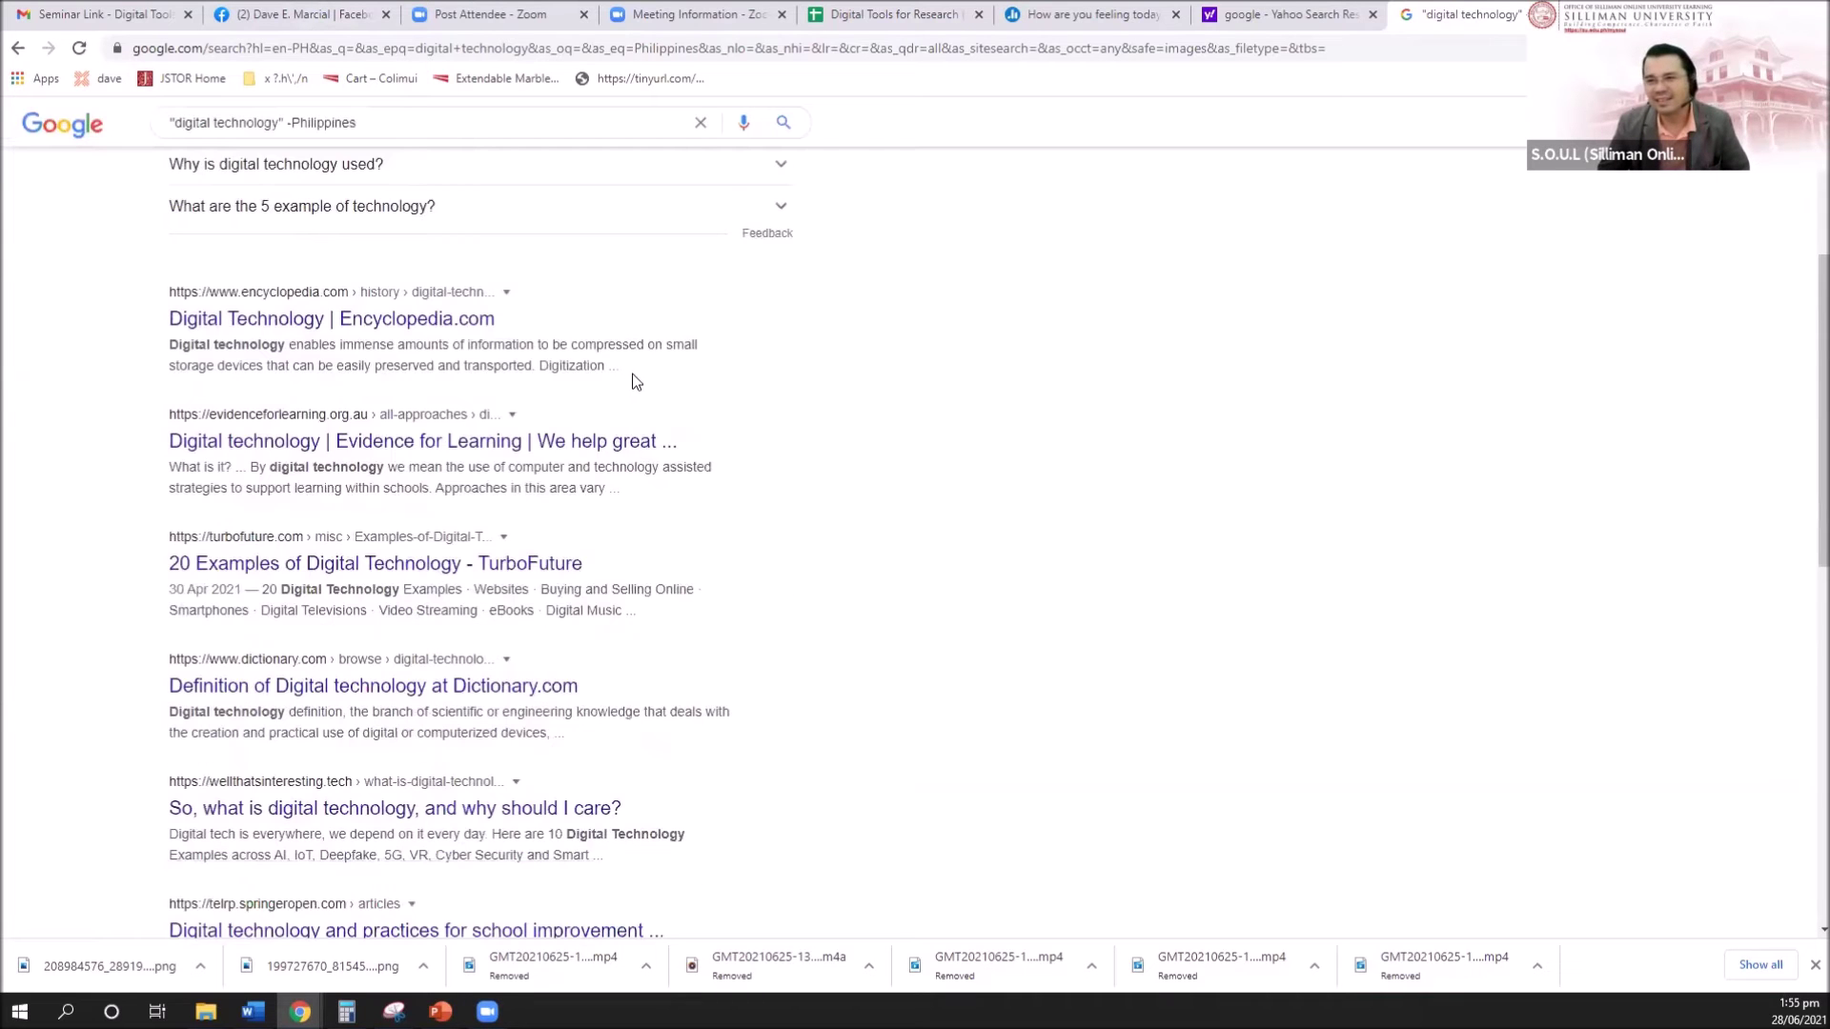
scroll(633, 379, "up", 4)
left_click(18, 48)
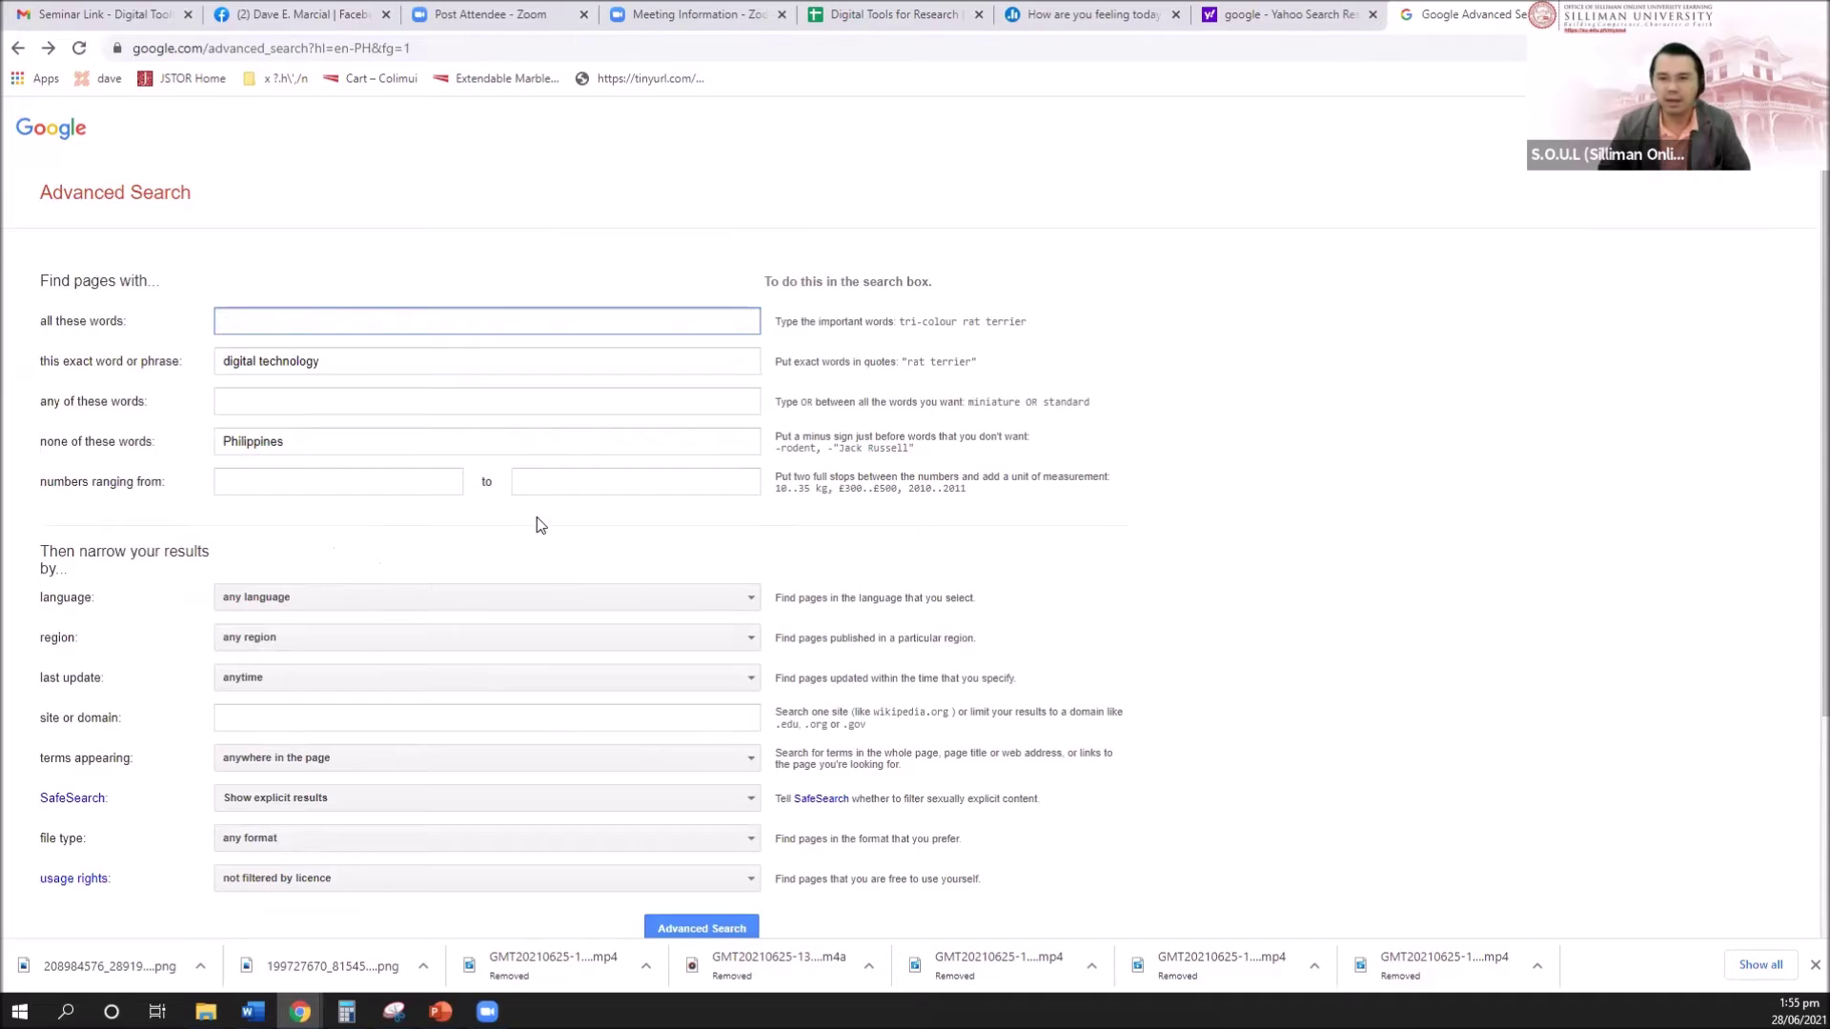
Set the region filter to Malaysia
scroll(536, 517, "down", 1)
left_click(362, 550)
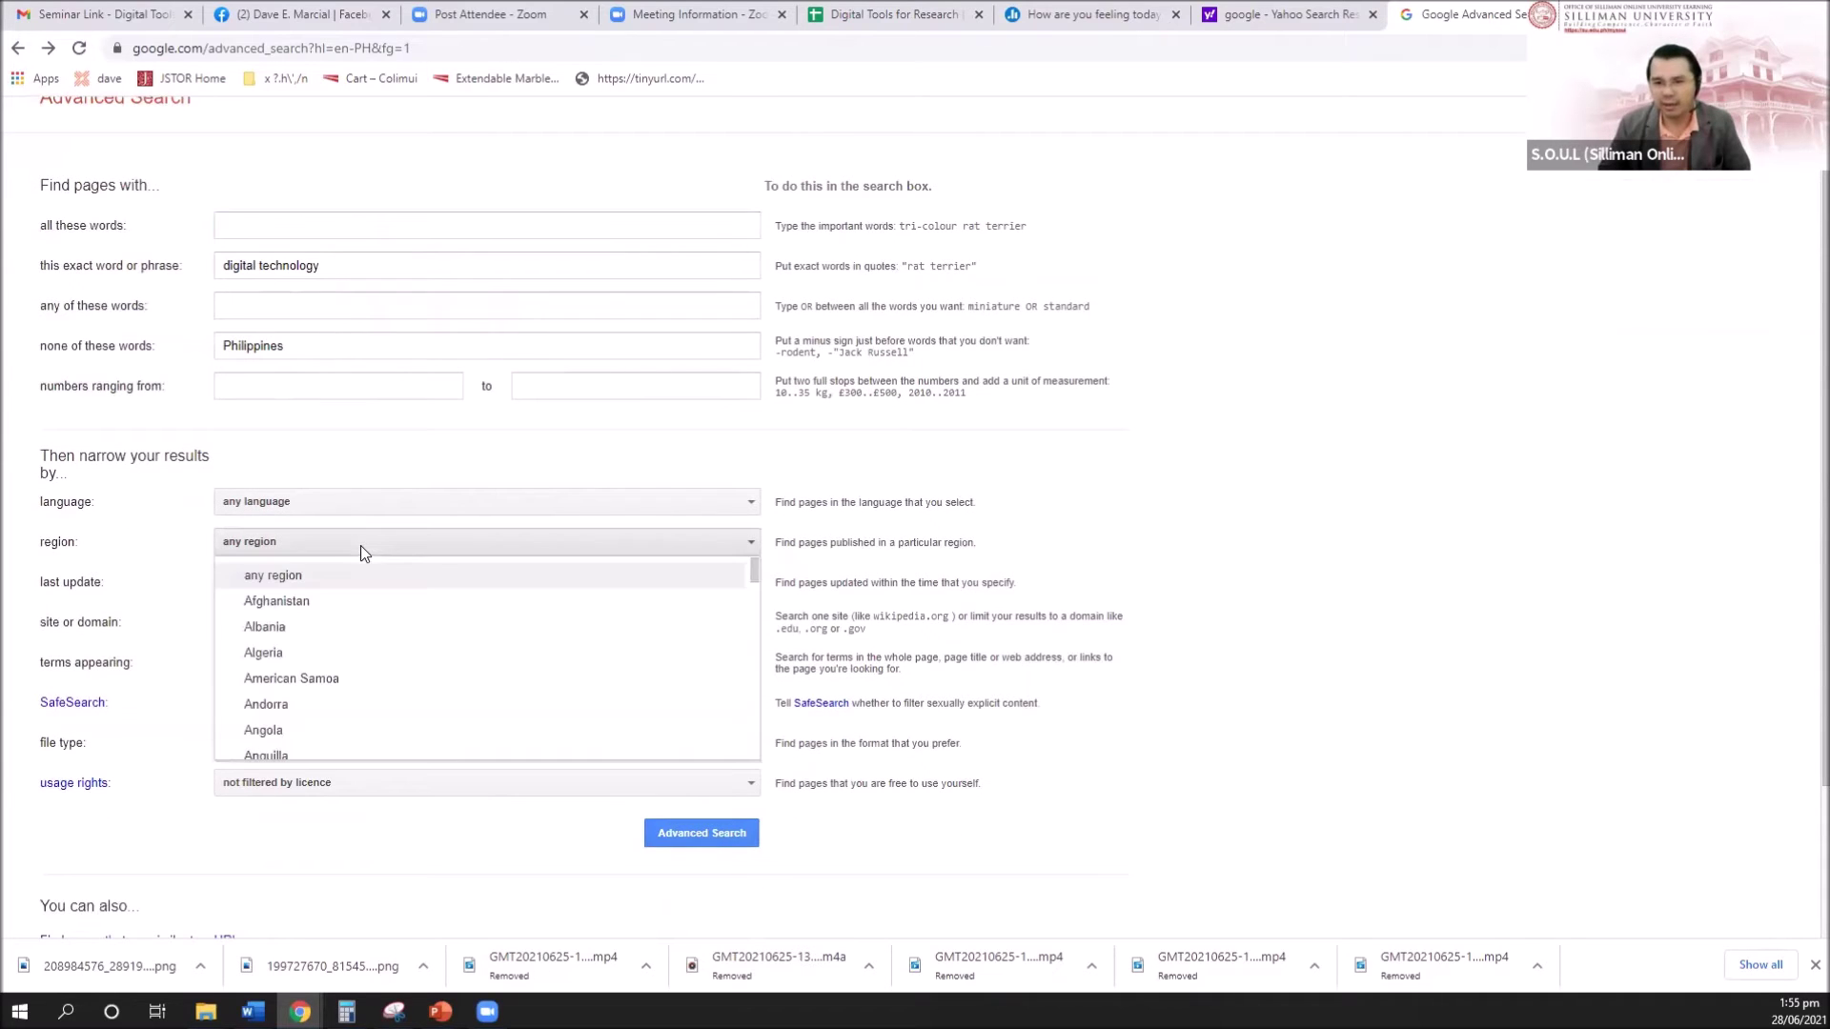
scroll(424, 666, "down", 3)
scroll(426, 666, "down", 9)
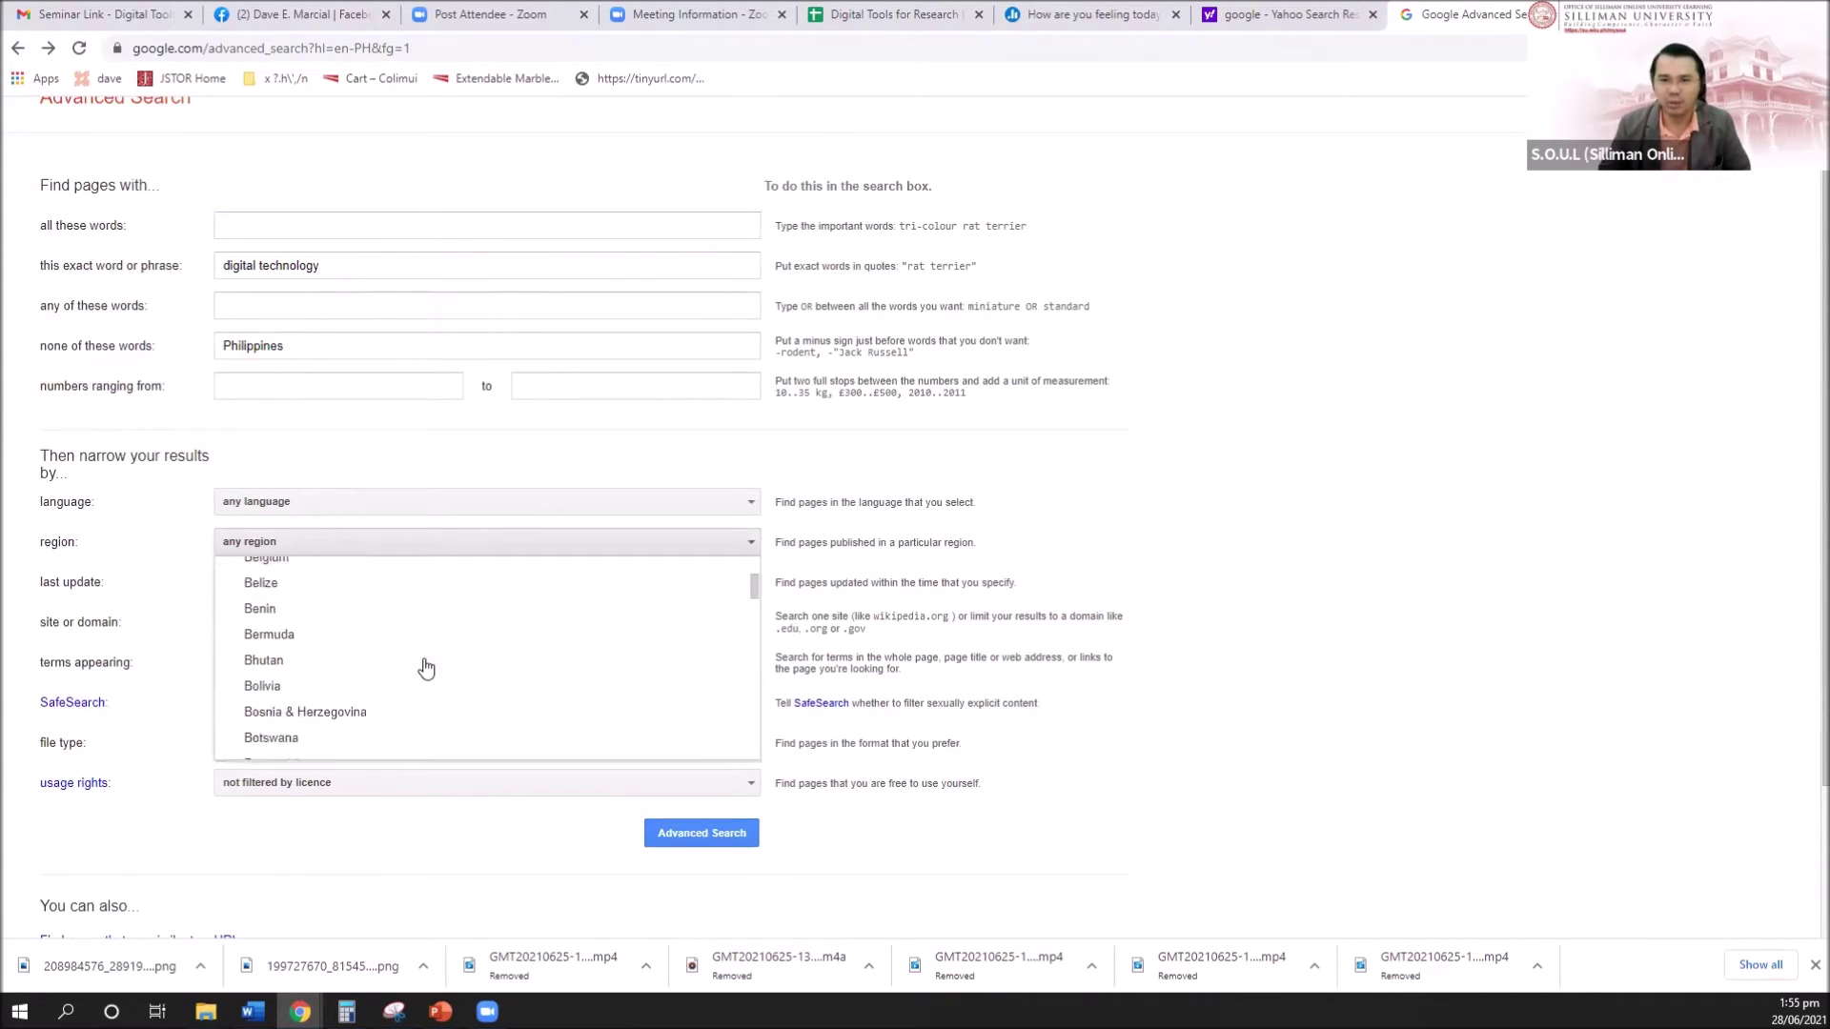
scroll(426, 666, "down", 7)
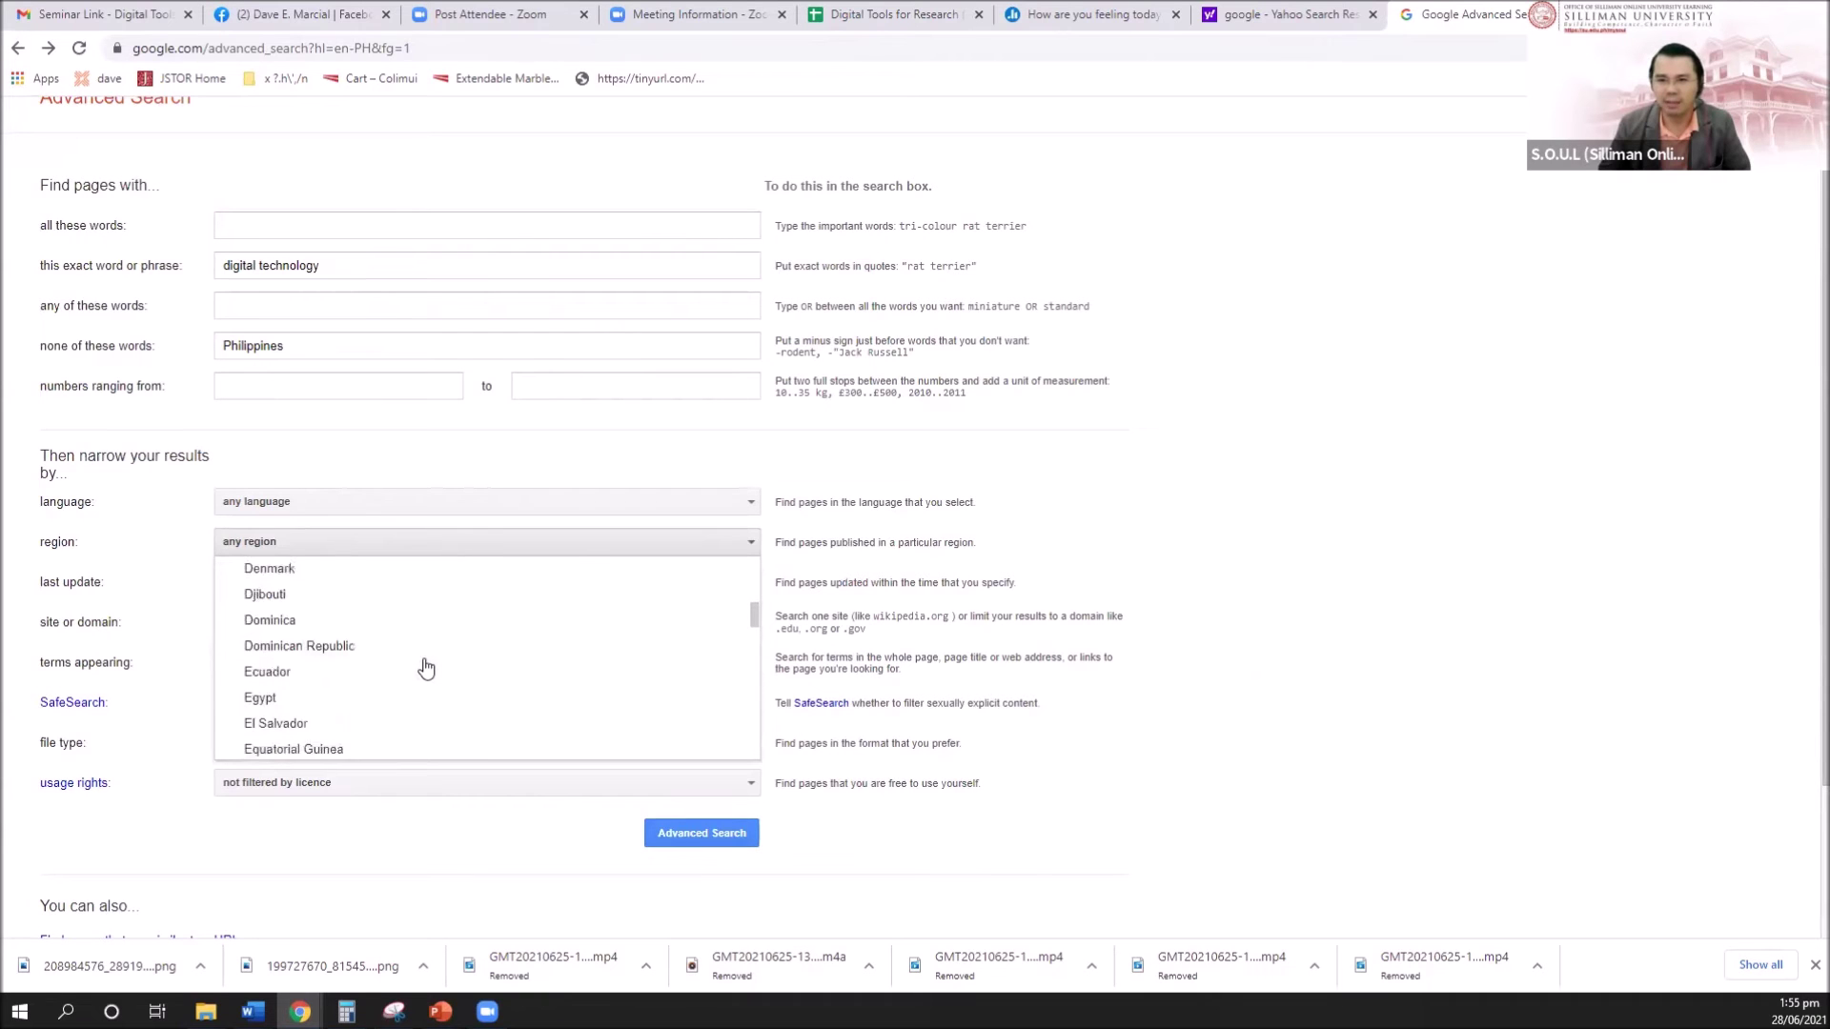
scroll(453, 664, "down", 3)
scroll(455, 665, "down", 11)
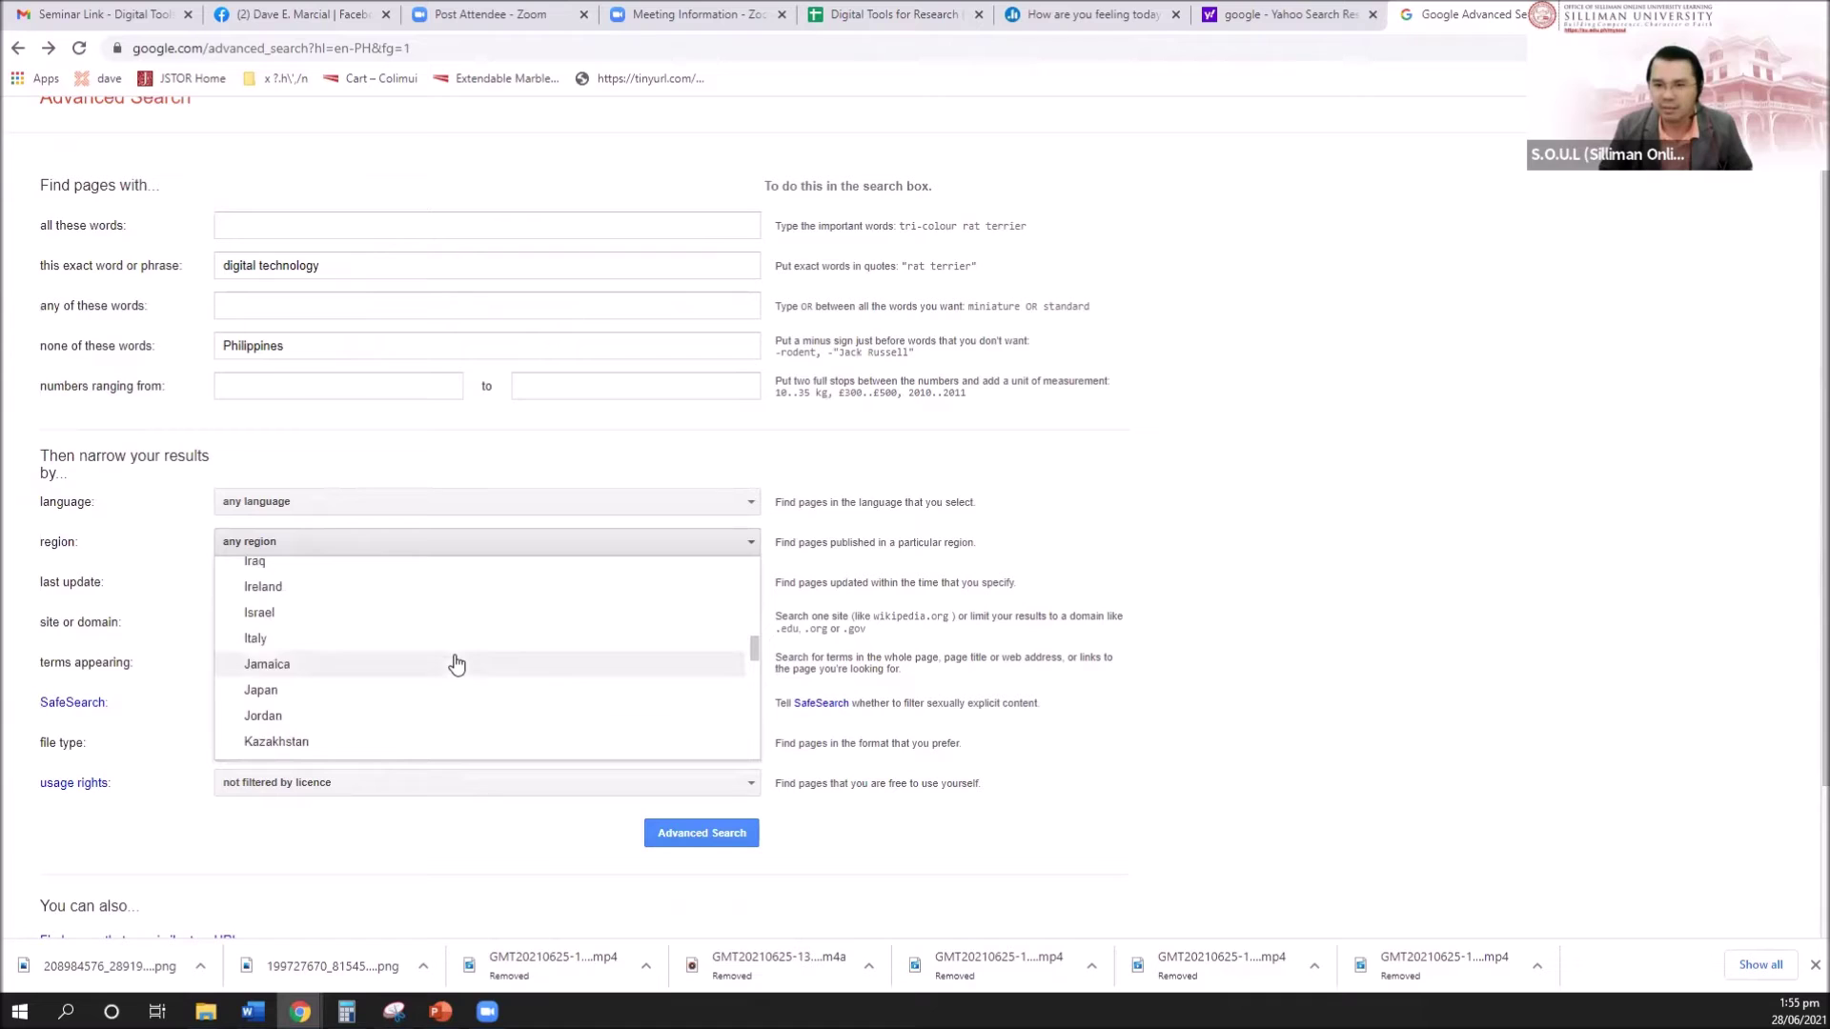
scroll(456, 664, "down", 2)
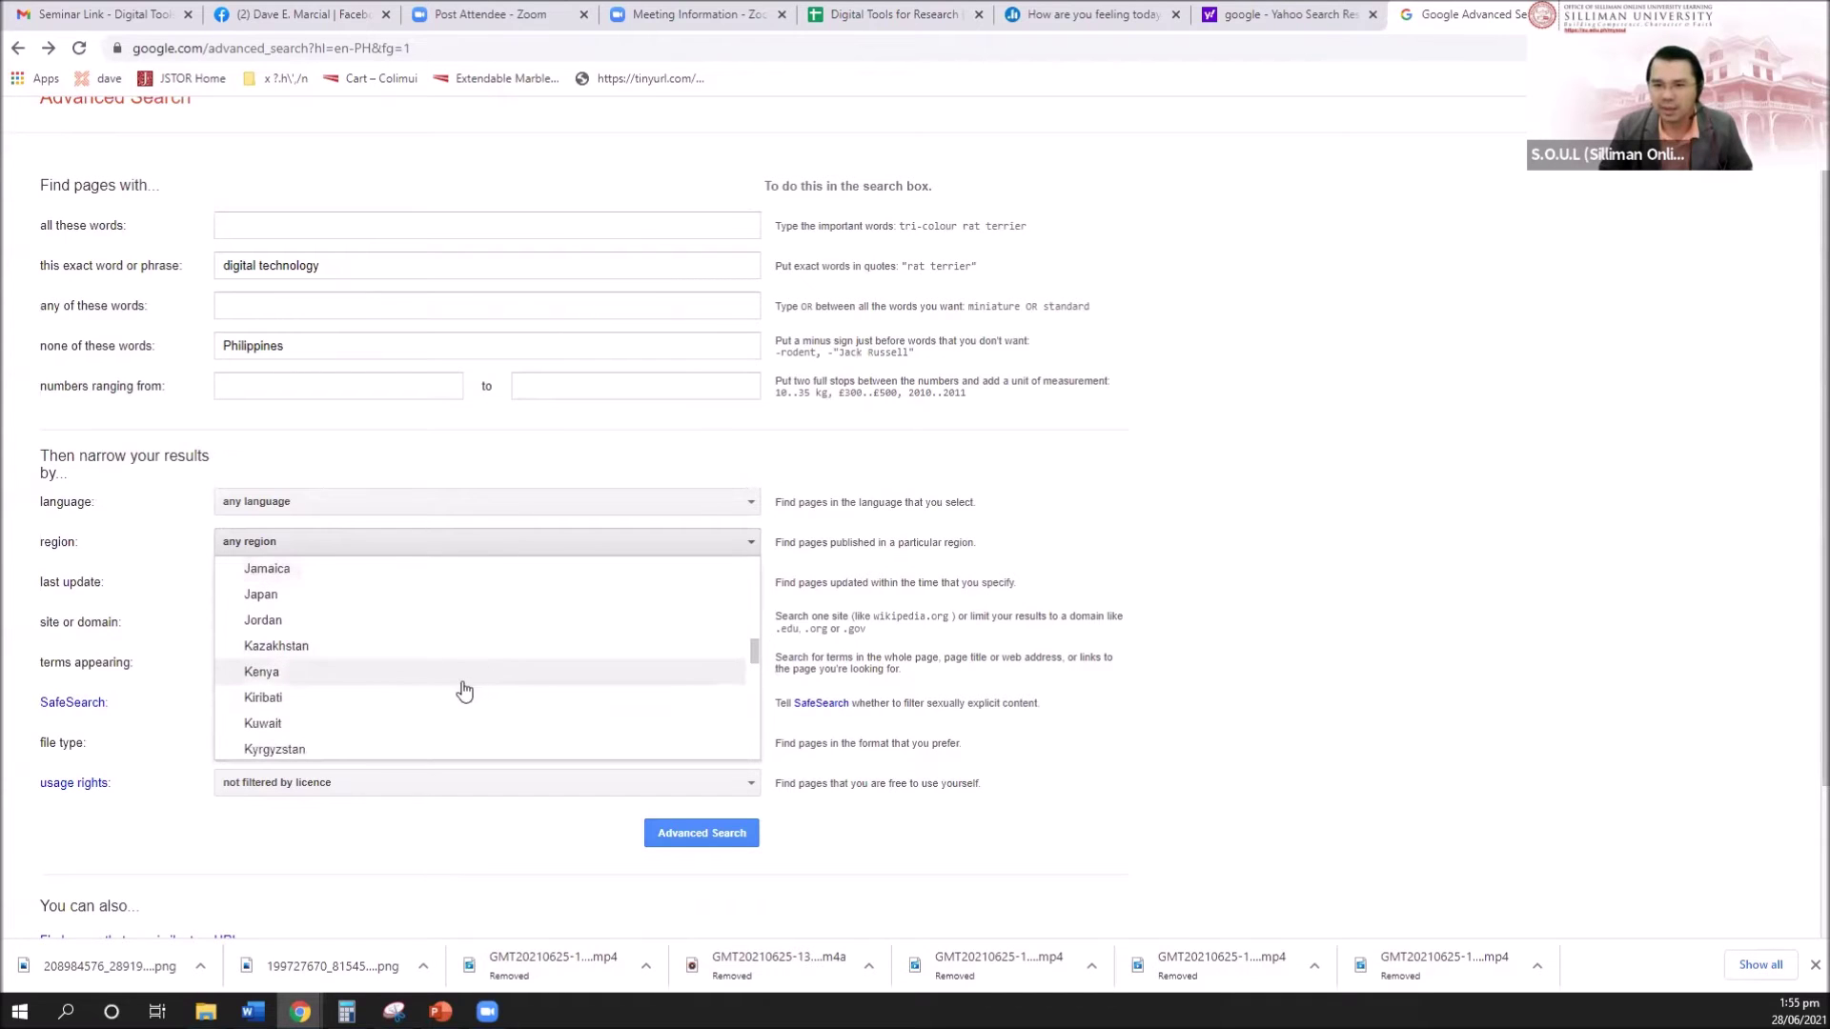
scroll(486, 674, "down", 4)
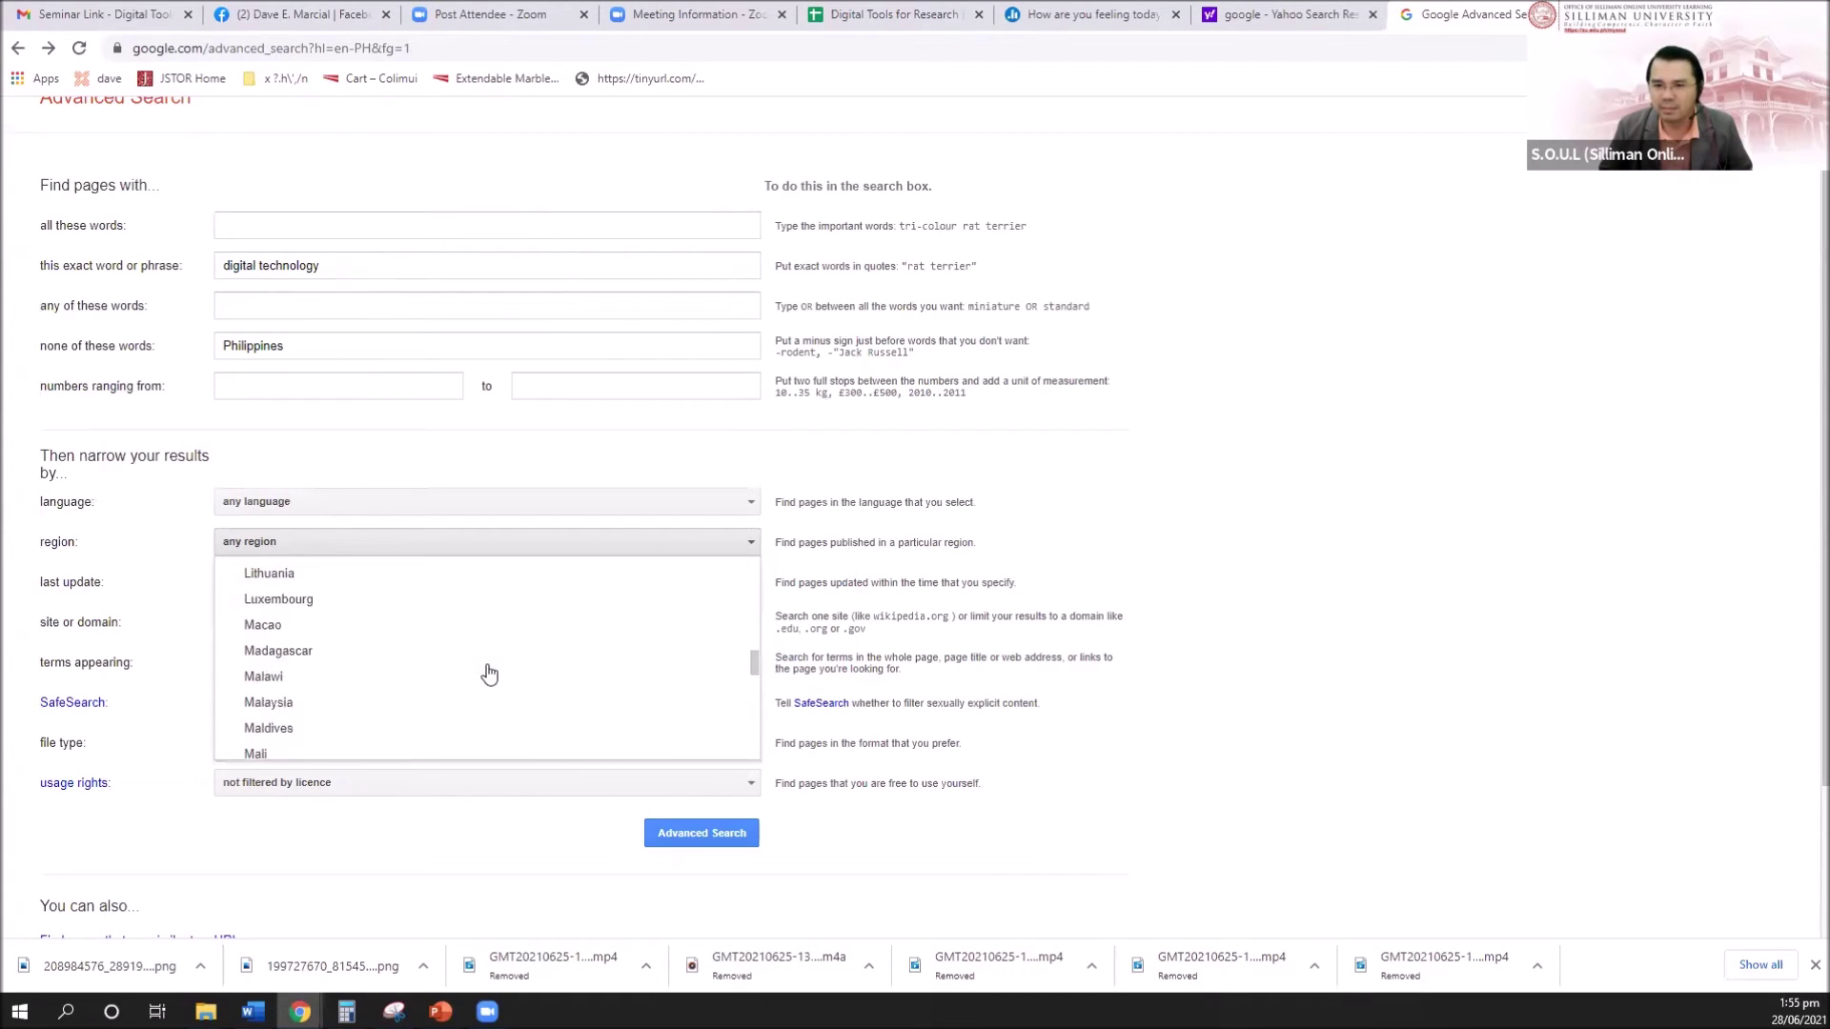
left_click(314, 703)
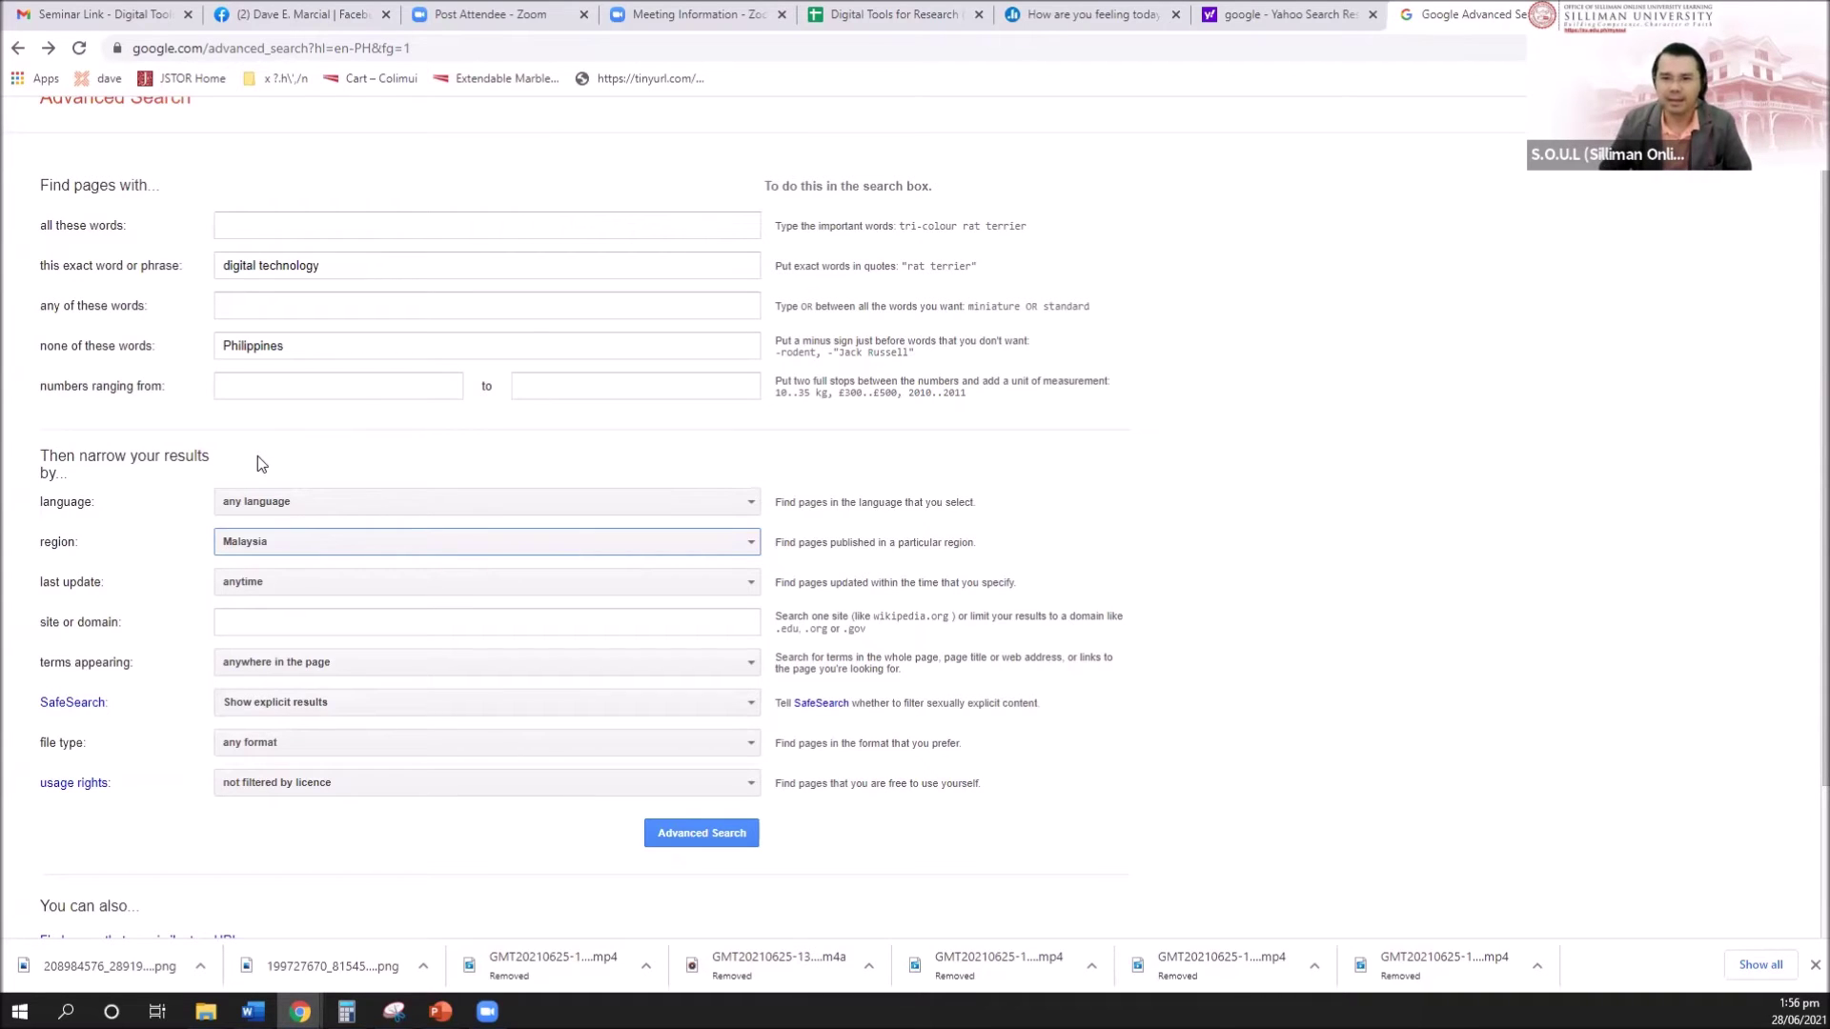
Limit last update to past year and file type to Adobe Acrobat PDF (.pdf)
left_click(290, 581)
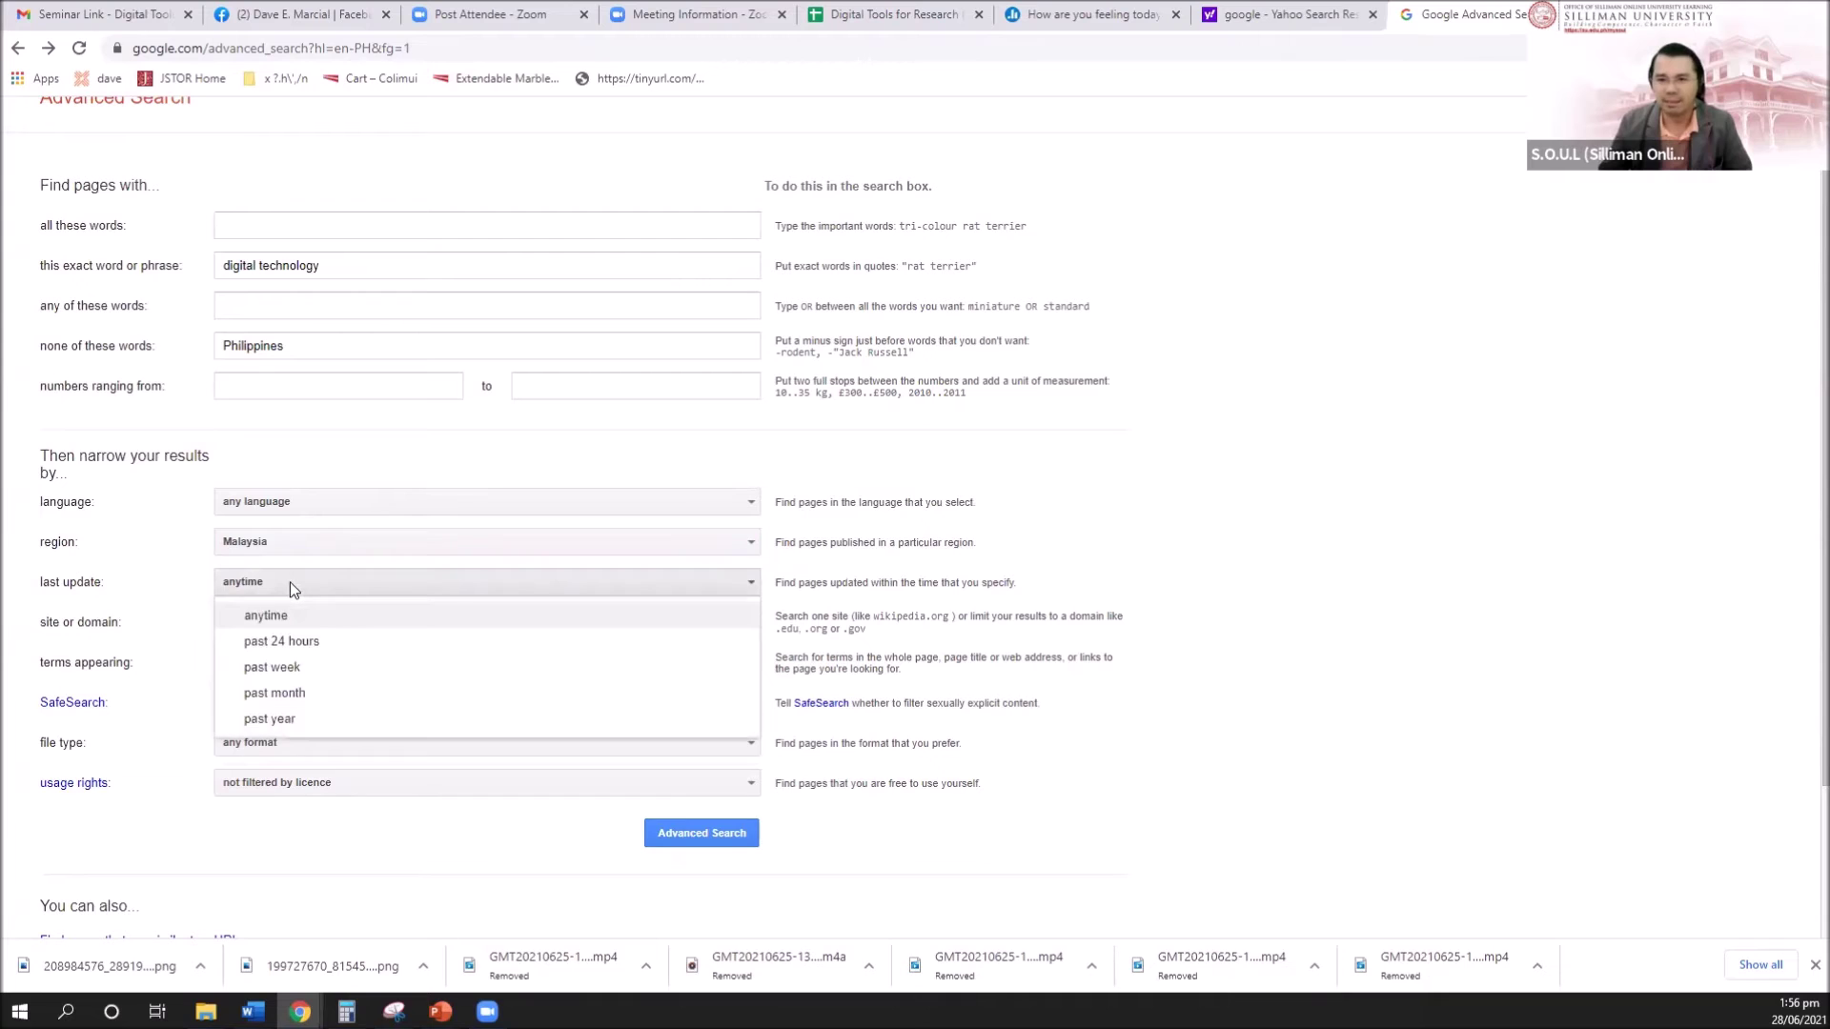
left_click(292, 721)
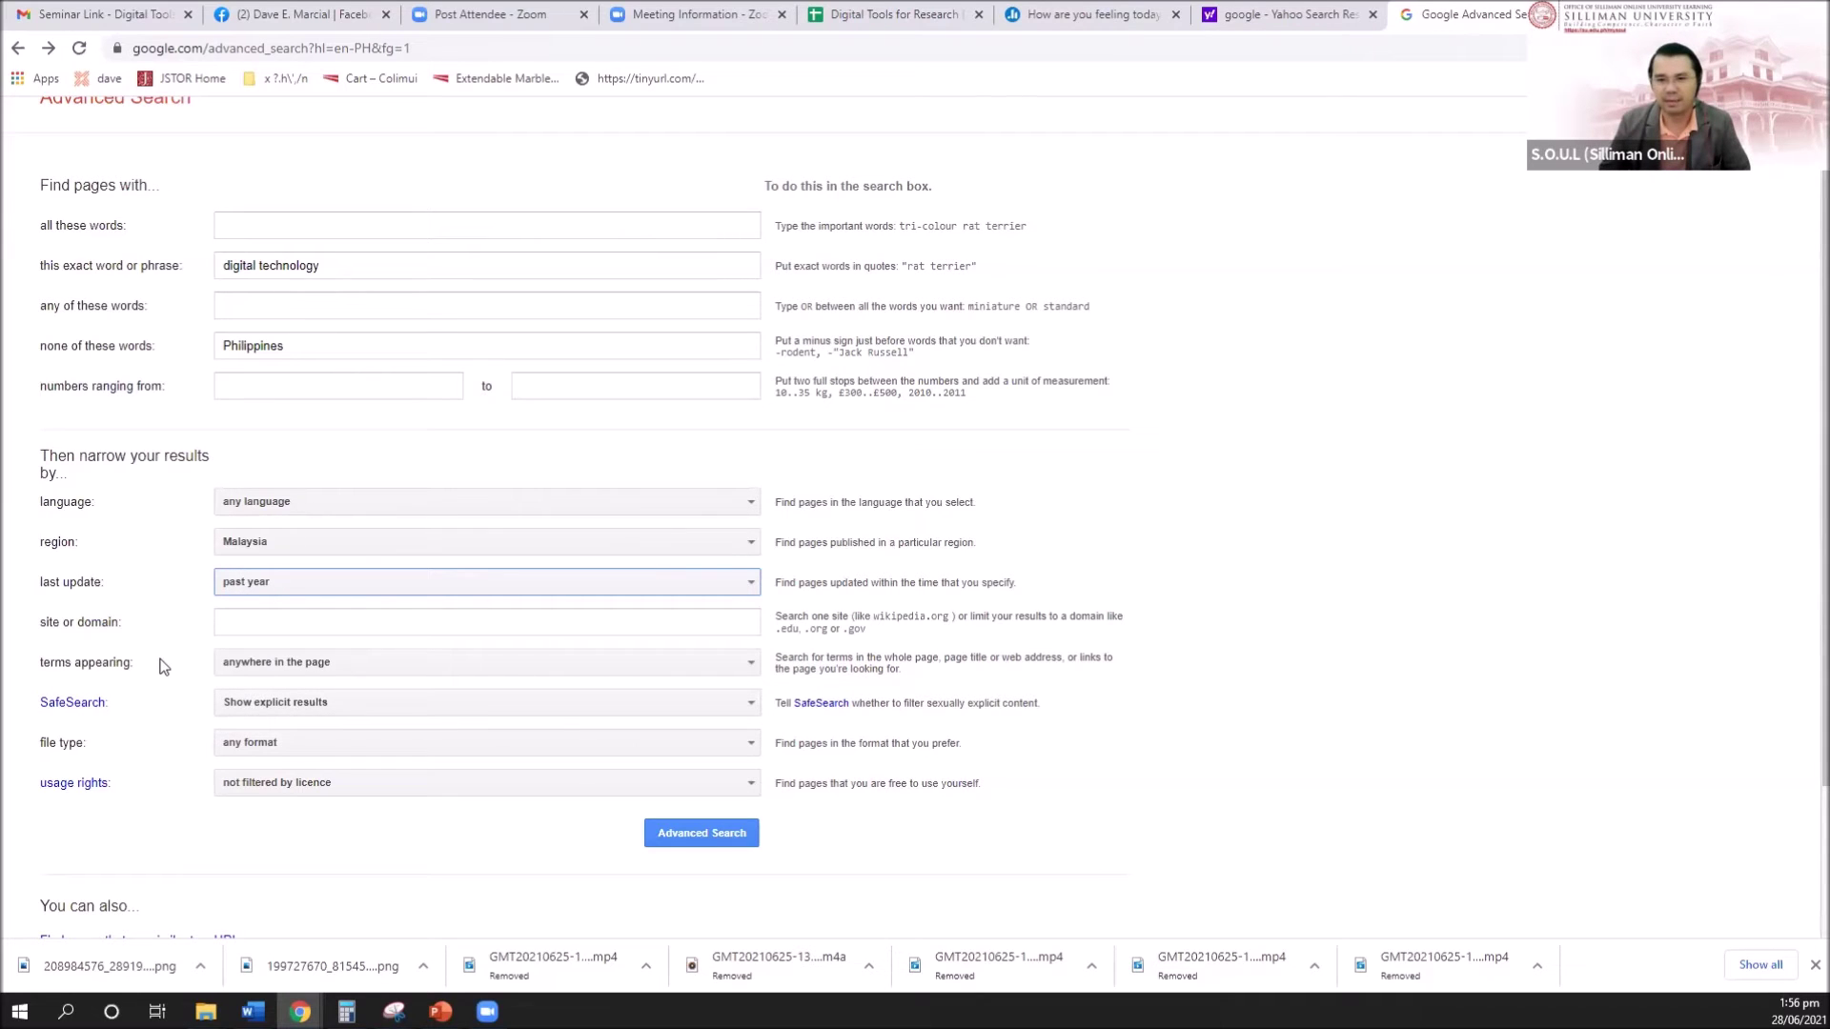
left_click(286, 748)
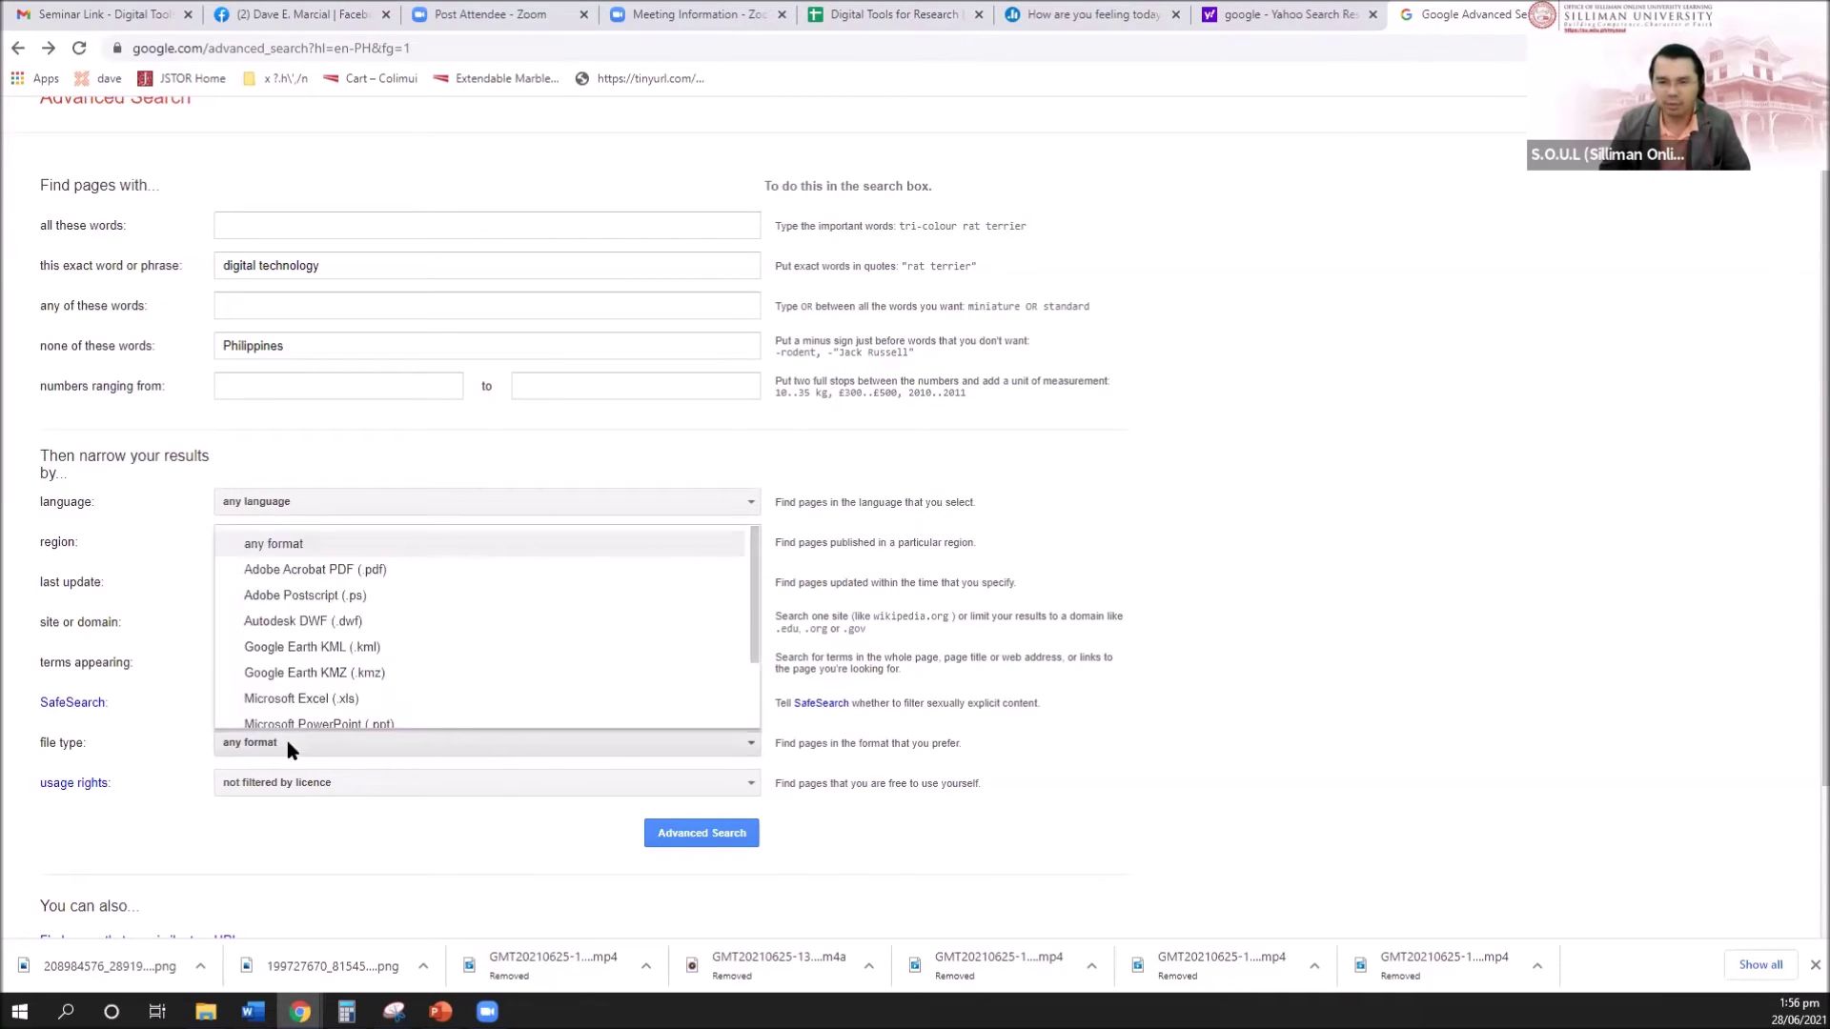
left_click(345, 566)
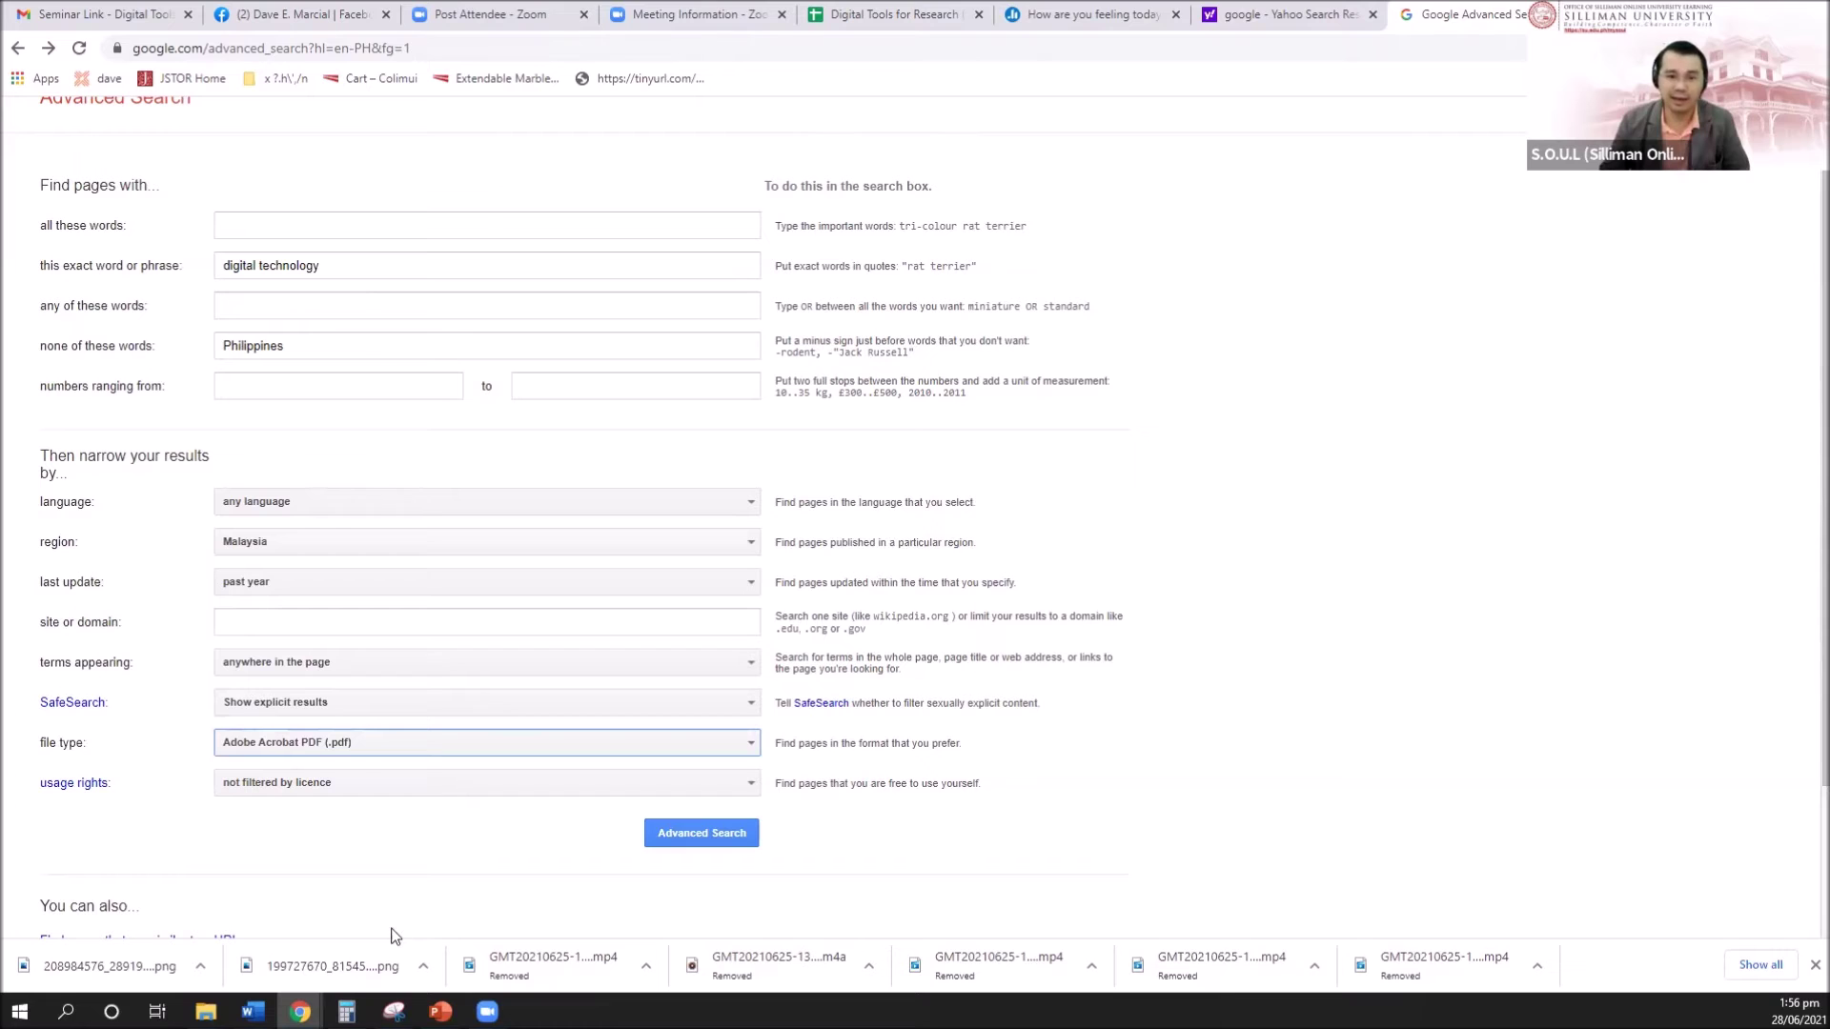
scroll(381, 877, "down", 2)
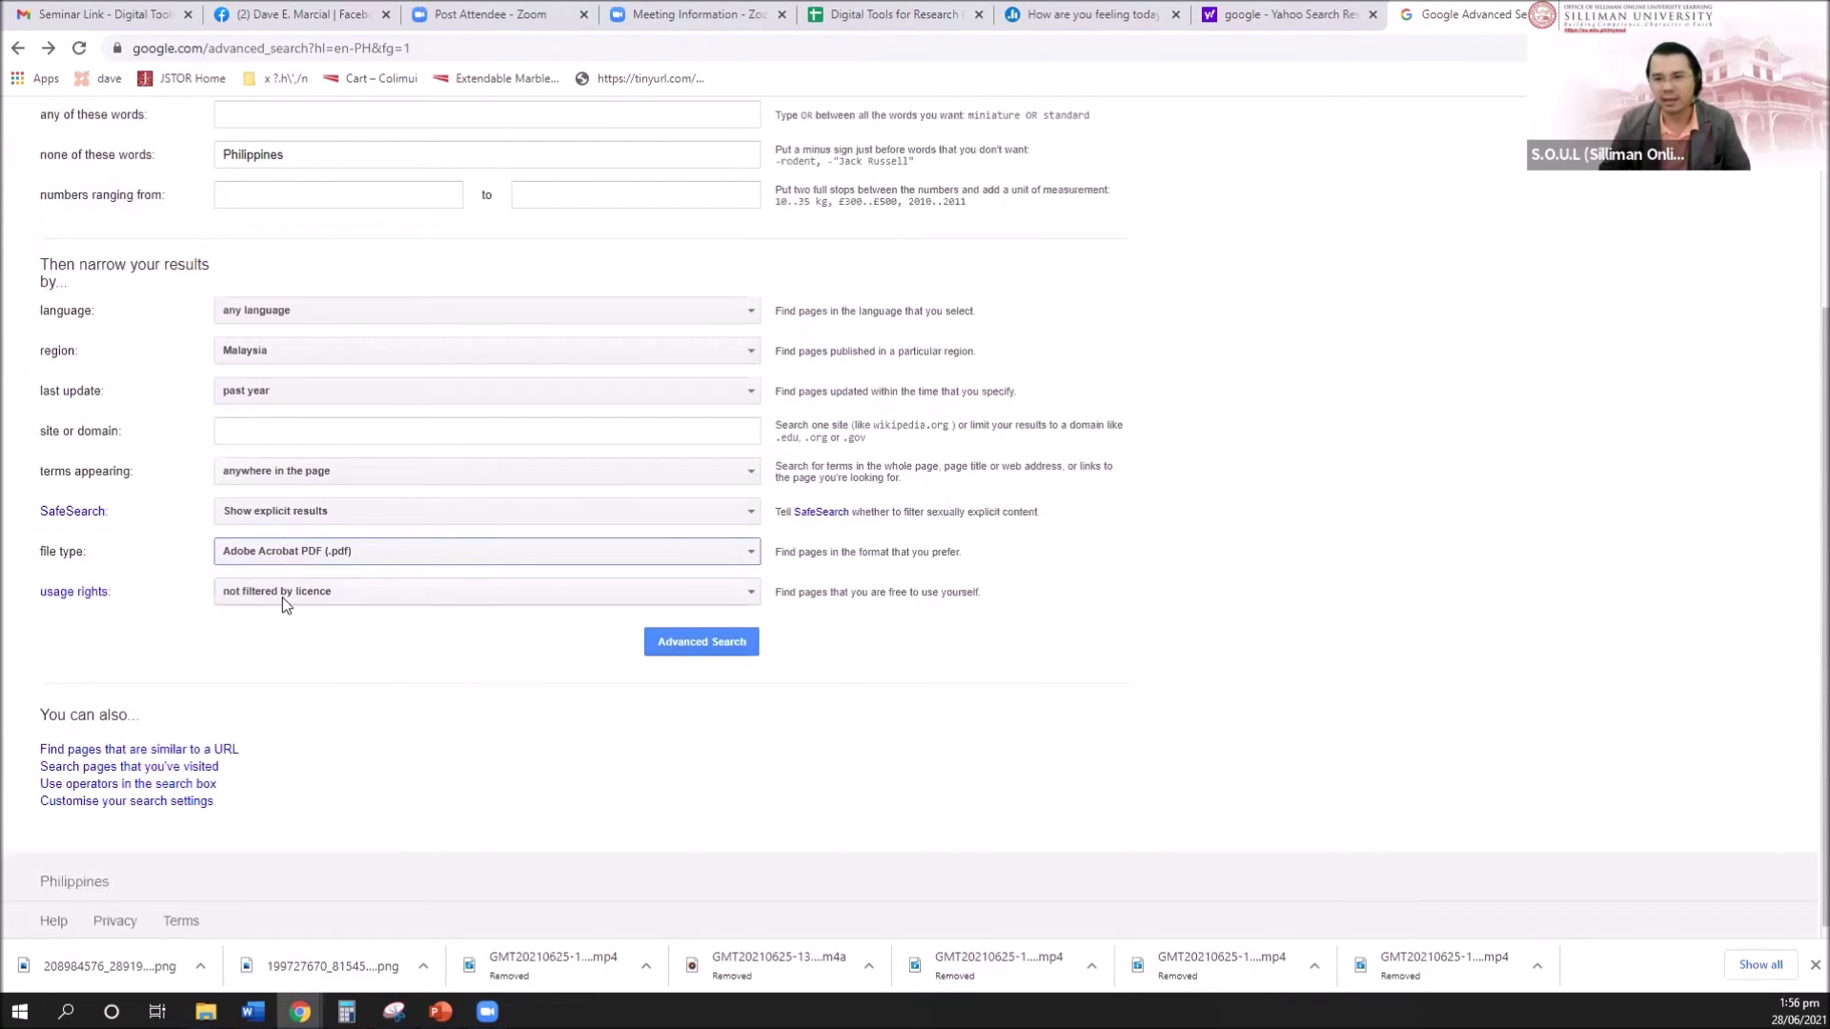
Set usage rights to free to use or share and run the advanced search
left_click(294, 594)
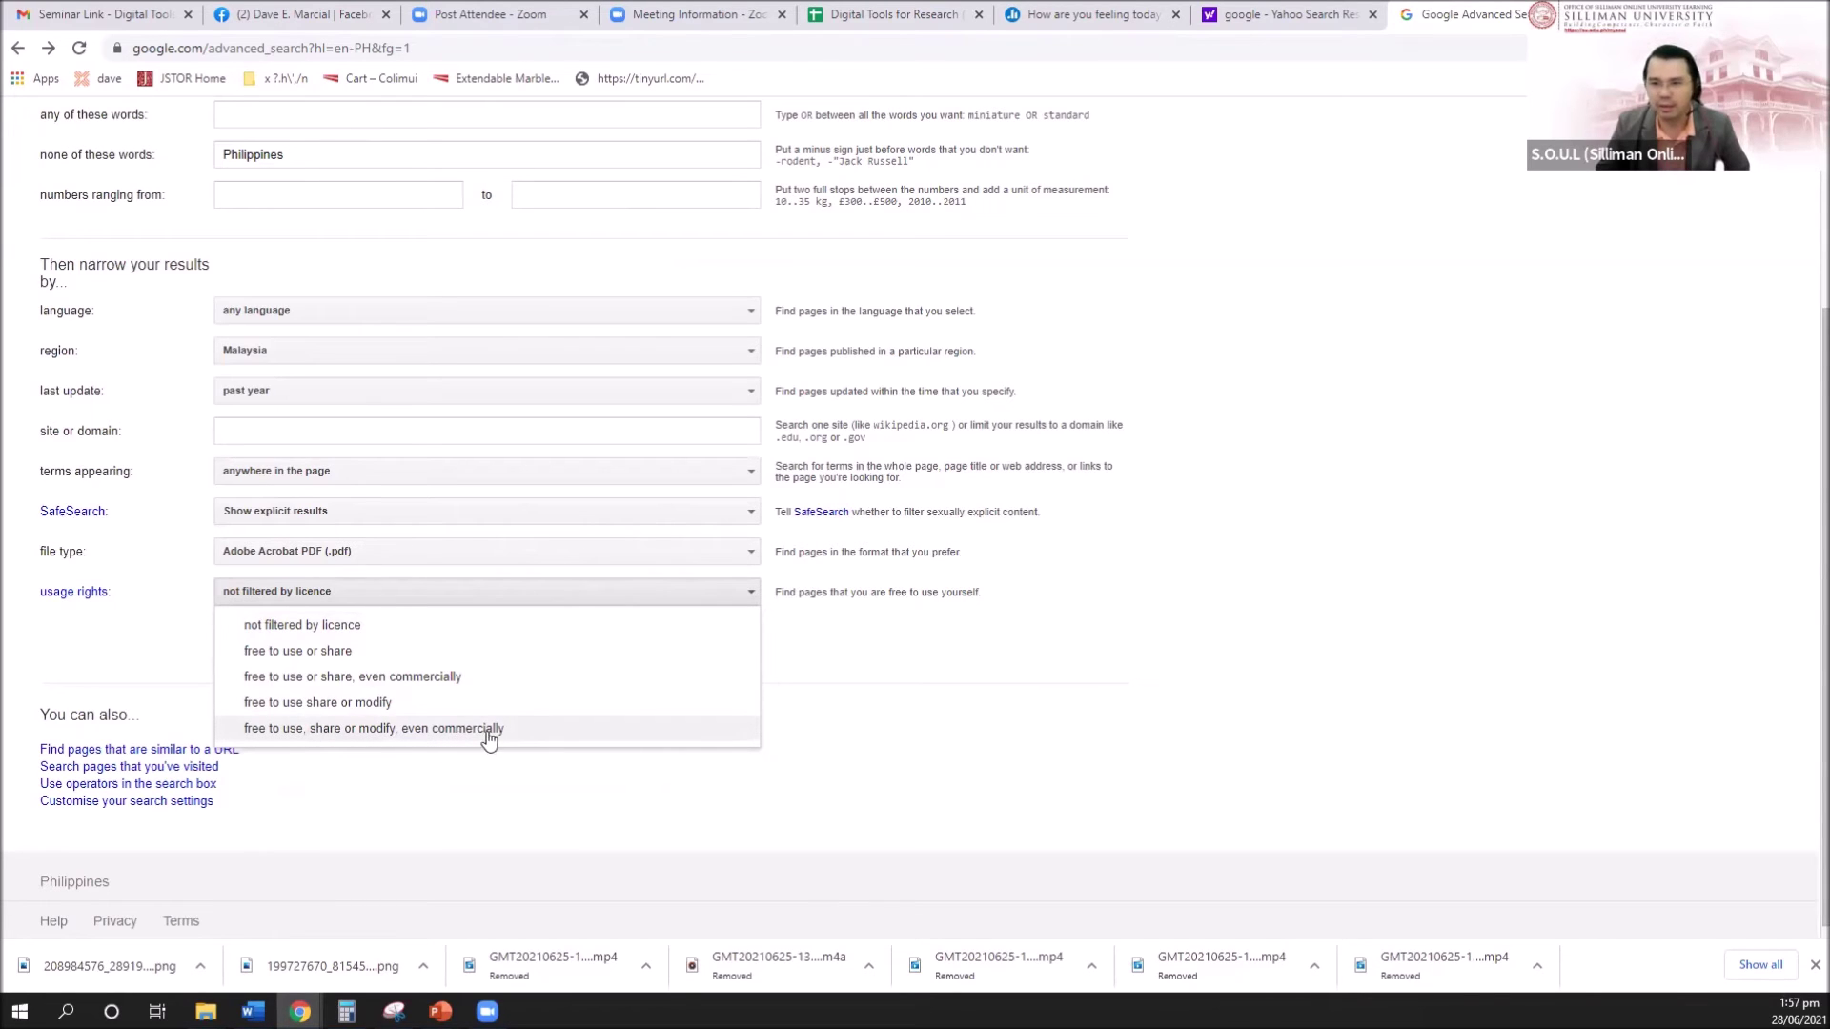
left_click(315, 651)
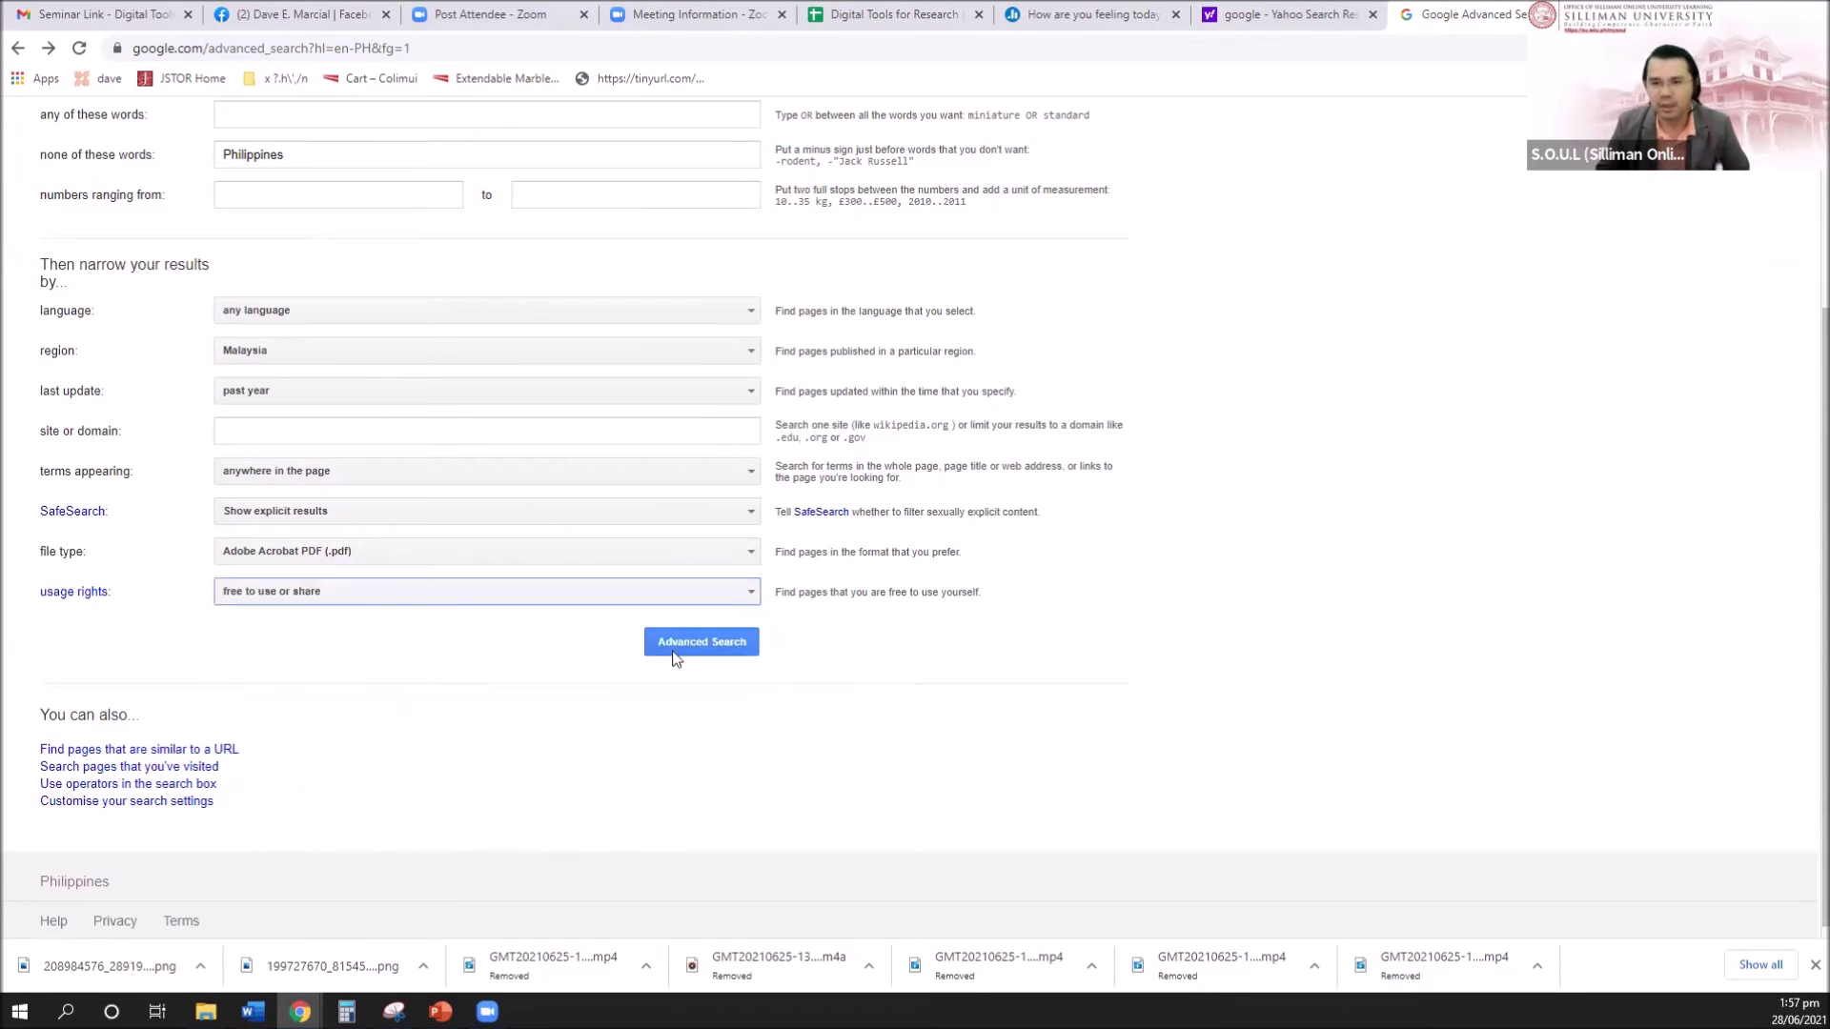
scroll(462, 865, "up", 2)
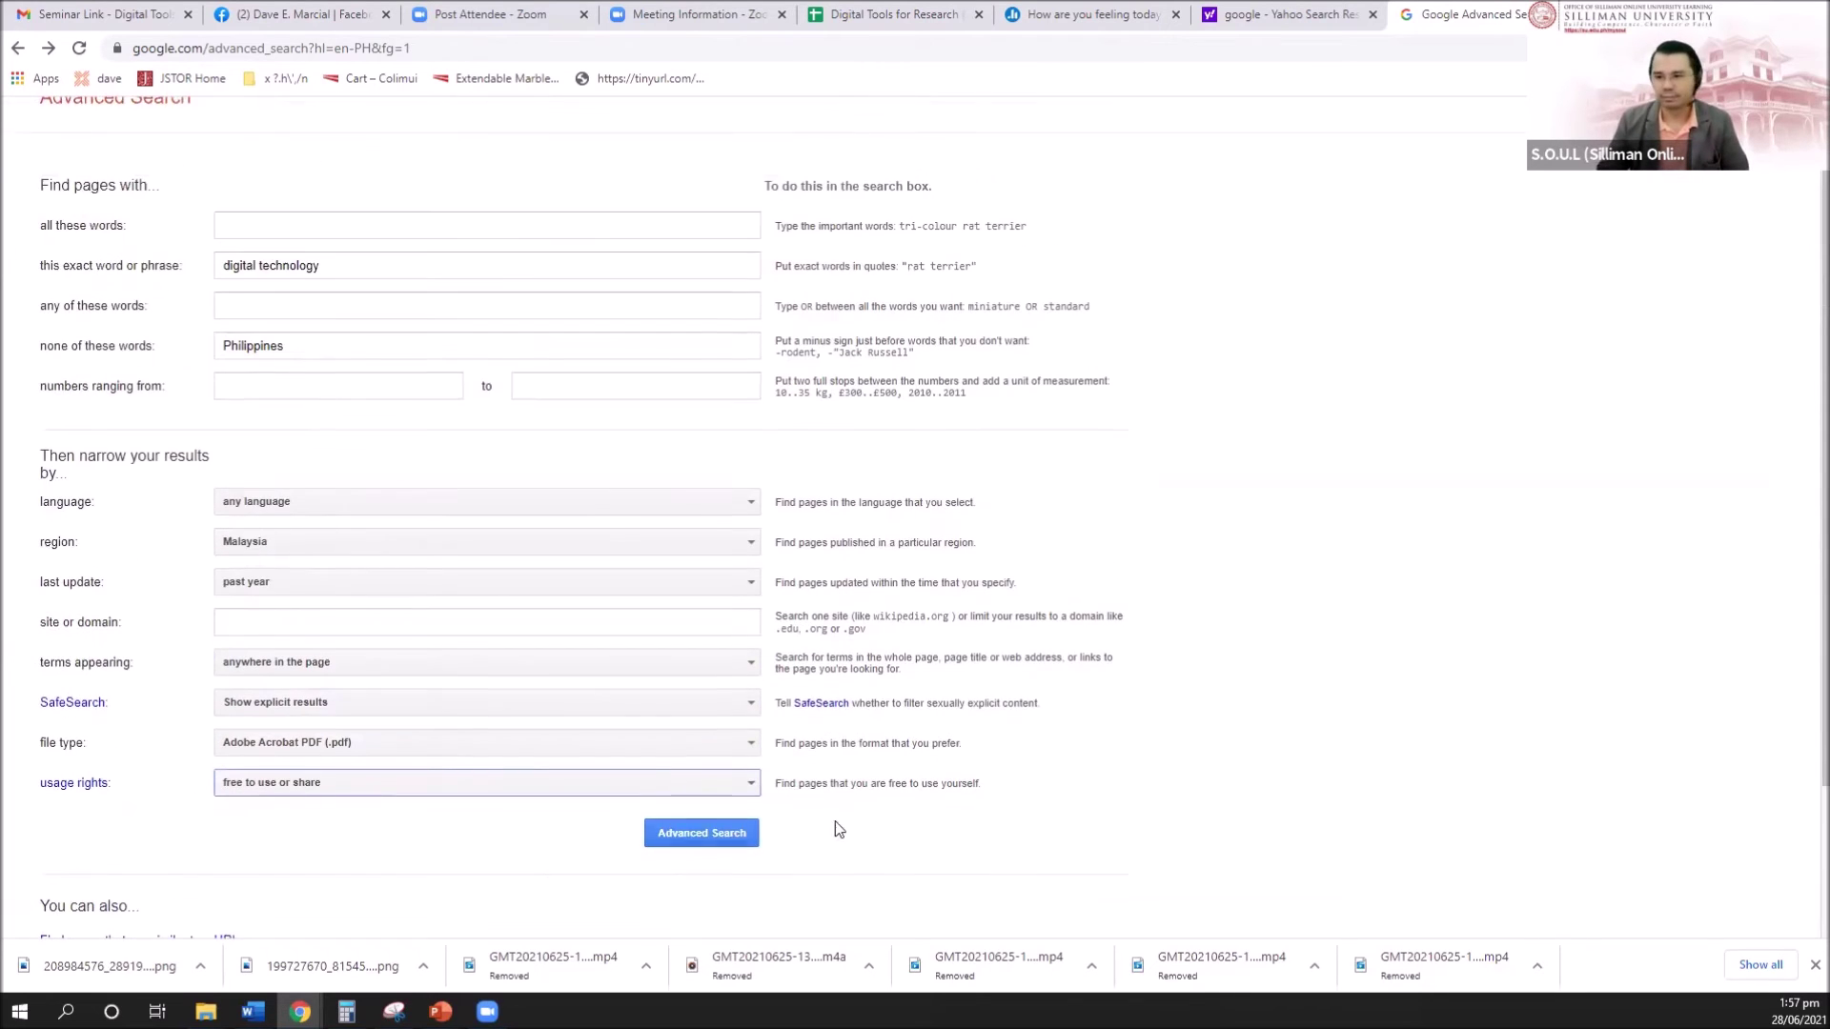
left_click(706, 836)
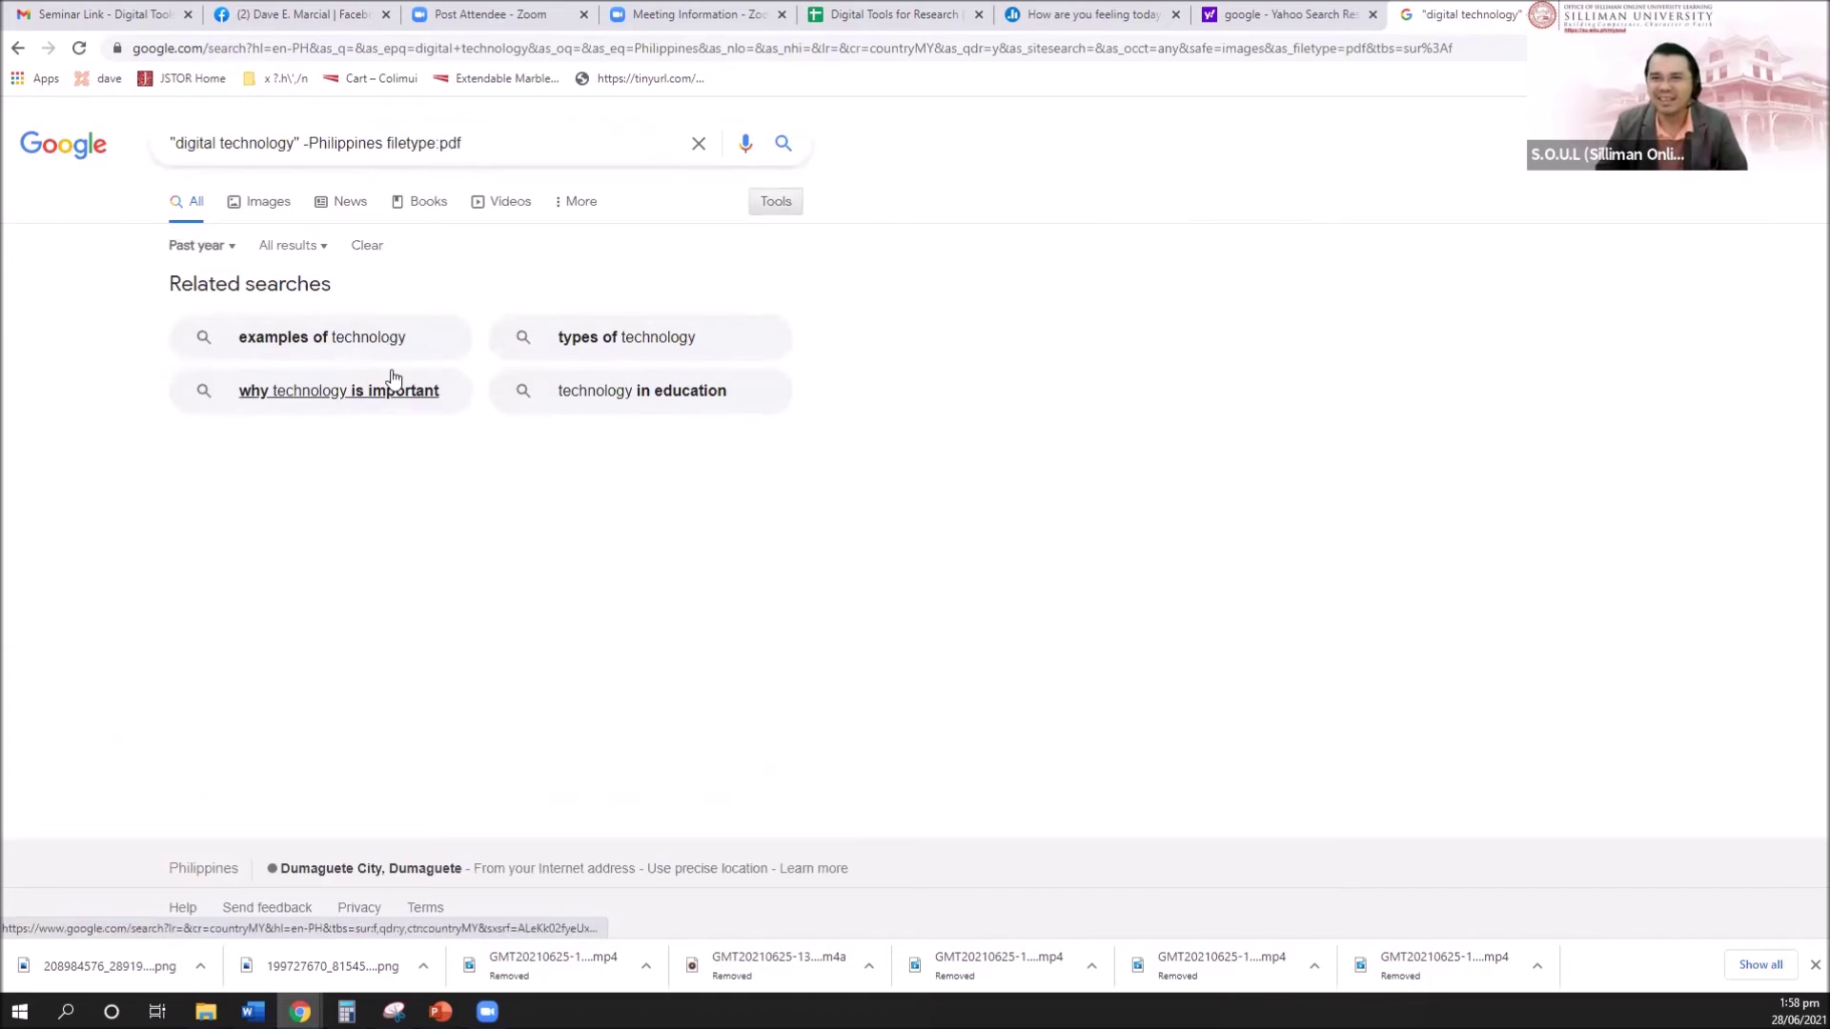
Go back to the form, rerun the search with usage rights unchanged, then return to the form
left_click(17, 48)
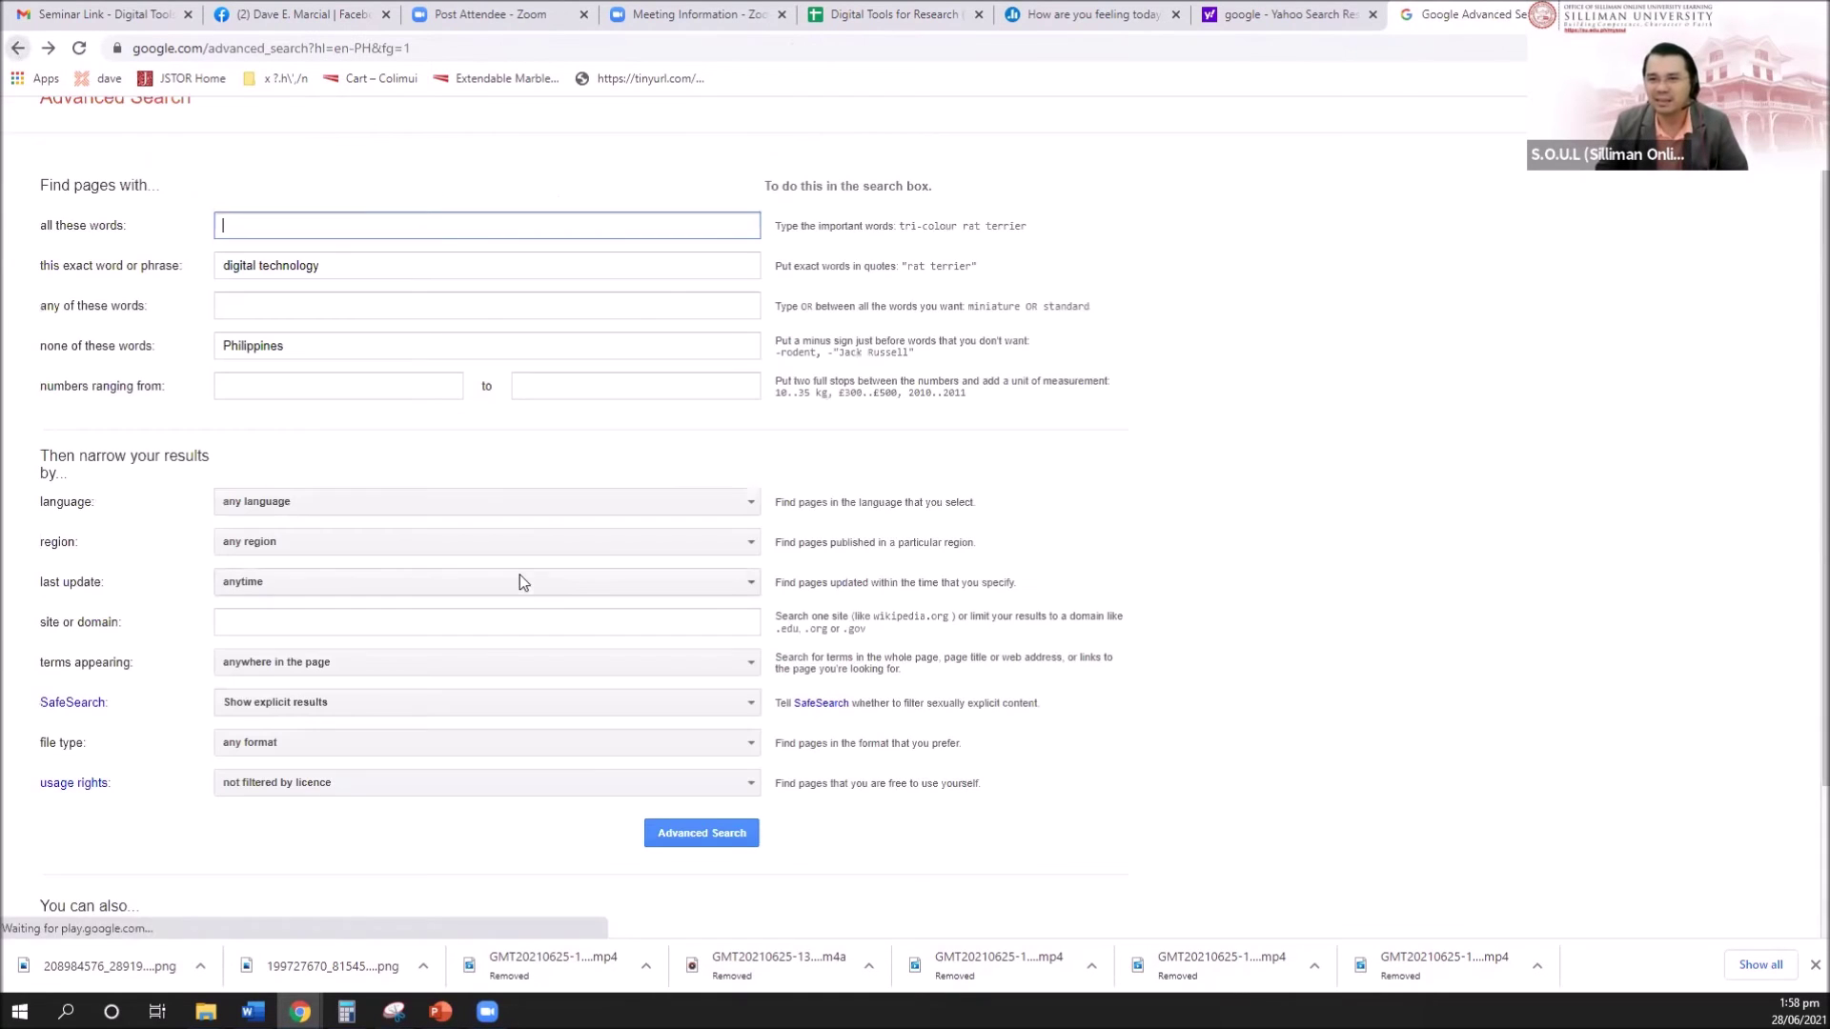
scroll(315, 548, "up", 1)
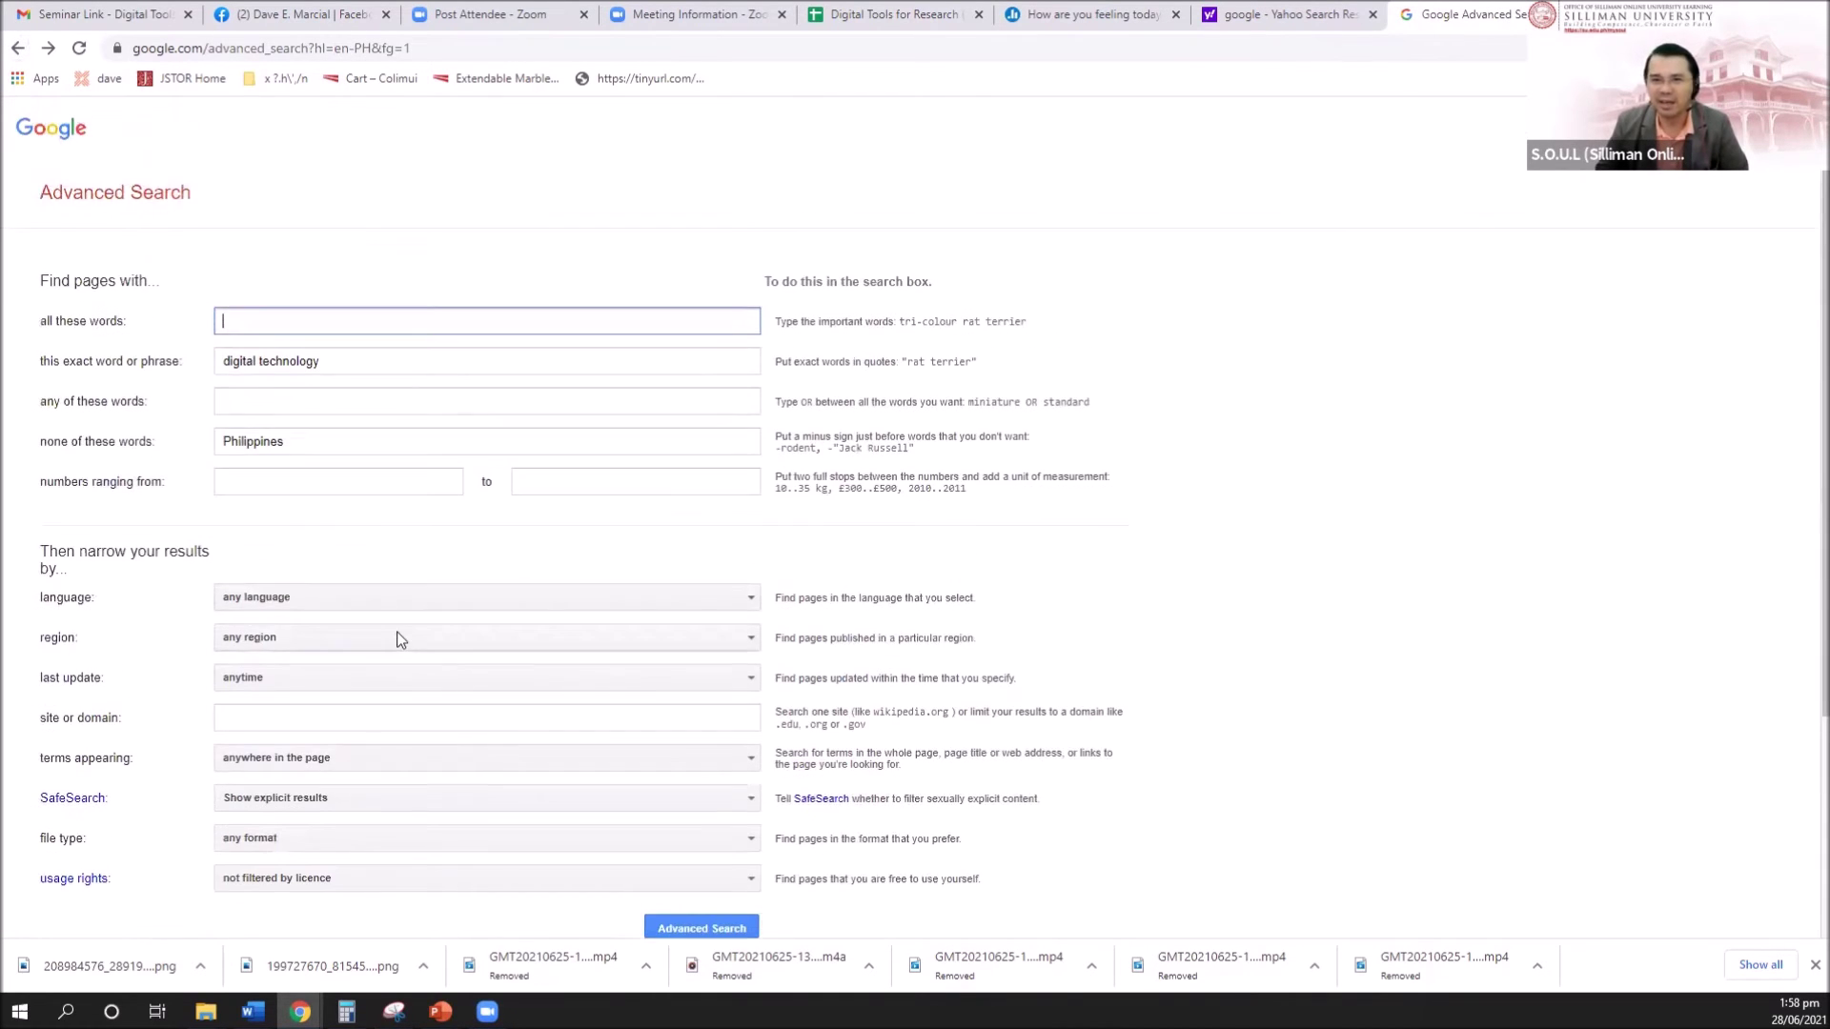
scroll(399, 639, "down", 1)
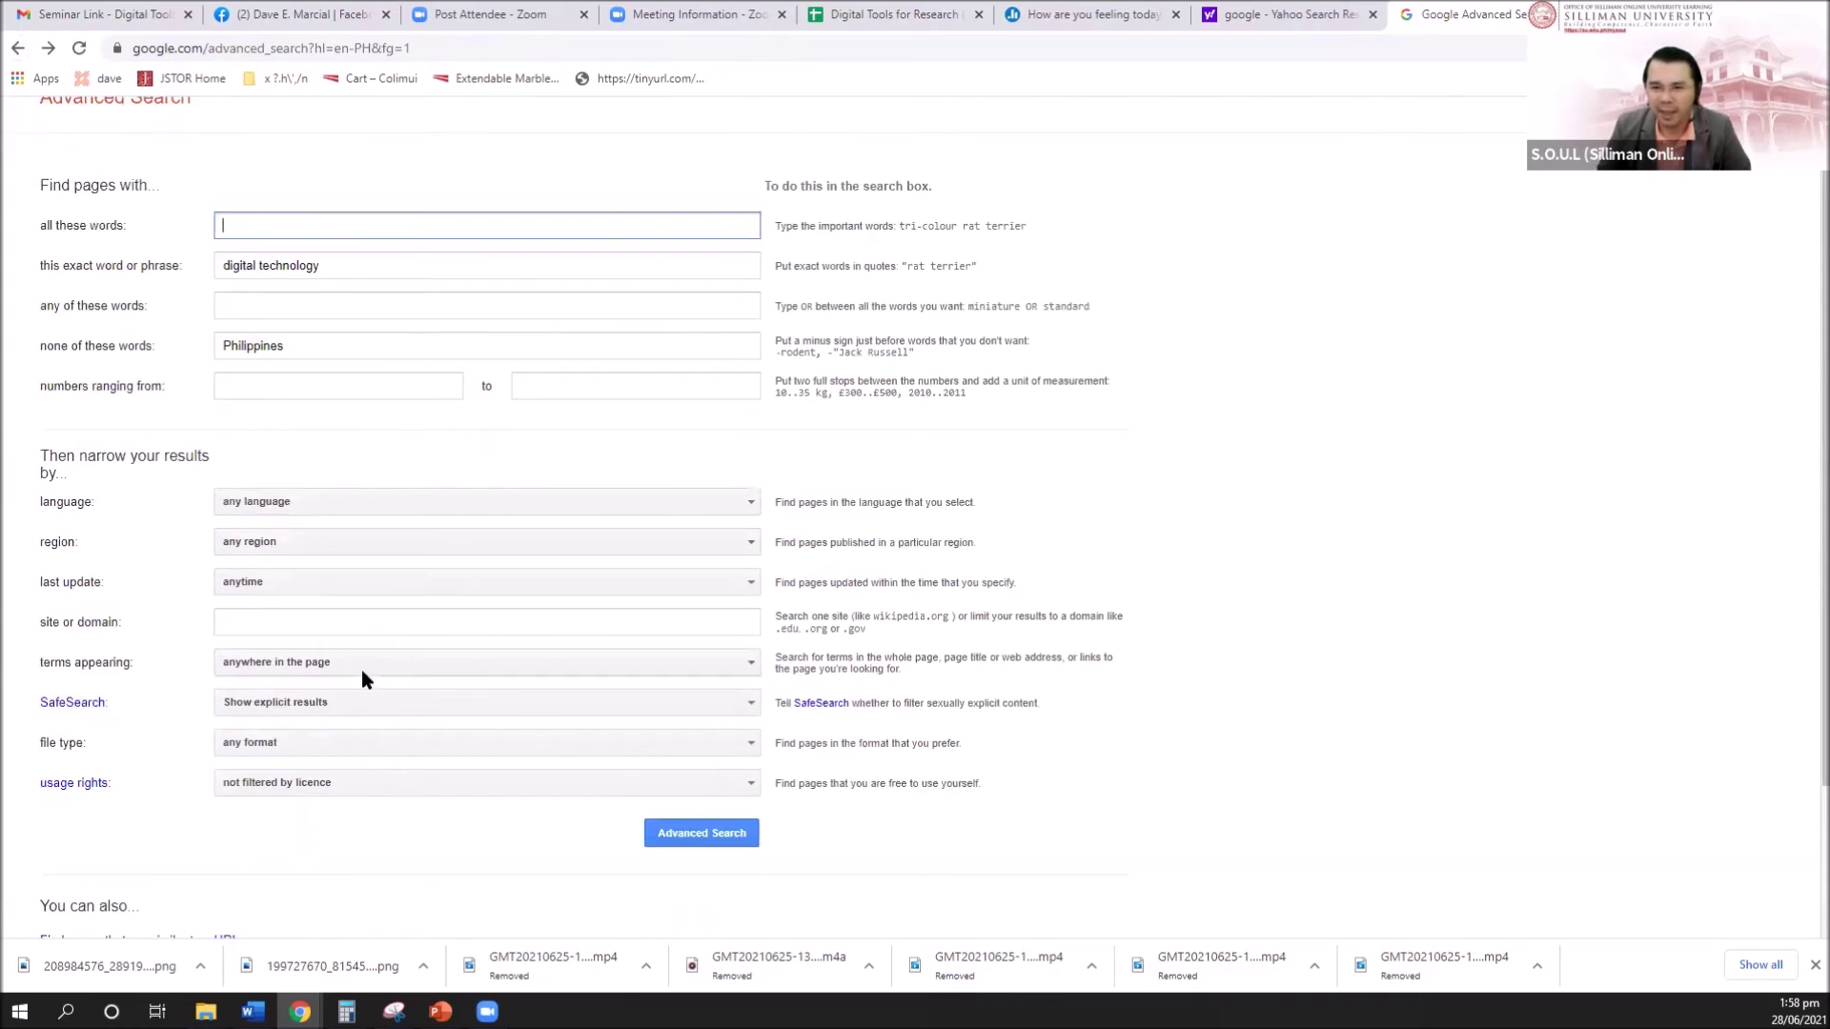
left_click(300, 784)
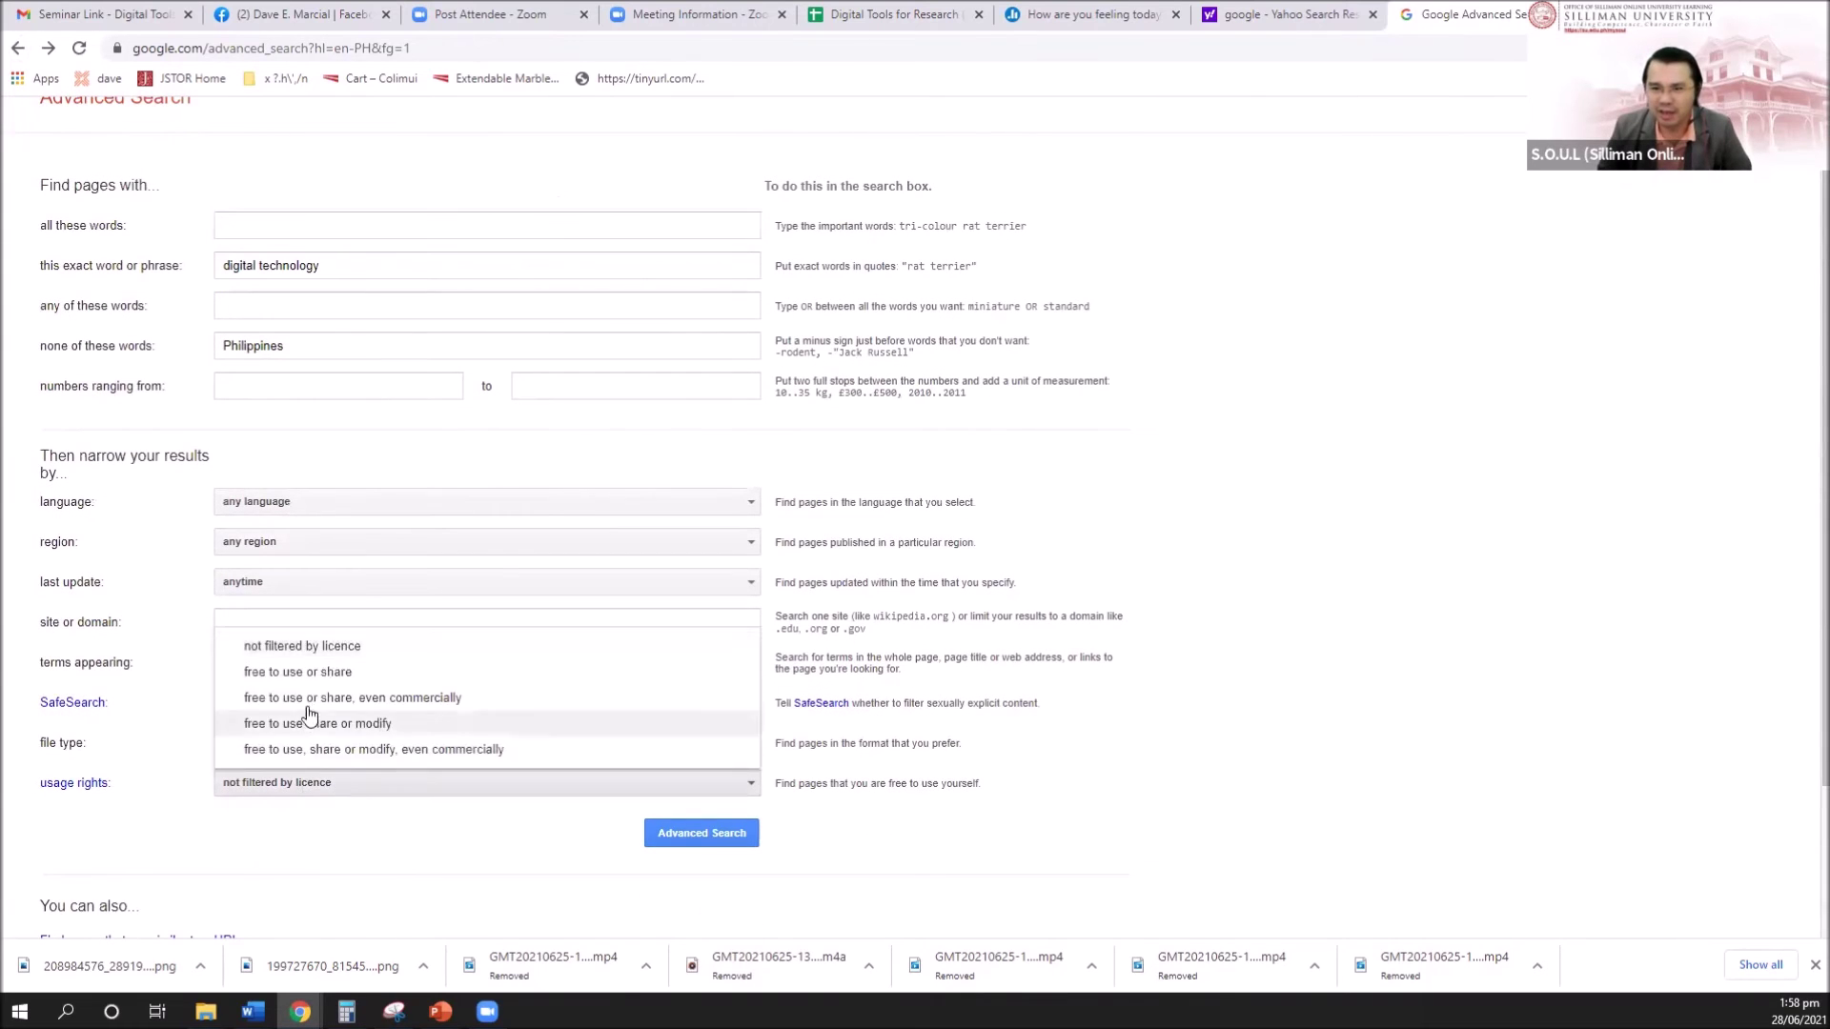
left_click(313, 645)
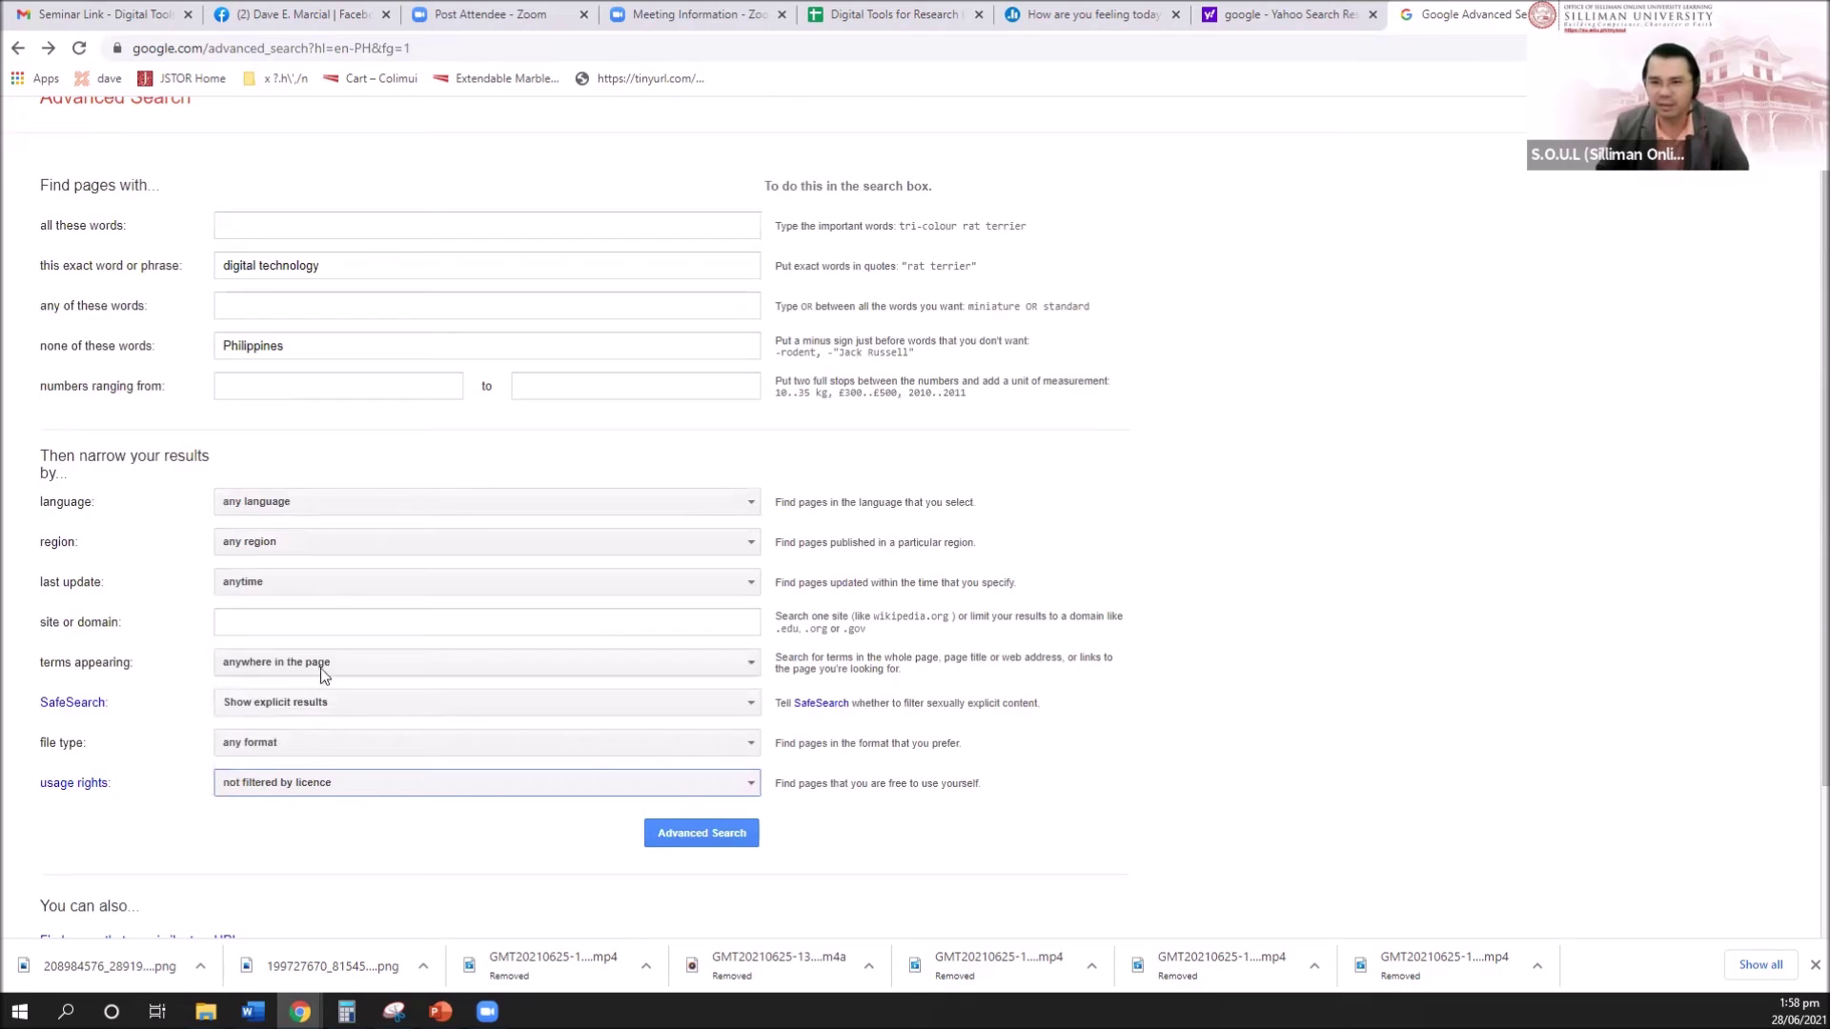
left_click(658, 833)
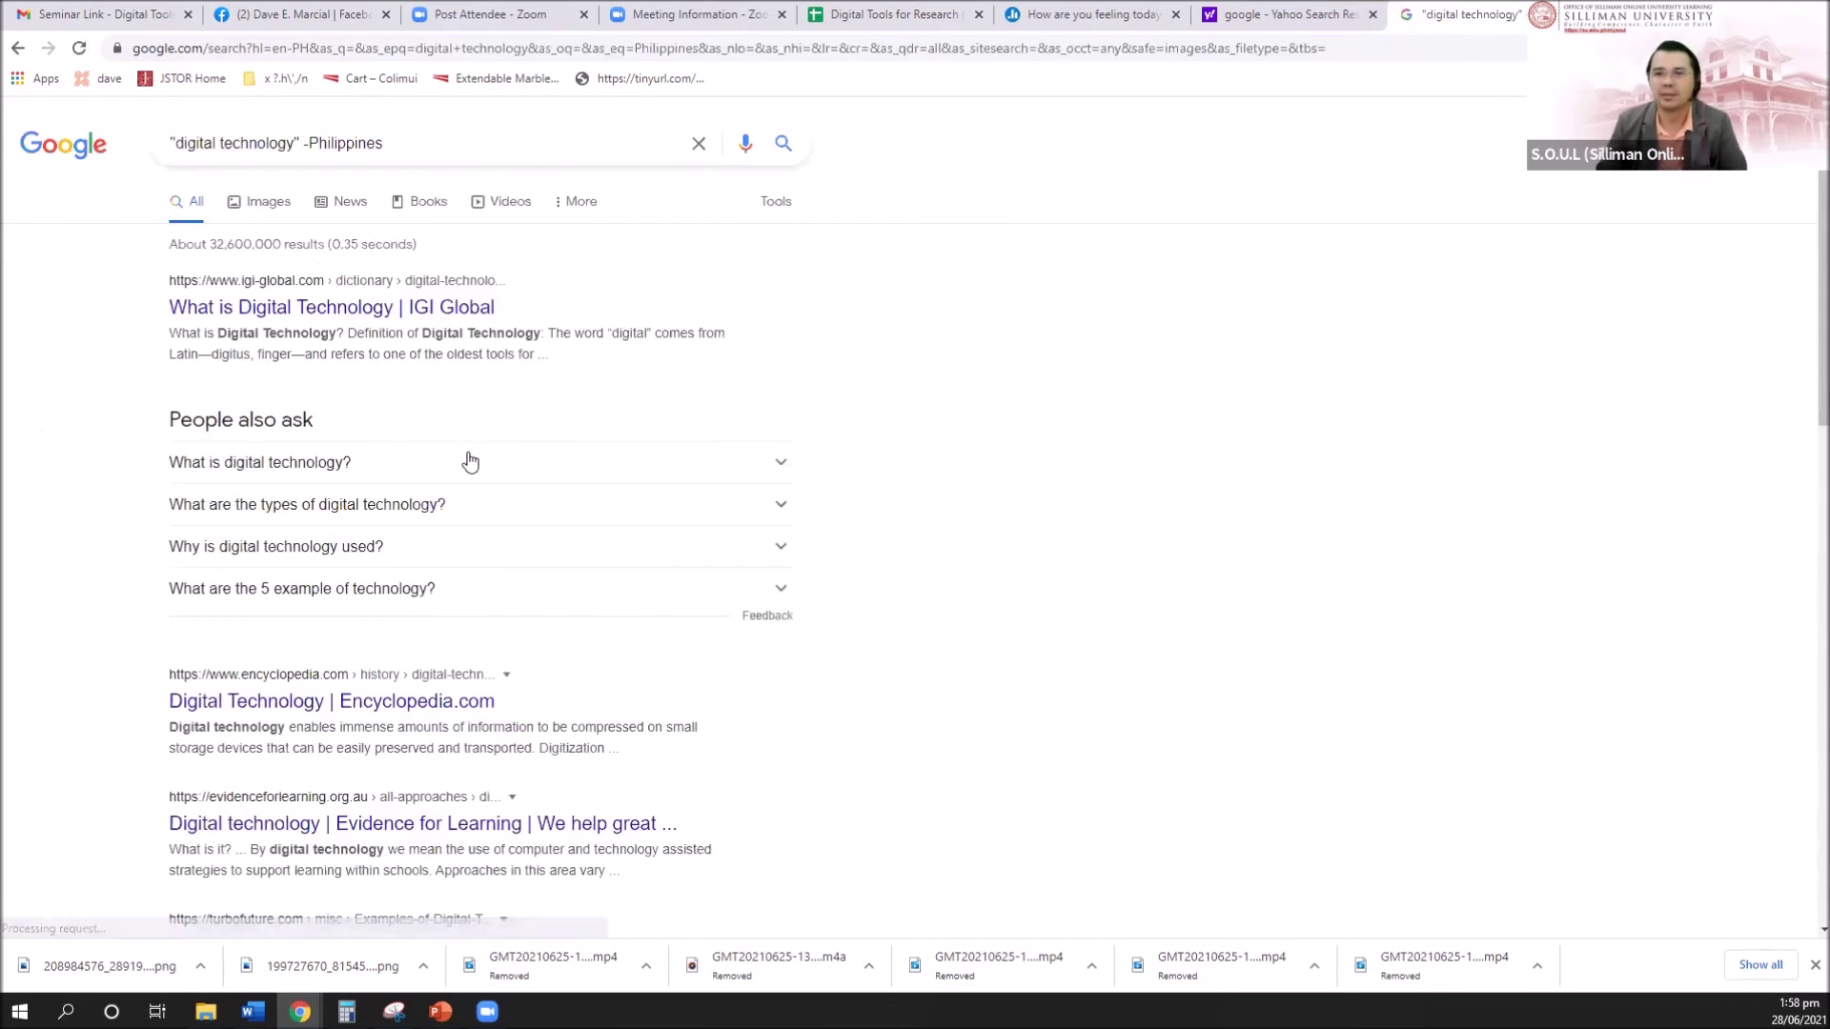
key("alt+Left")
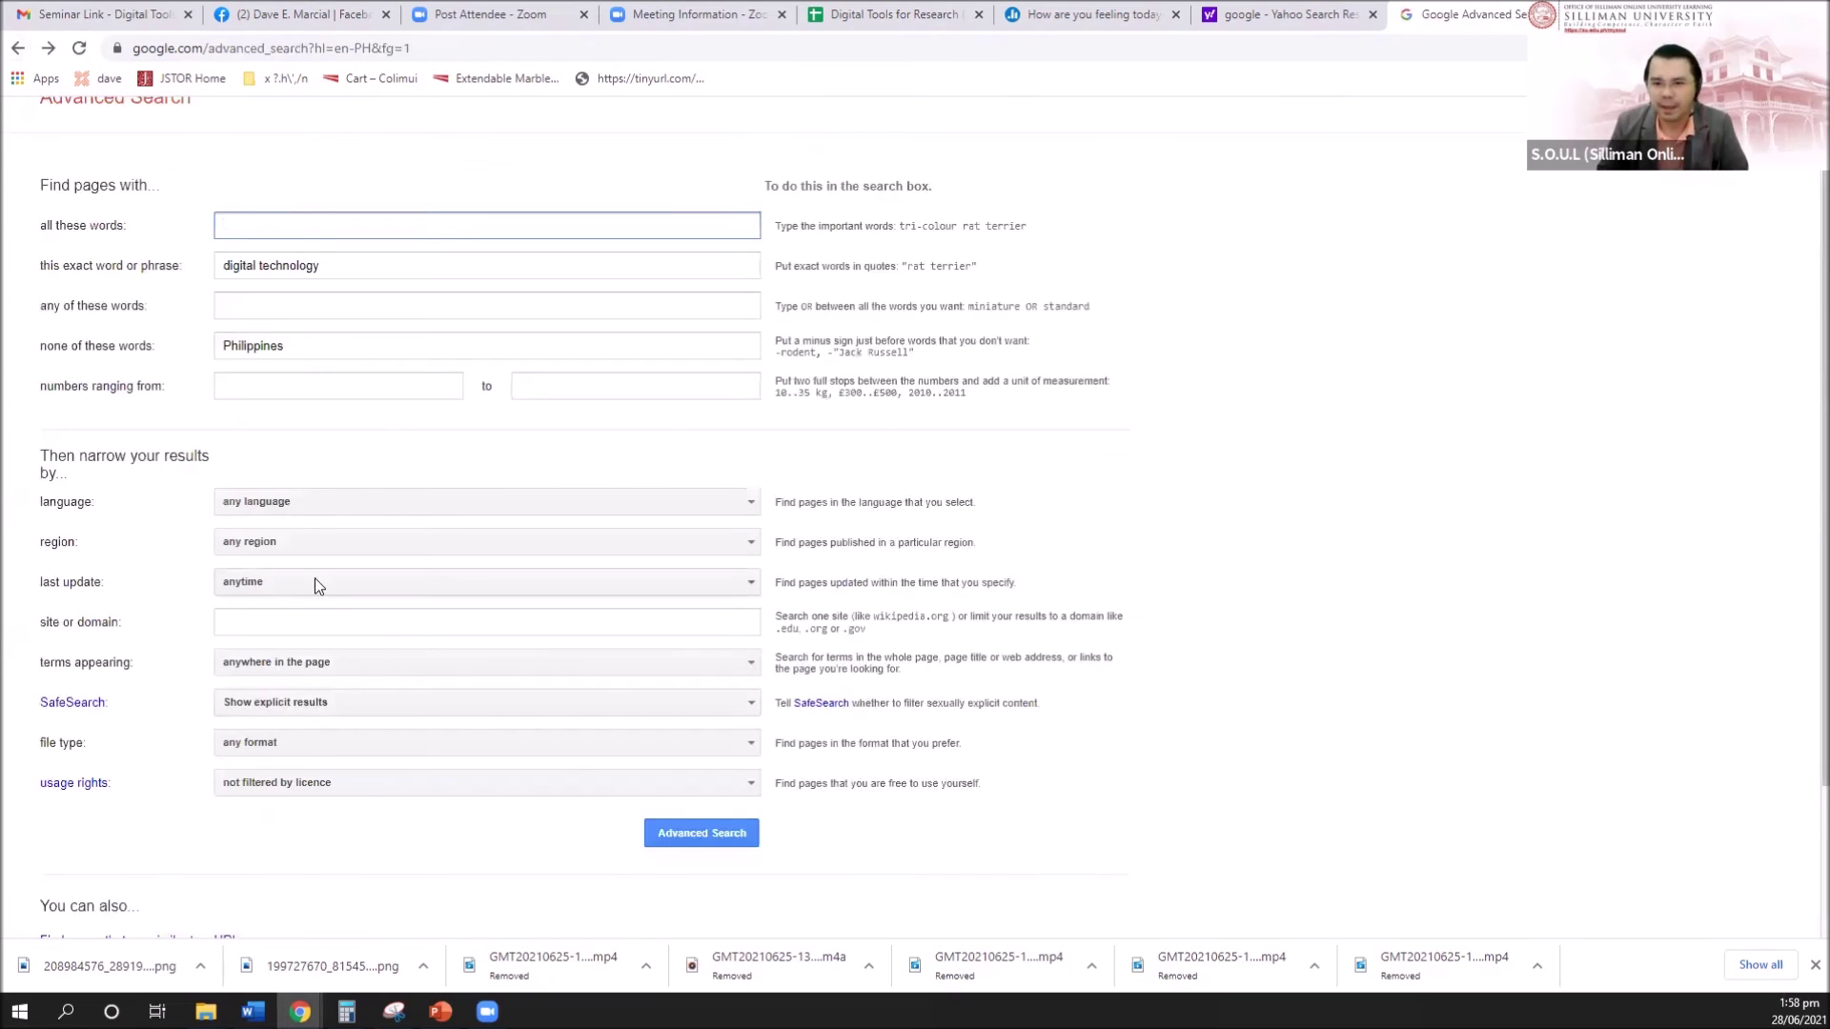
Keep last update at anytime and pick Malaysia from the region list
left_click(316, 582)
left_click(283, 620)
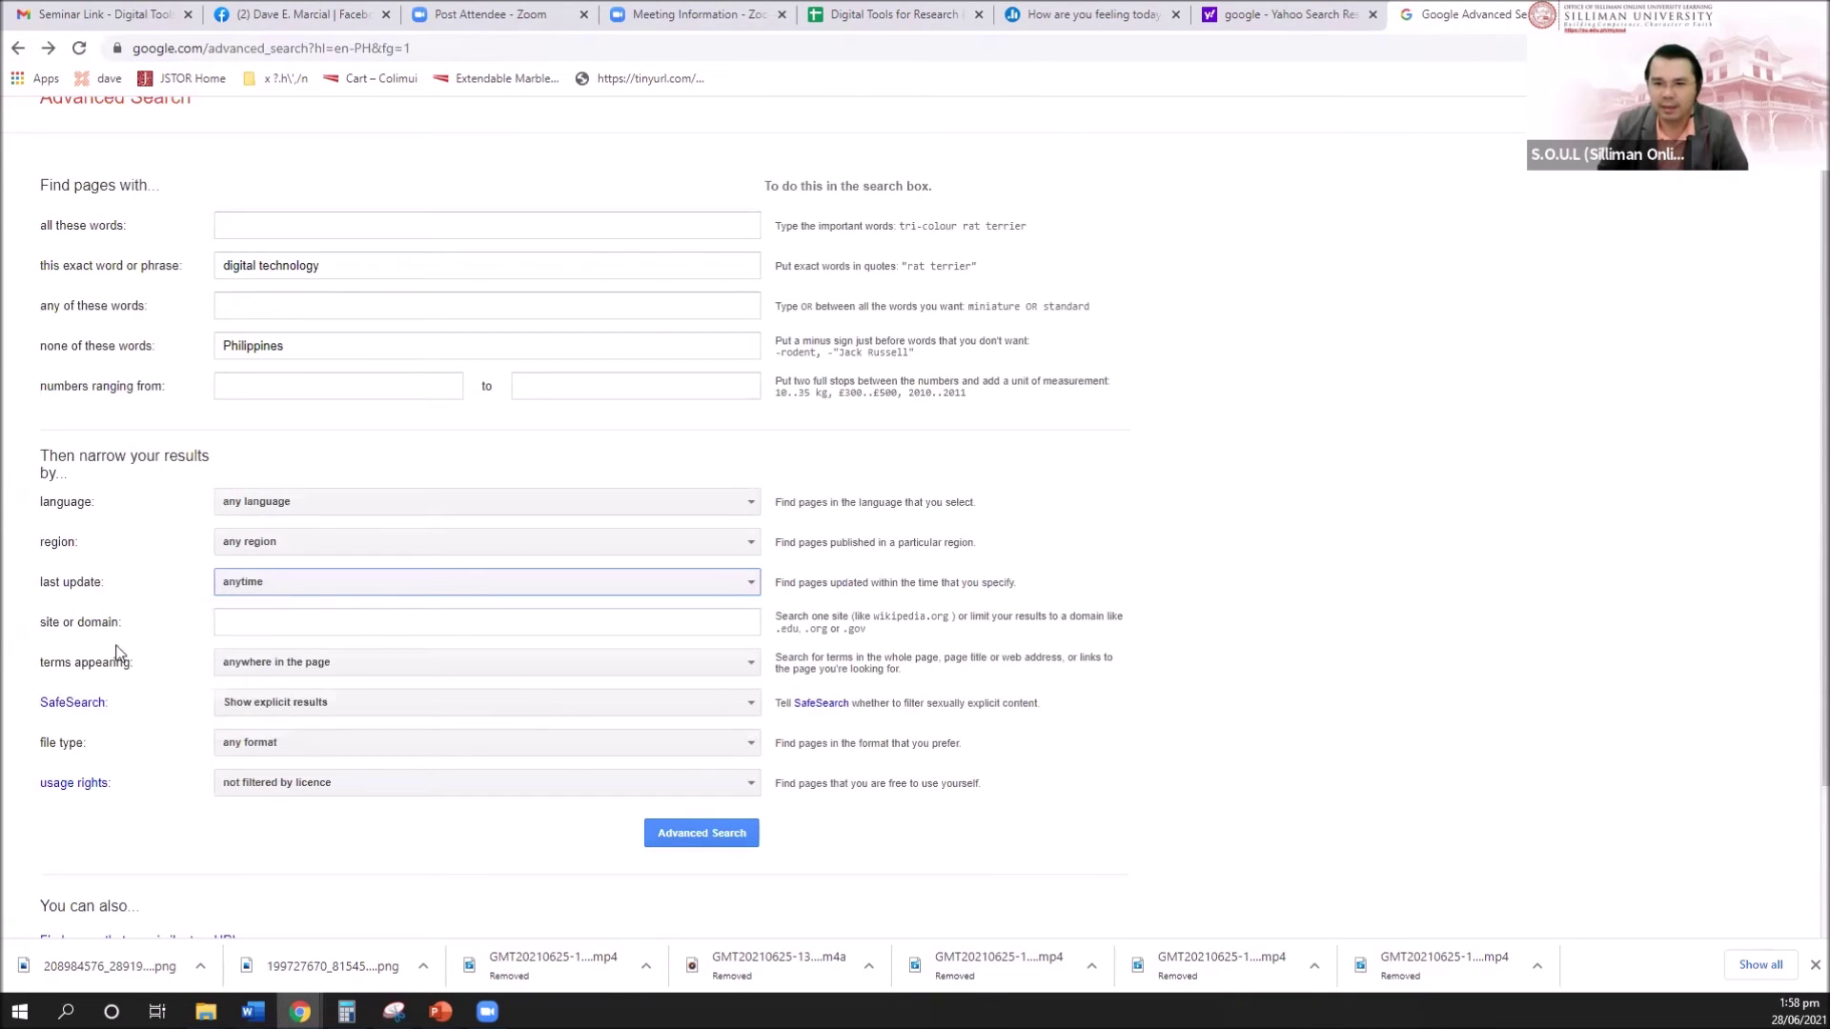
left_click(266, 542)
scroll(348, 705, "down", 4)
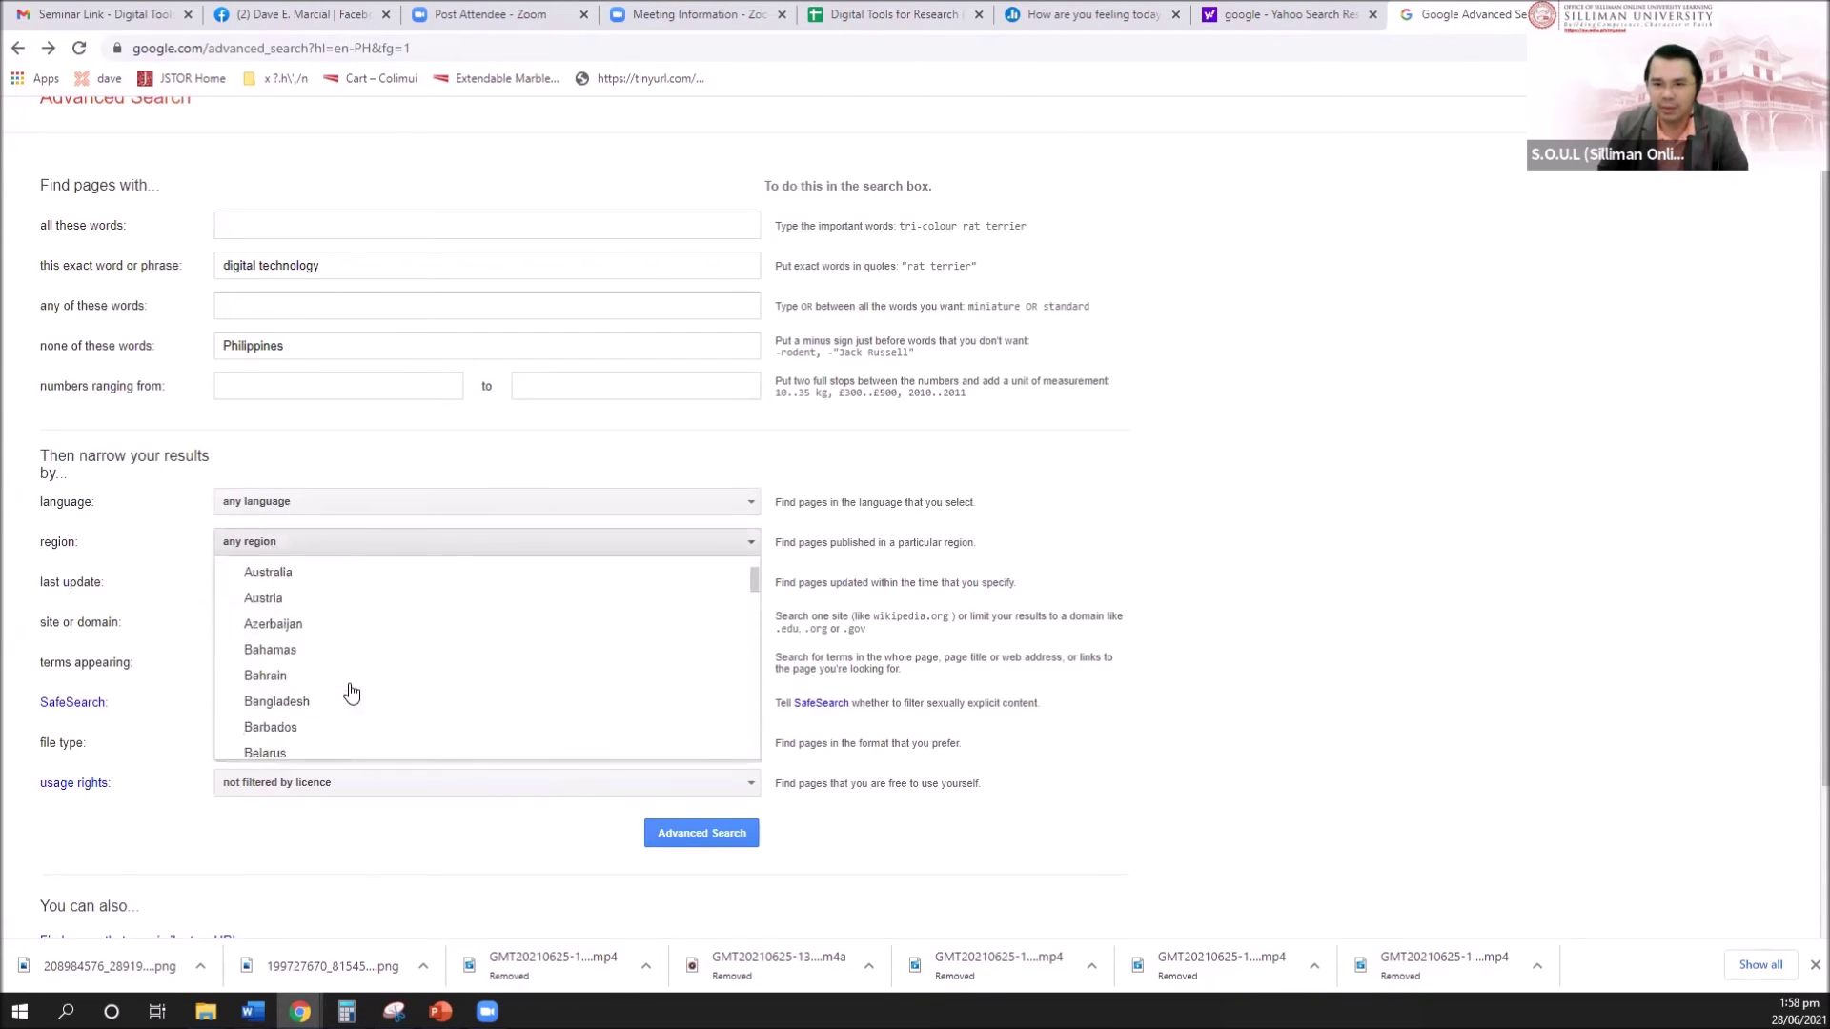
scroll(387, 675, "down", 4)
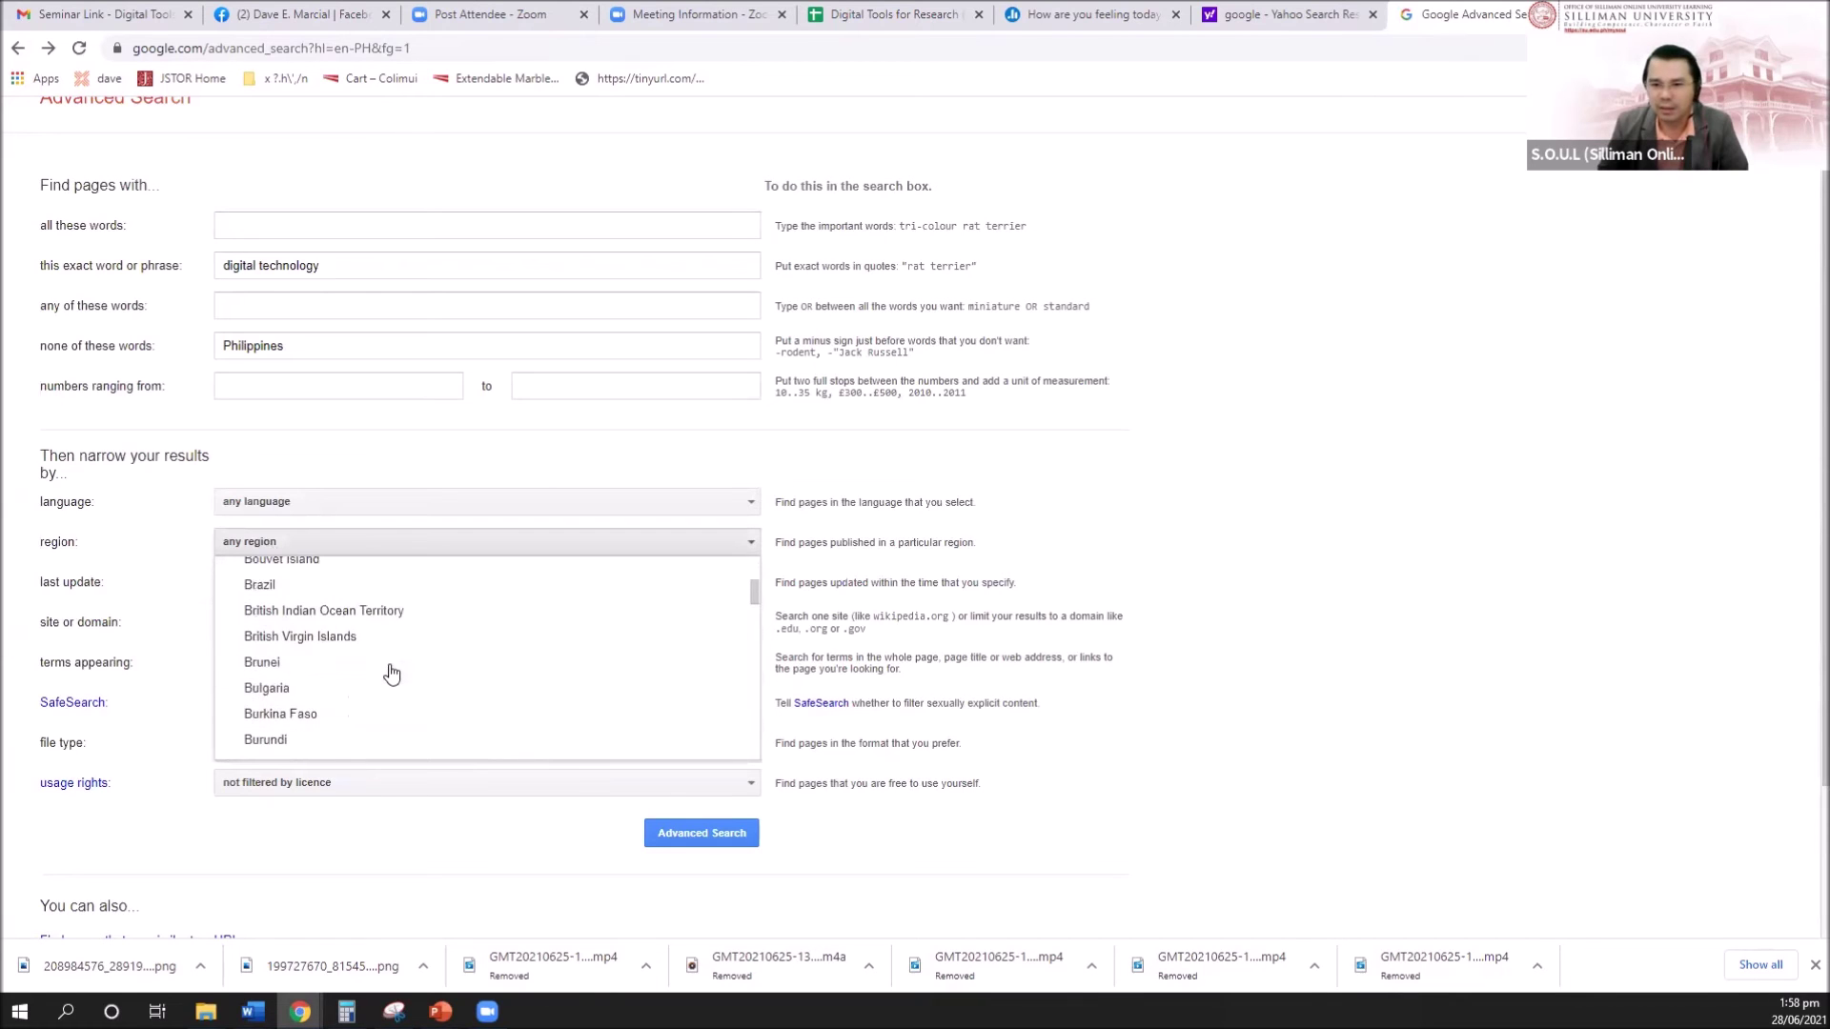
scroll(381, 682, "down", 4)
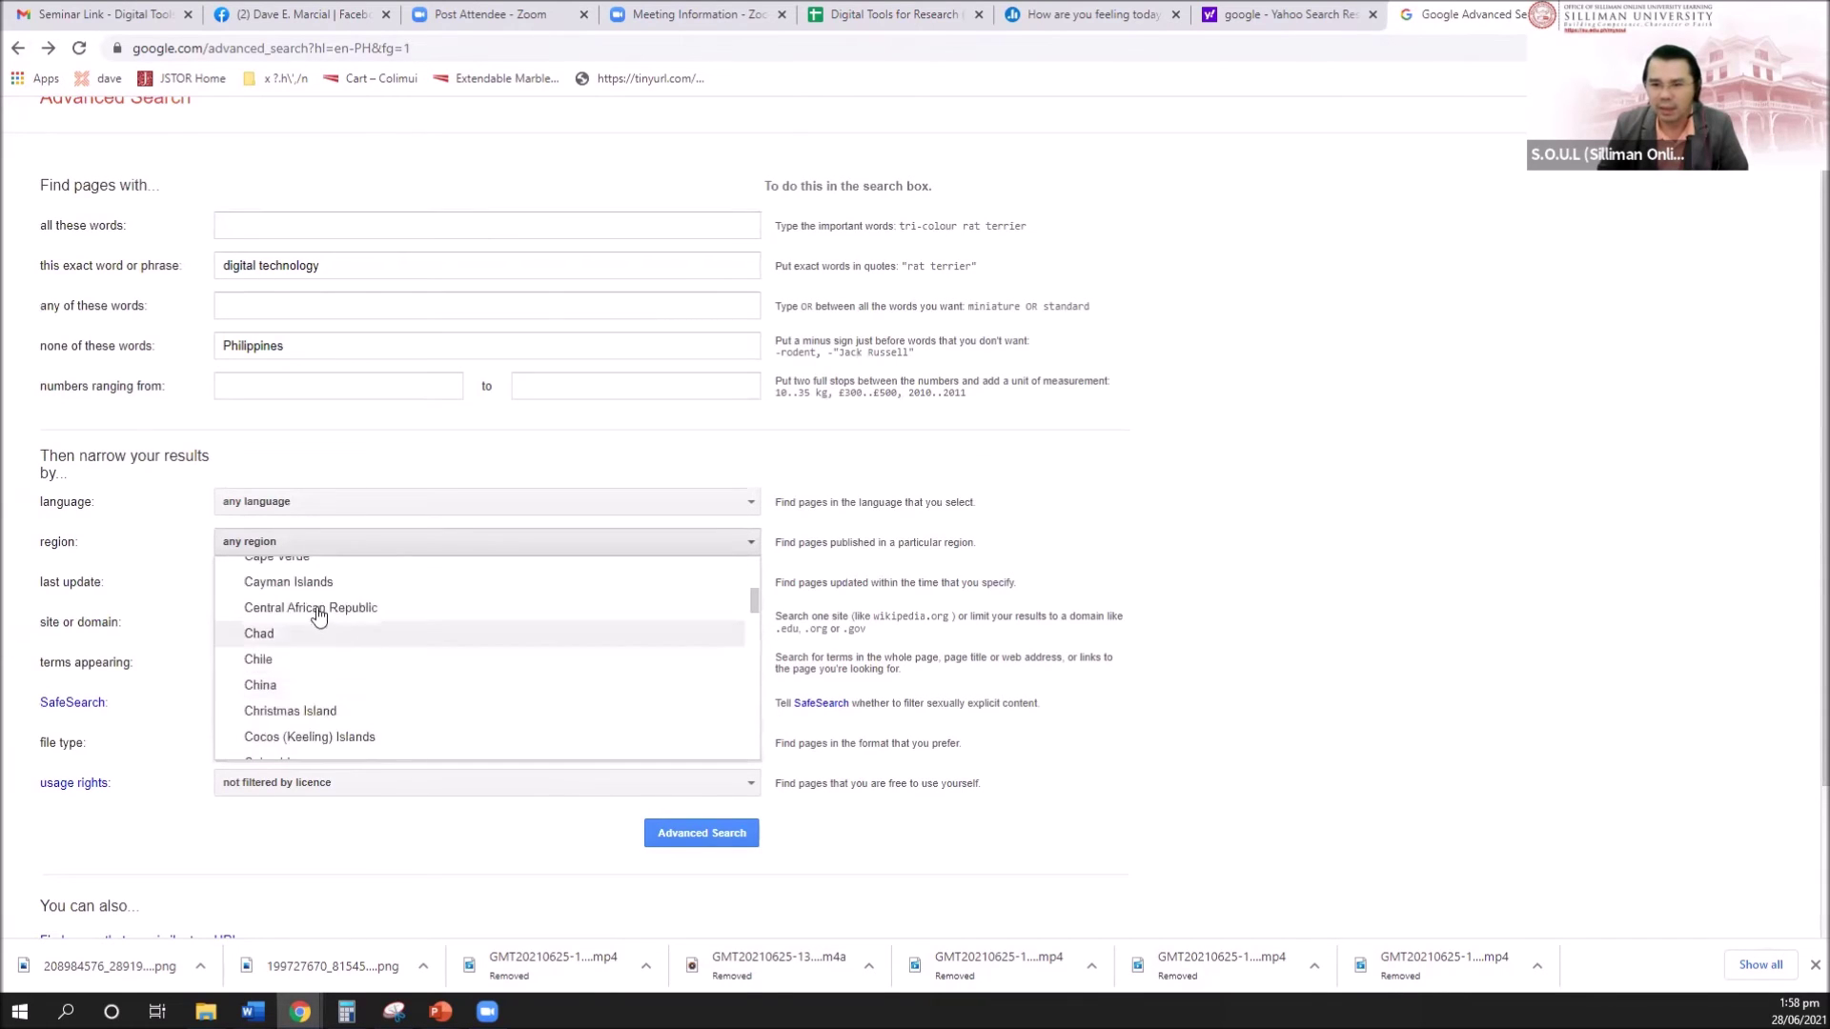
left_click_drag(755, 603, 750, 671)
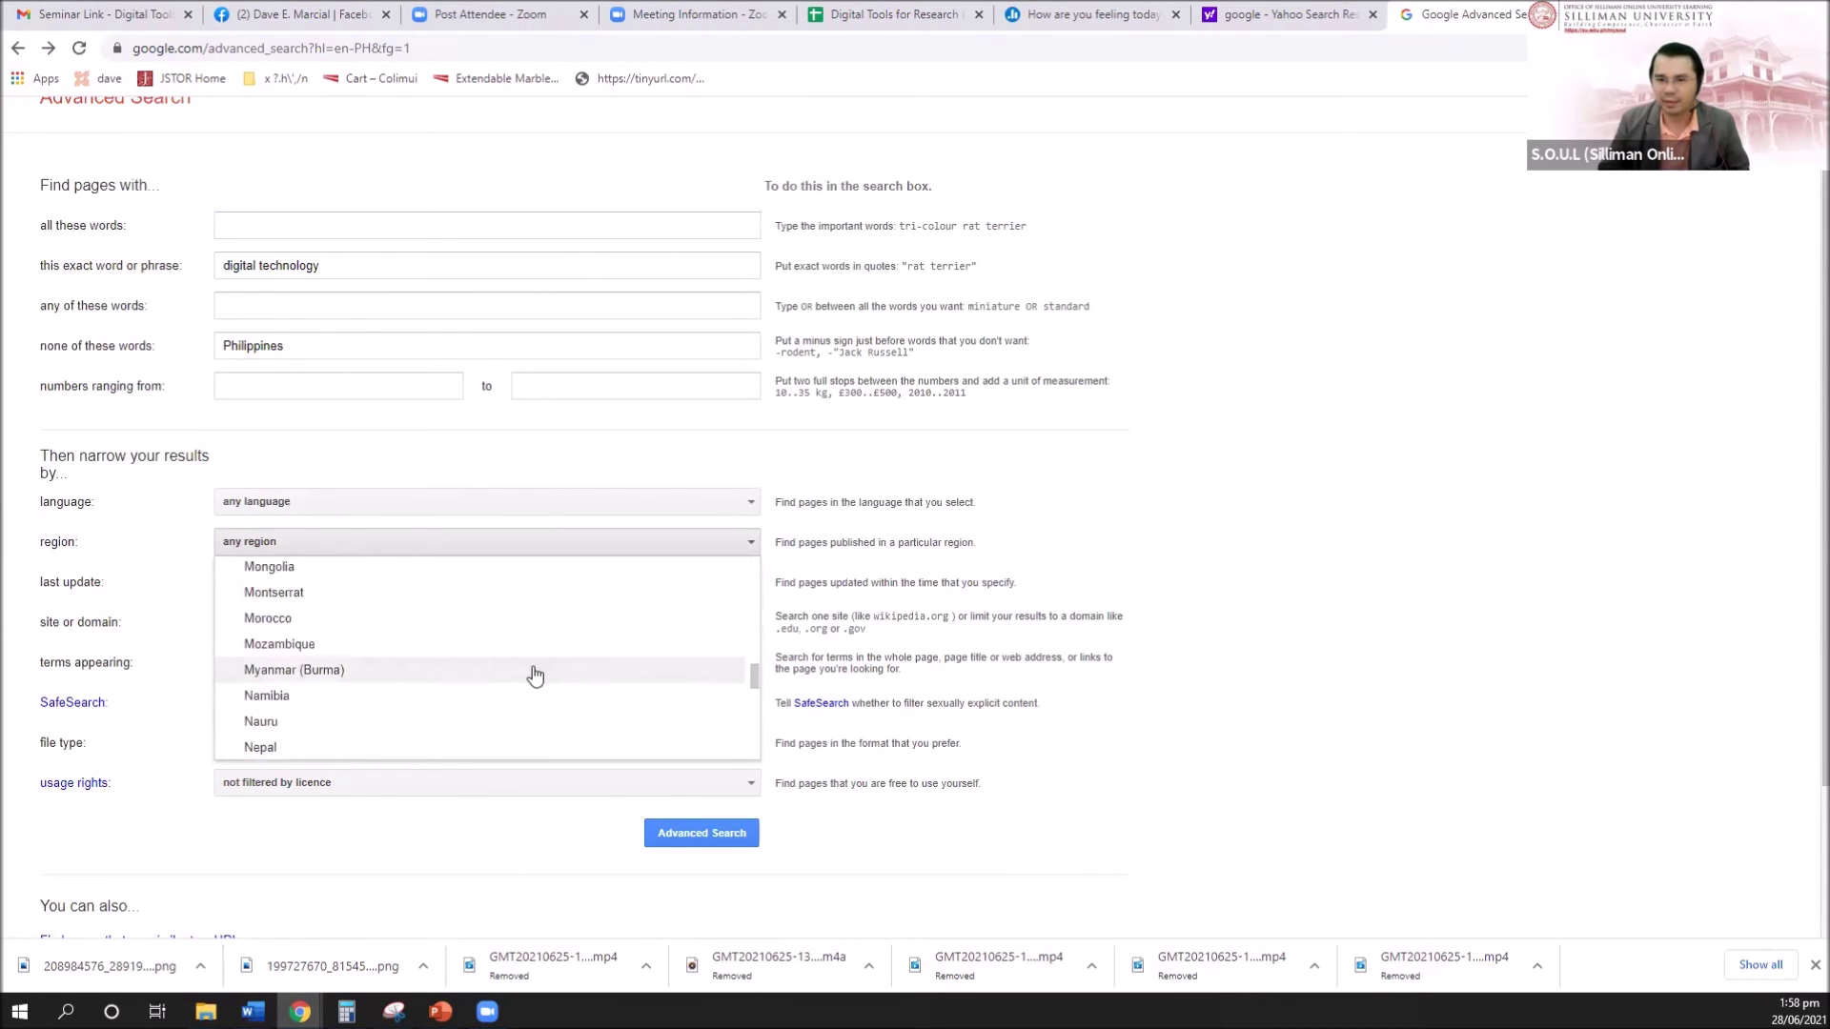
scroll(531, 674, "up", 3)
scroll(382, 648, "up", 1)
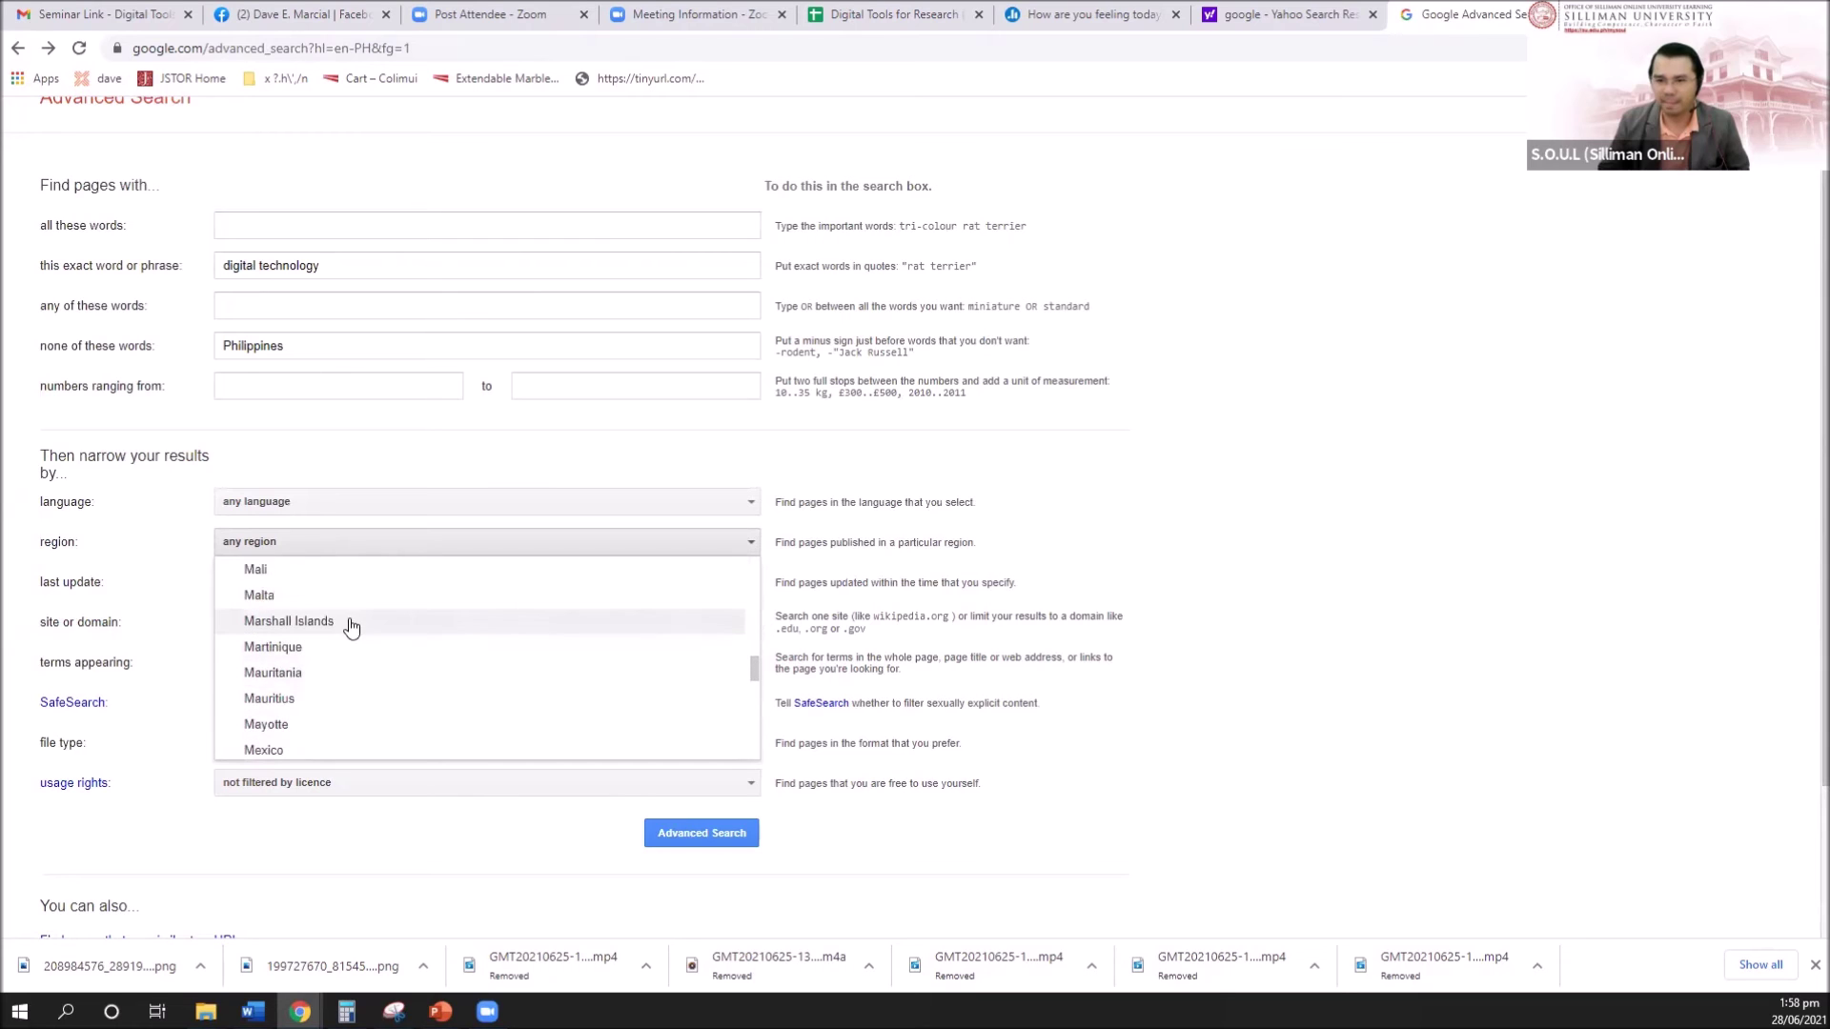
scroll(326, 695, "up", 2)
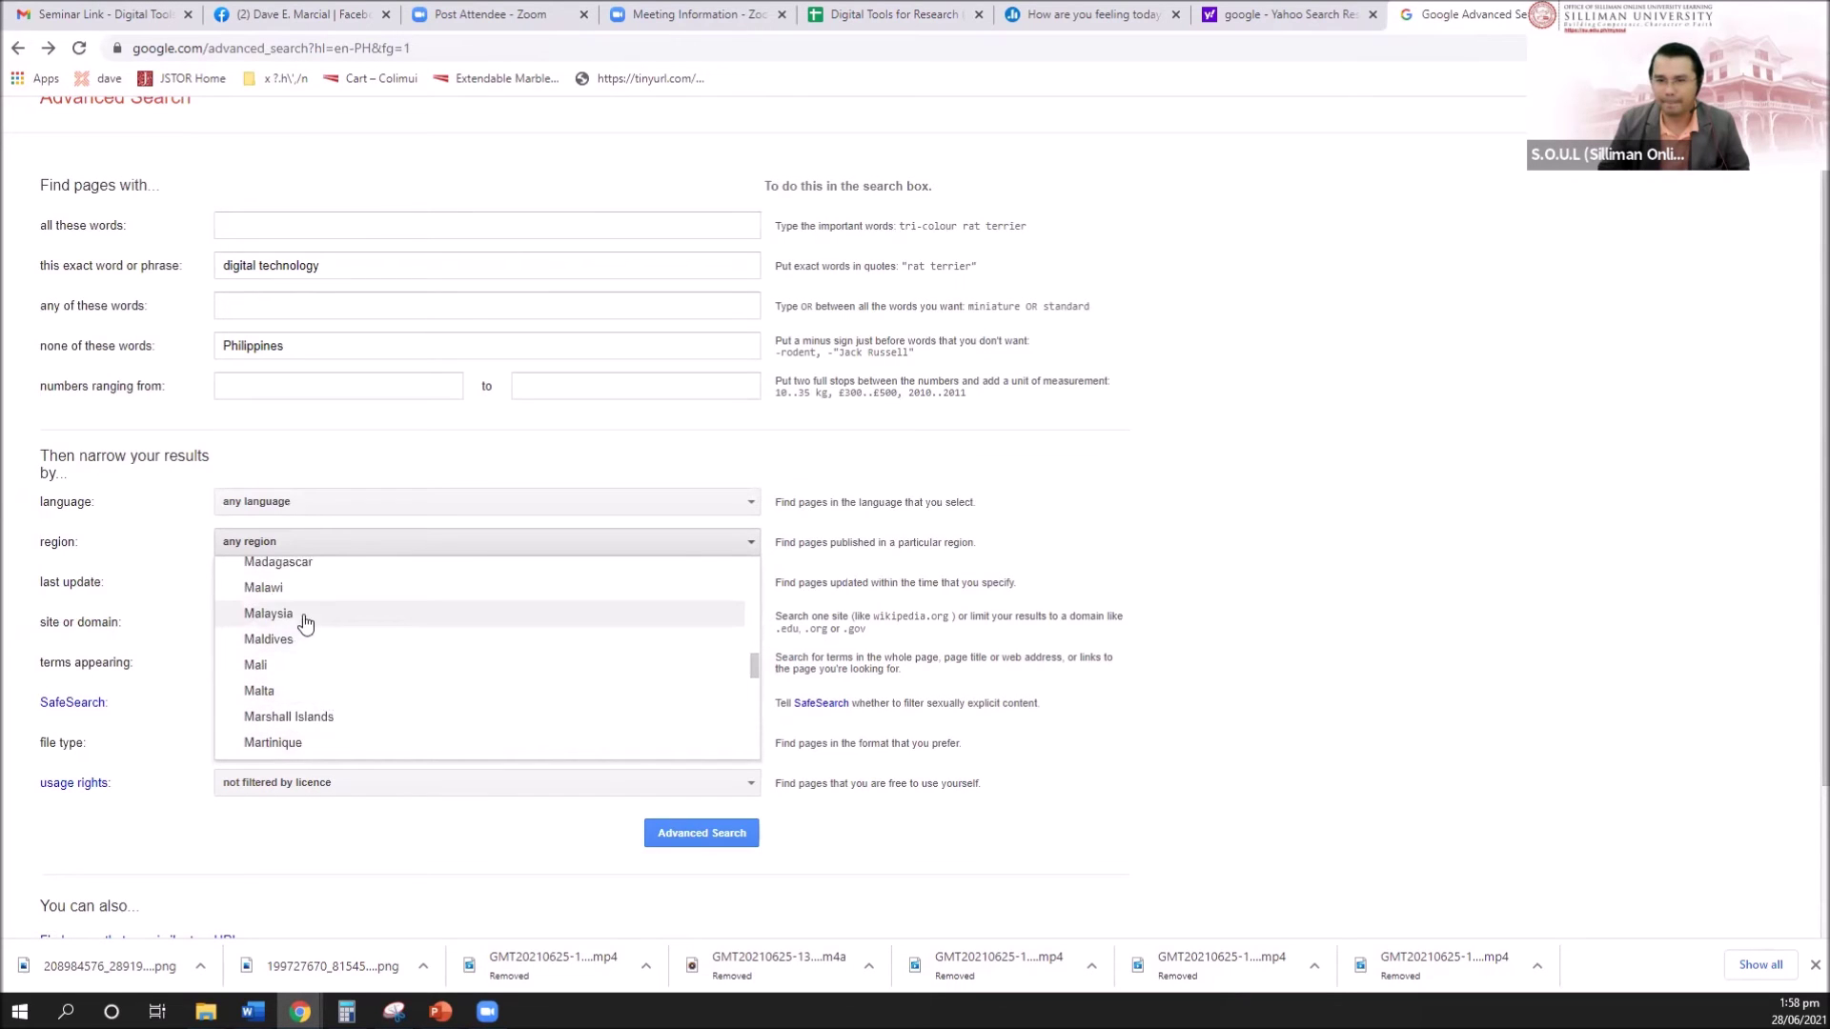
left_click(298, 615)
Run the Malaysia-only search, scroll the results and check the HRD Corp link, then go back
left_click(701, 833)
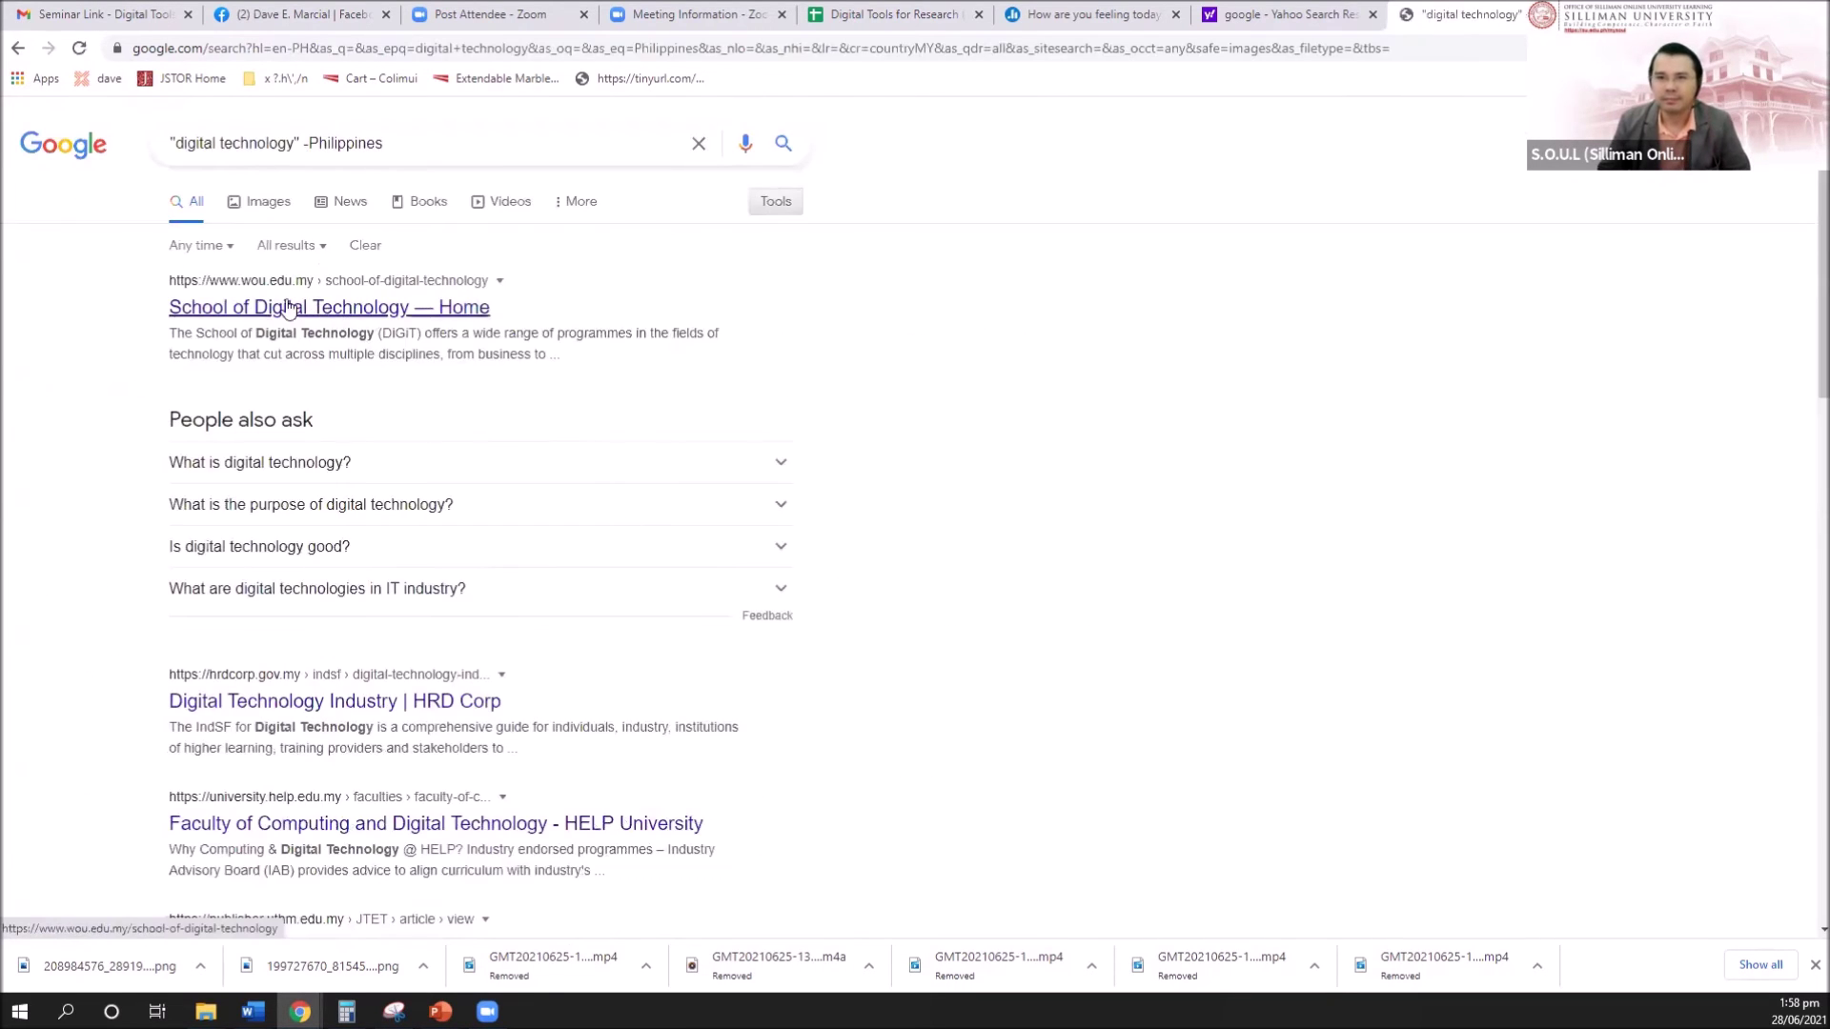
scroll(643, 694, "down", 15)
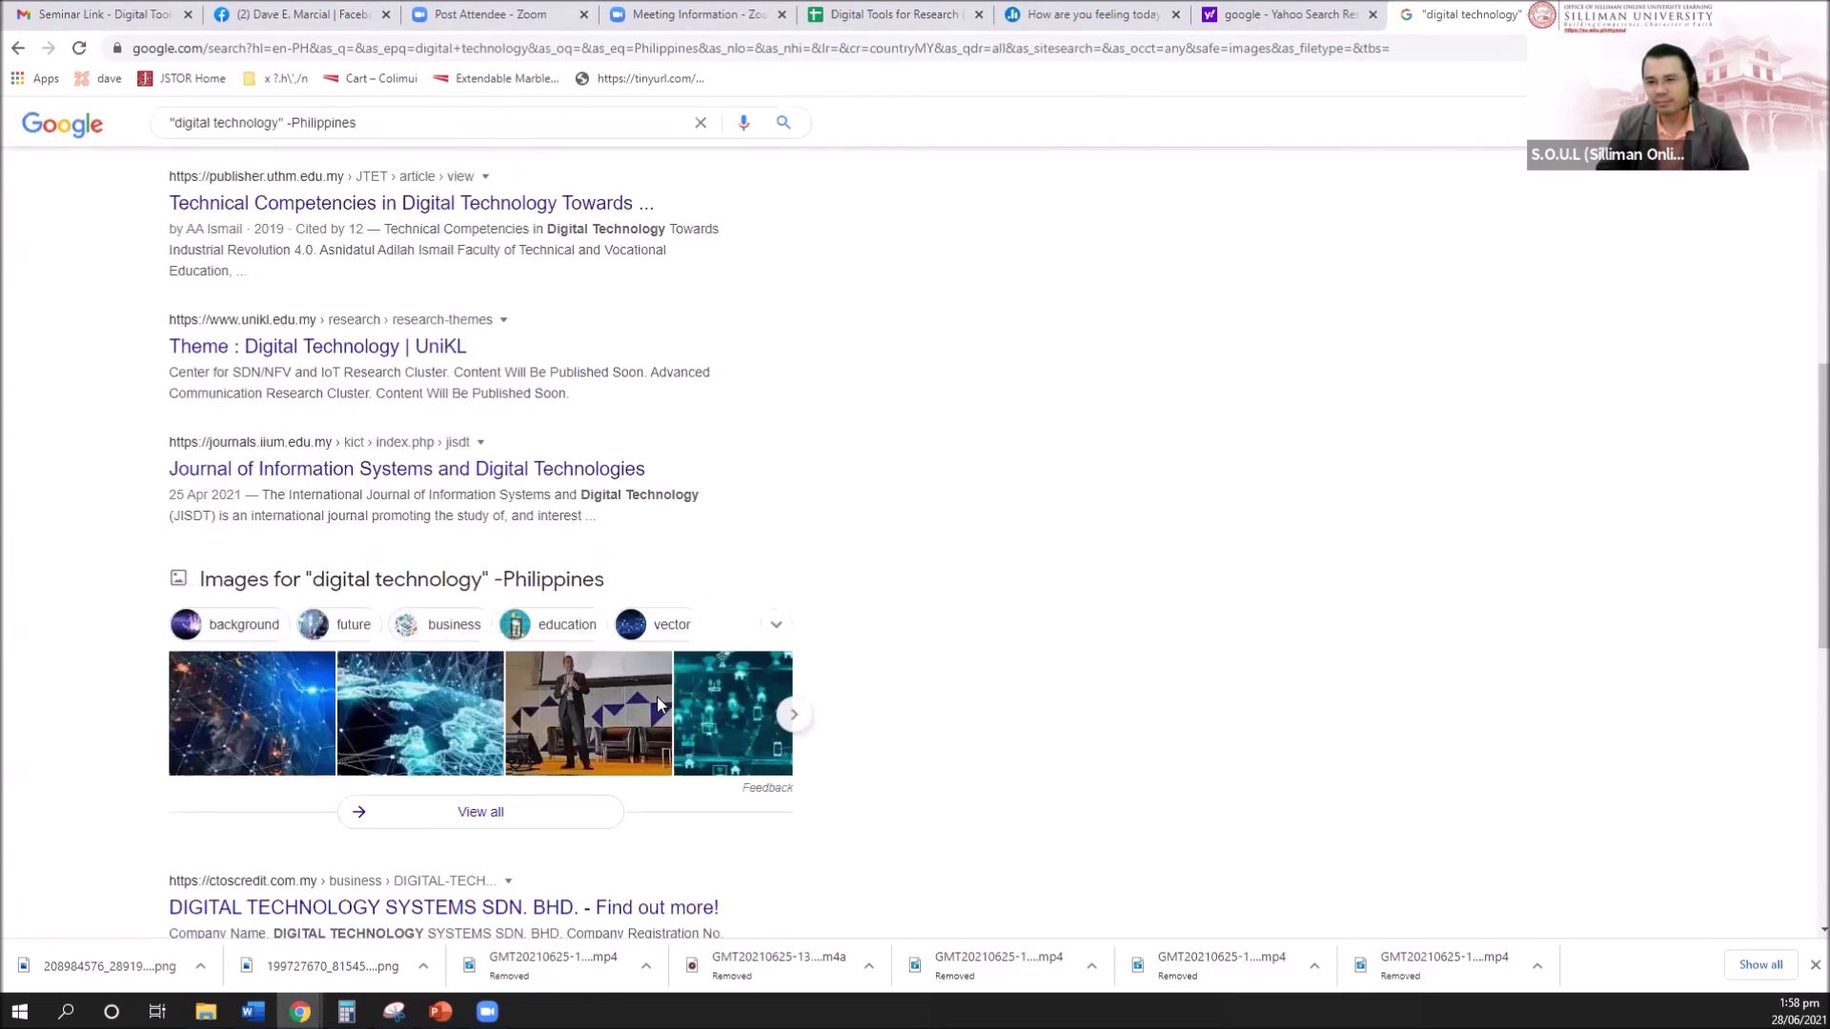
scroll(831, 625, "up", 15)
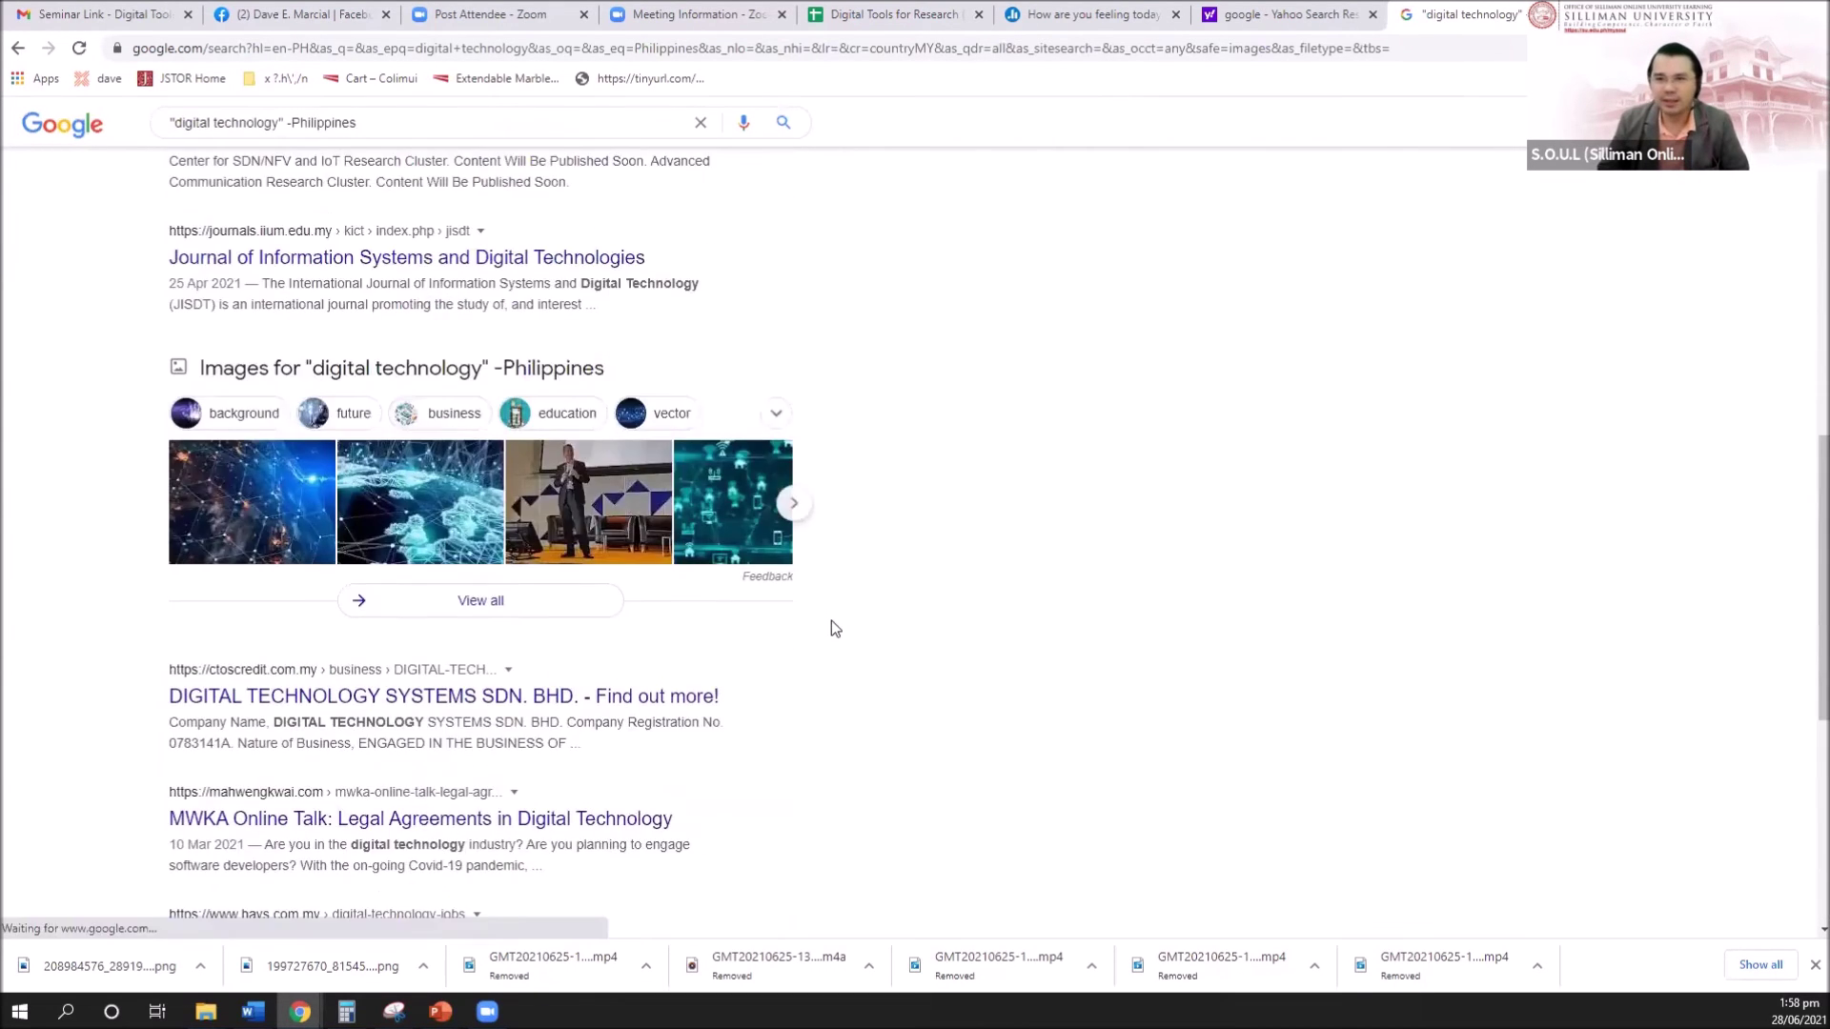
scroll(495, 462, "down", 3)
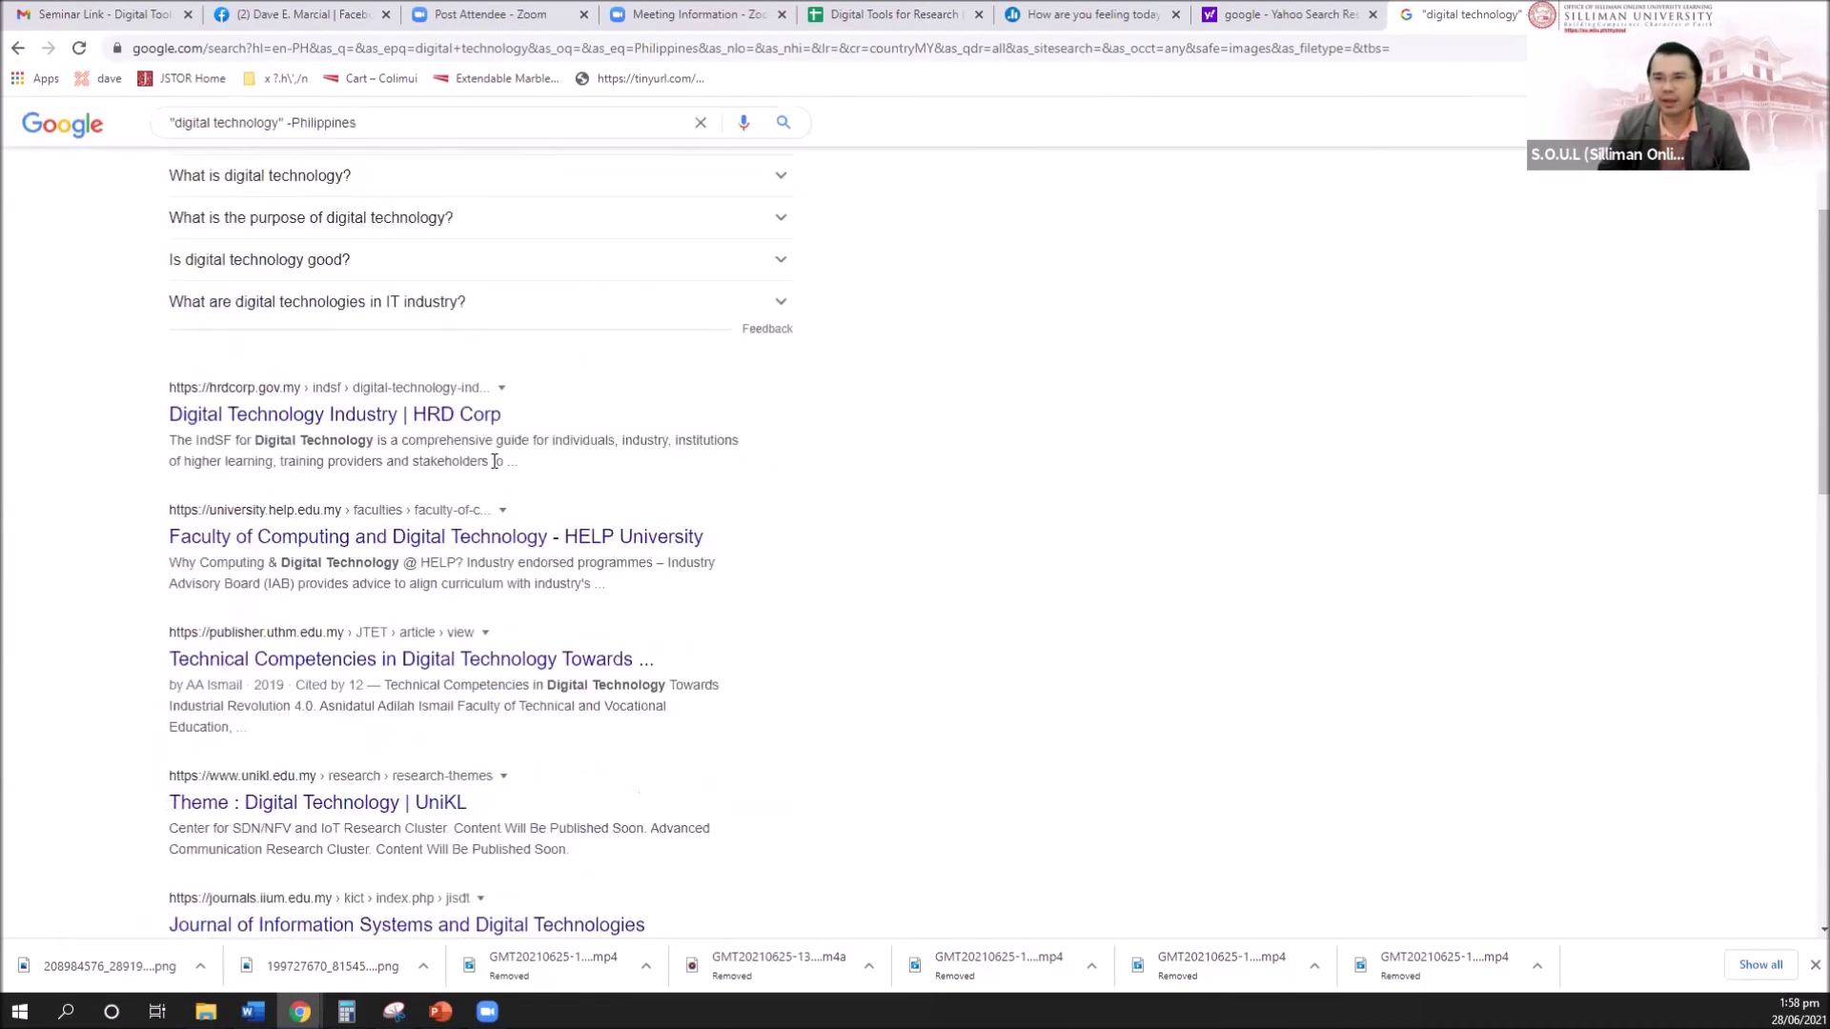
right_click(417, 430)
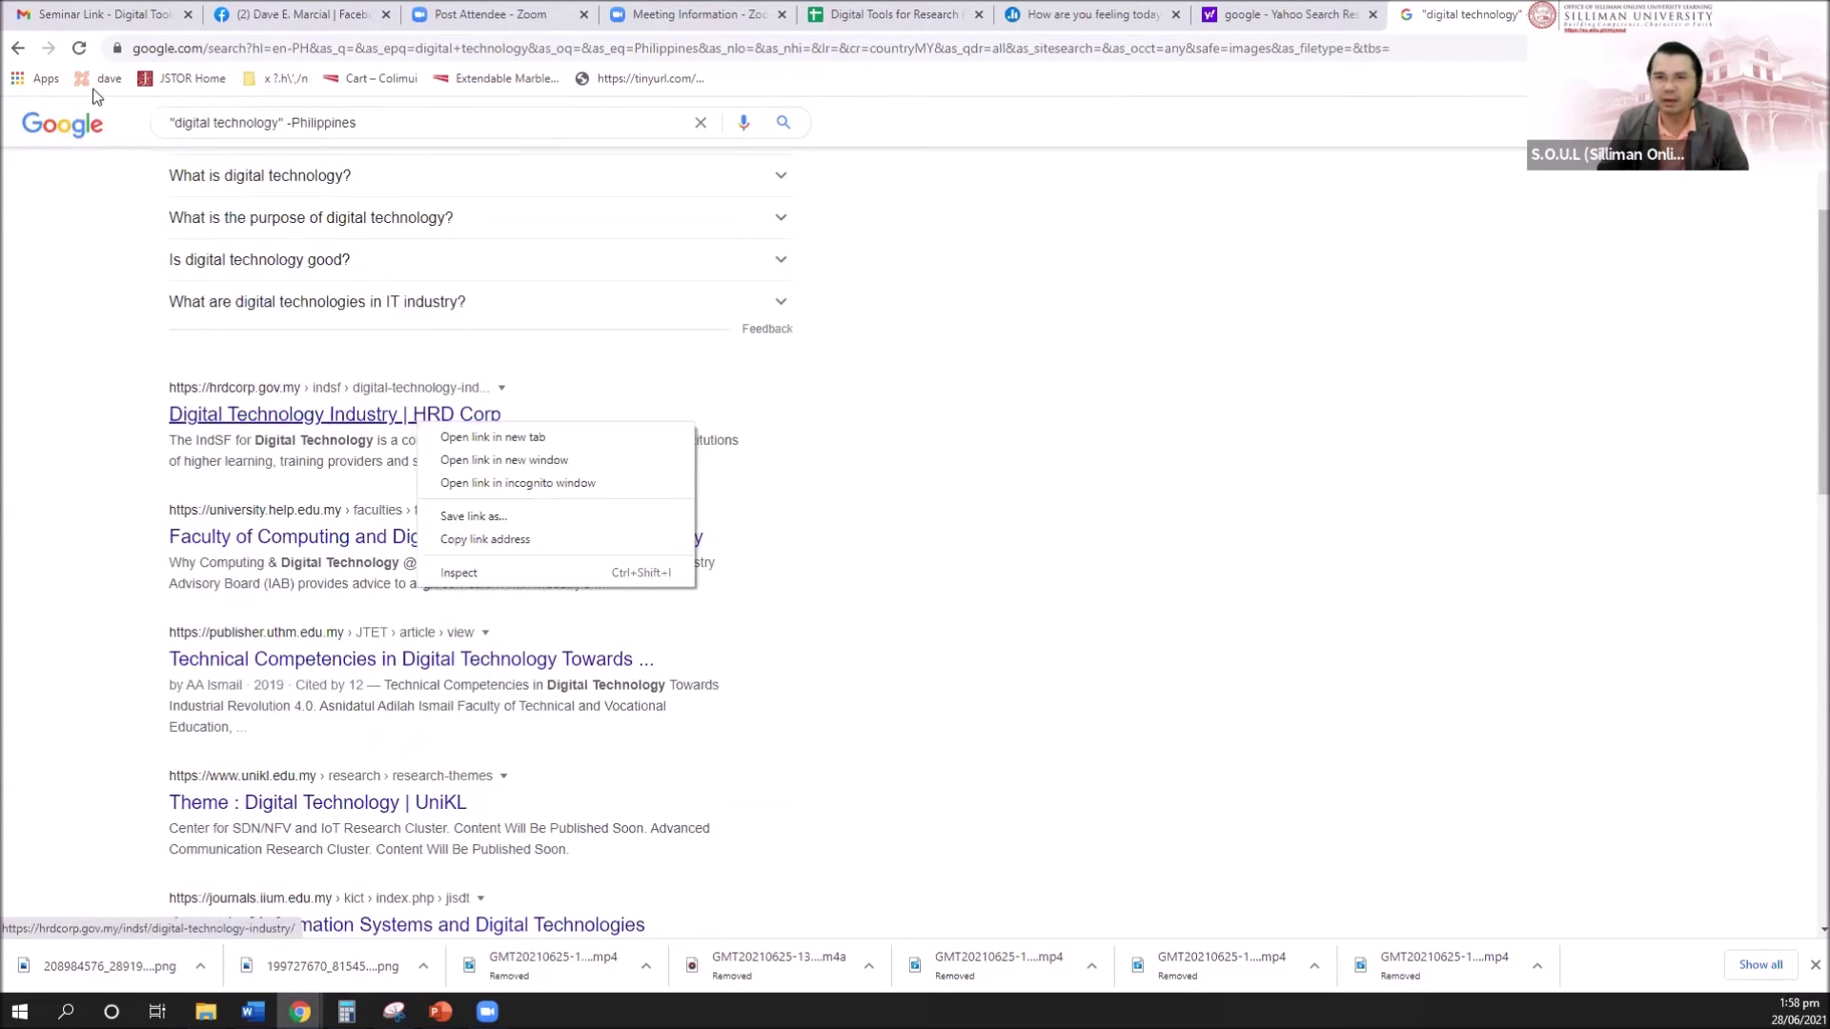
left_click(18, 48)
Set the file type to Adobe Acrobat PDF (.pdf) and run the advanced search
scroll(472, 683, "down", 1)
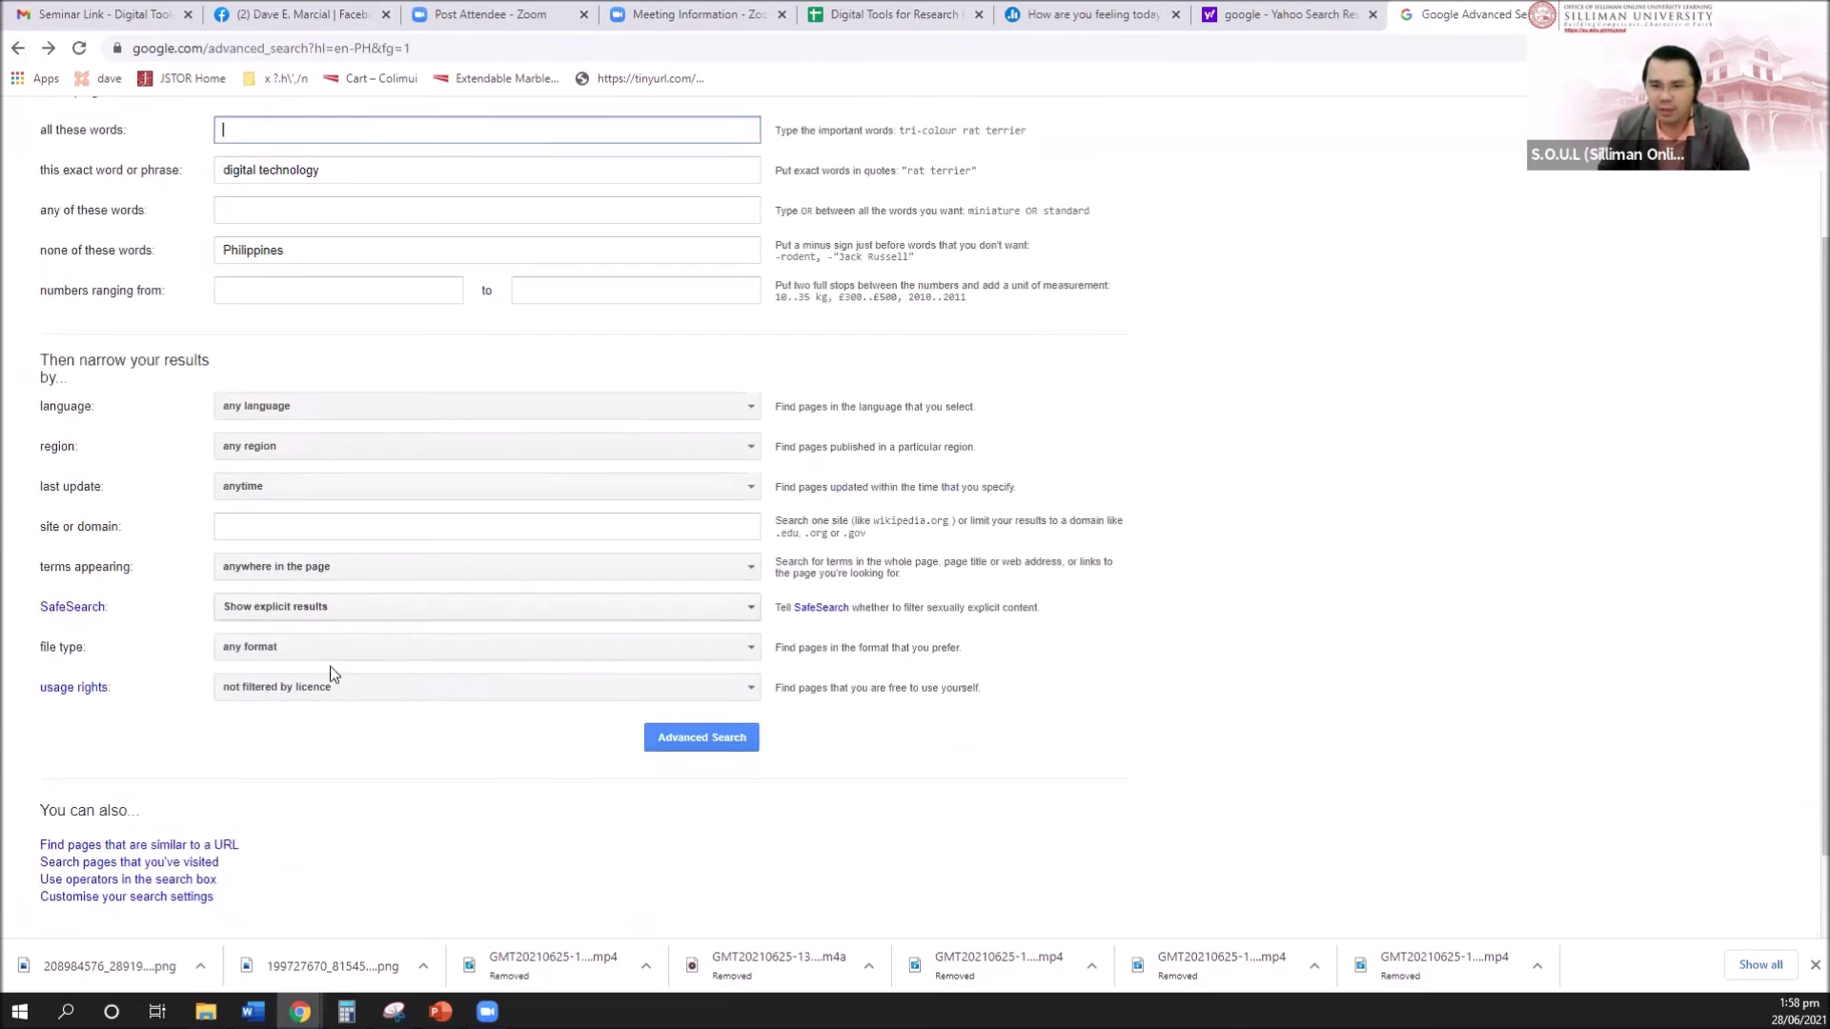
left_click(324, 650)
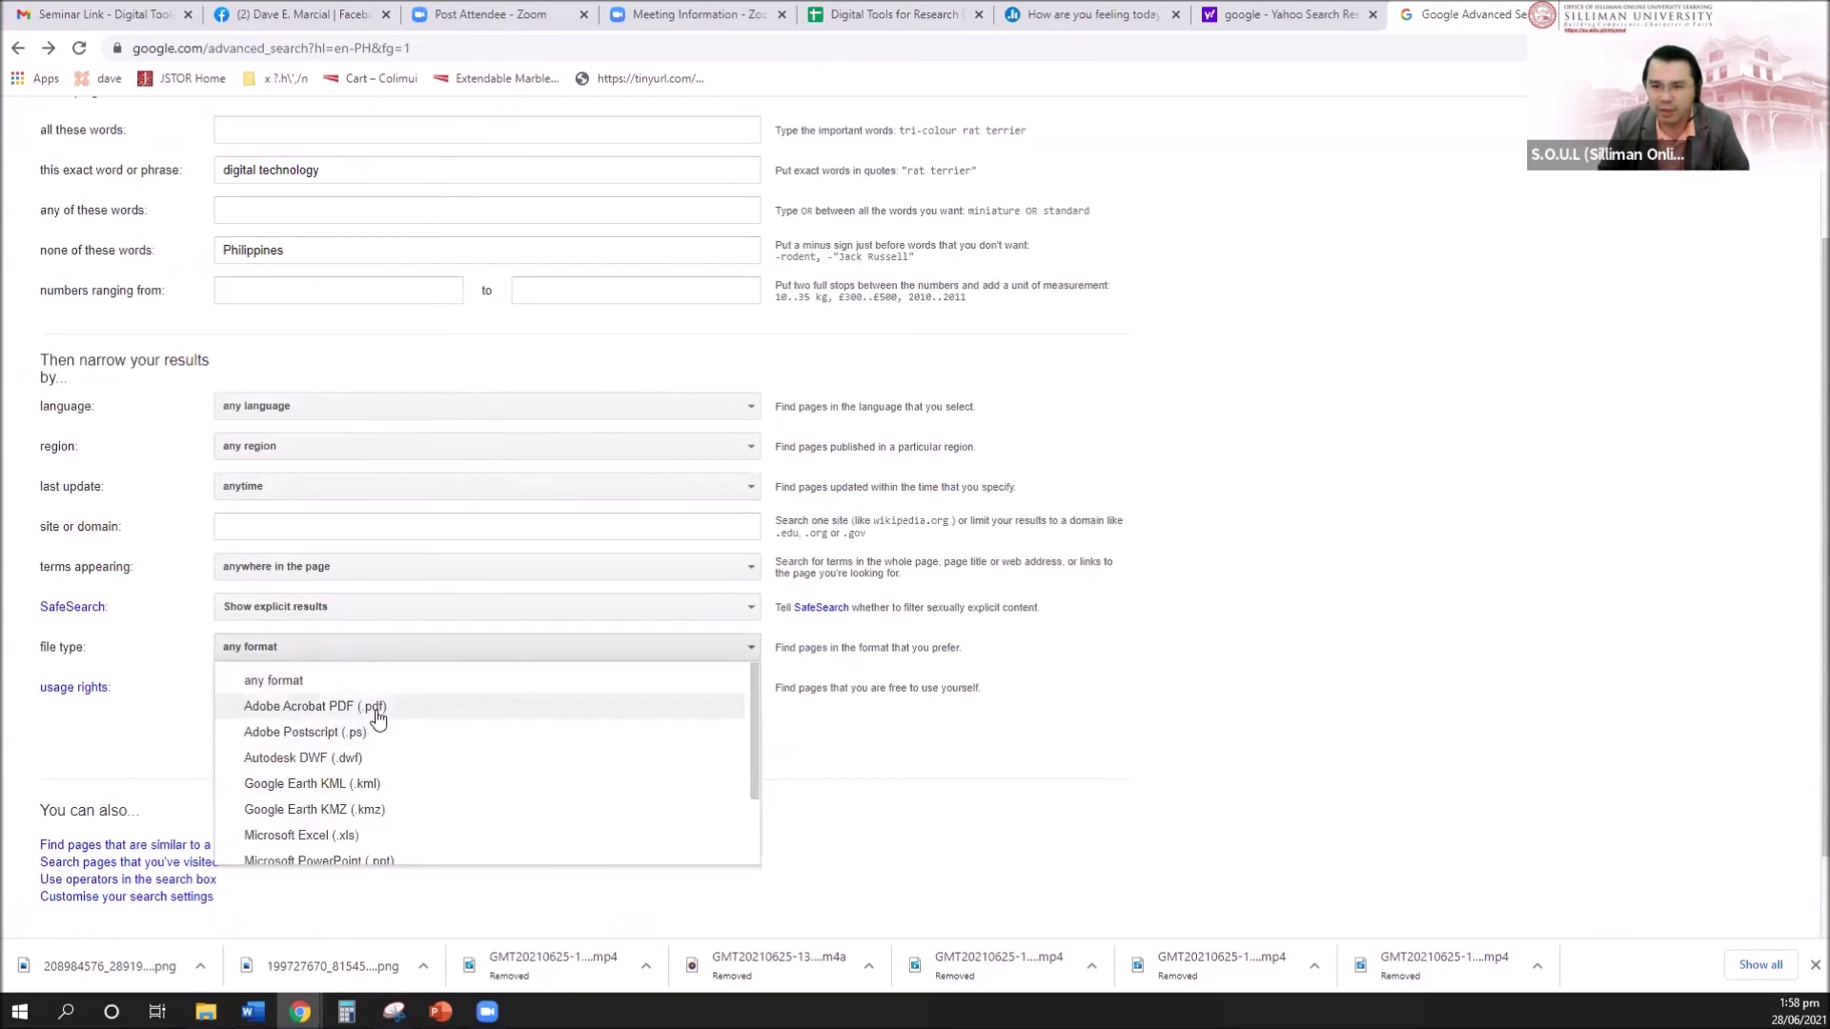
left_click(374, 702)
left_click(750, 744)
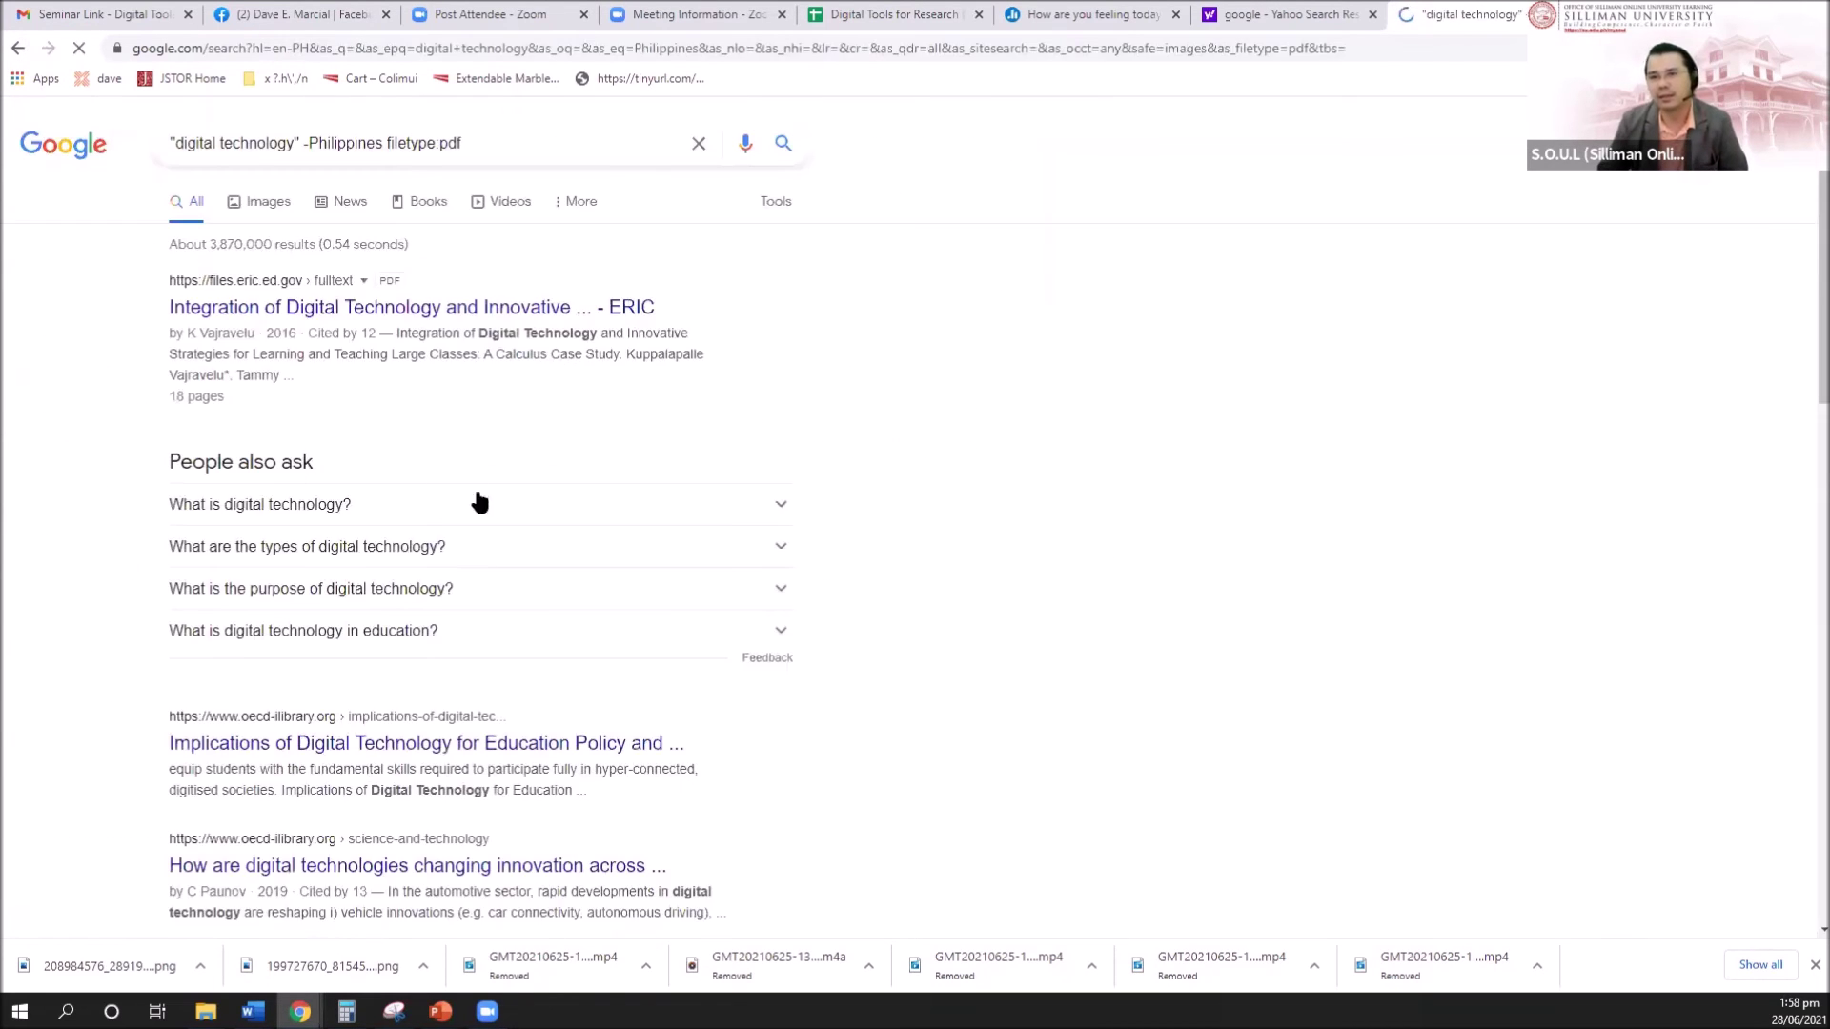
Scroll through the 3,870,000 PDF results and bring up link options for the ERIC paper
scroll(528, 668, "down", 7)
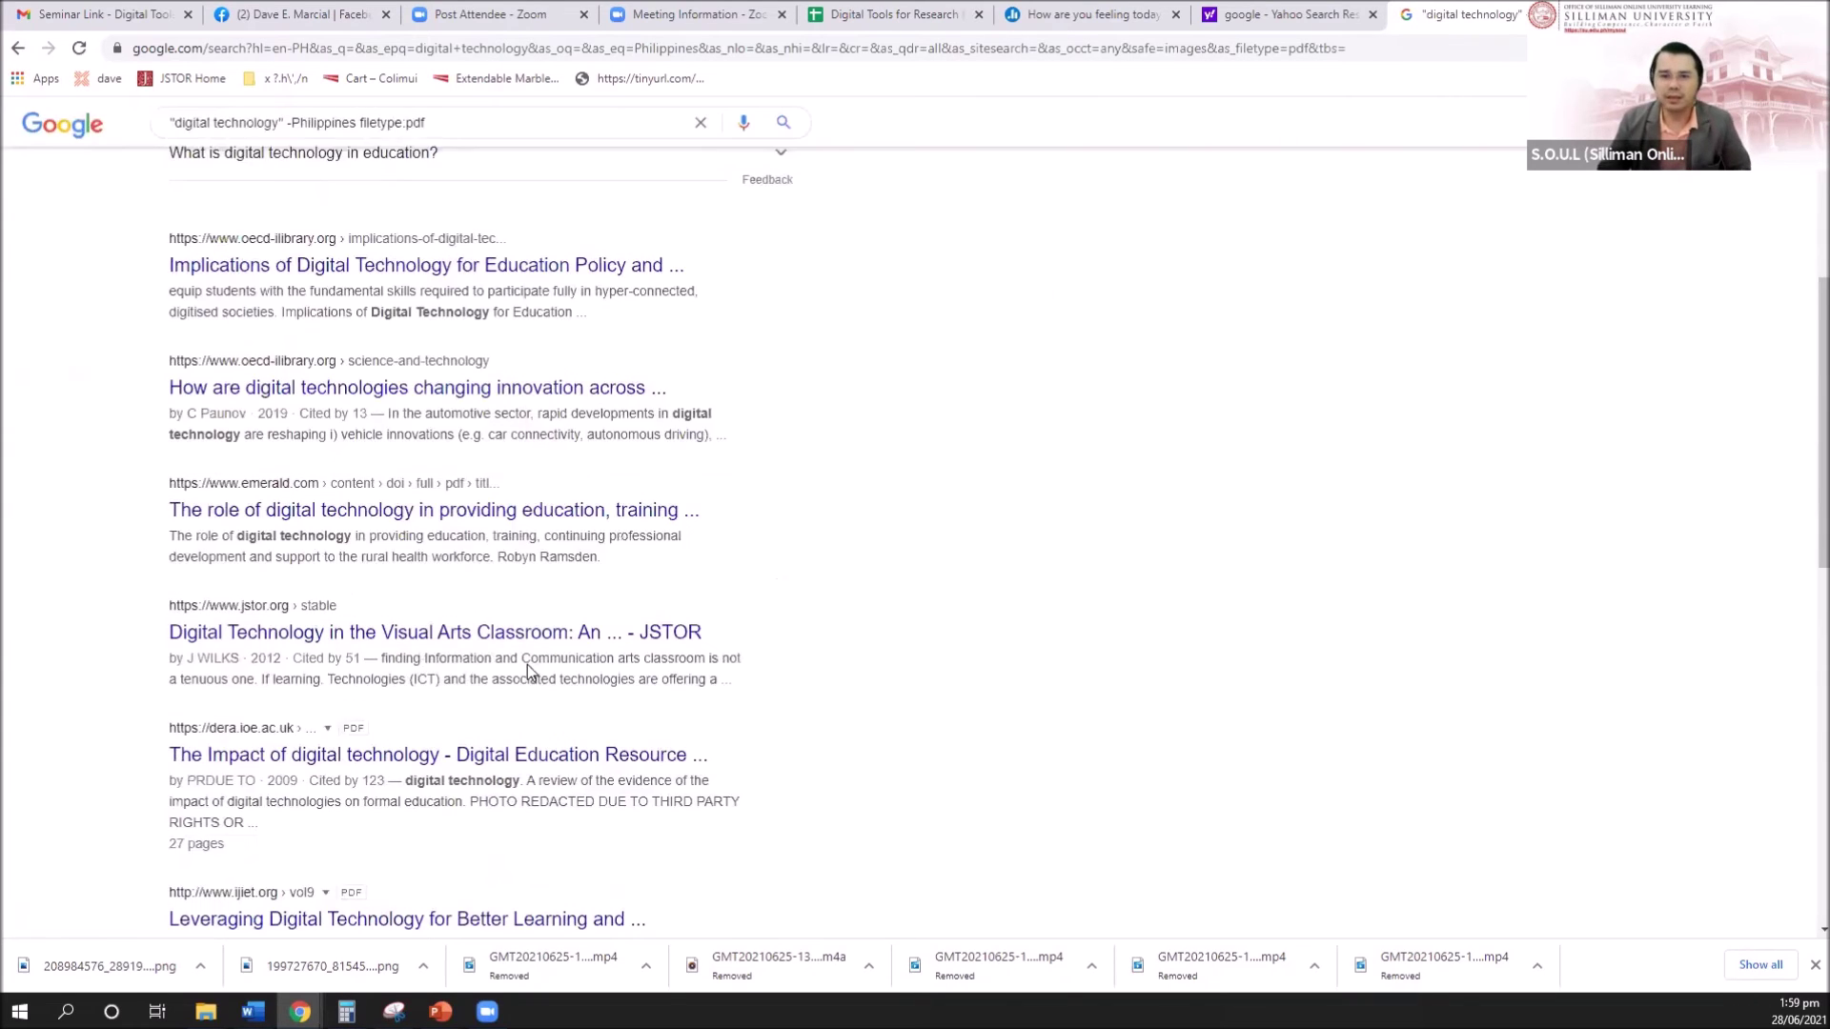
scroll(528, 672, "down", 8)
scroll(572, 705, "up", 10)
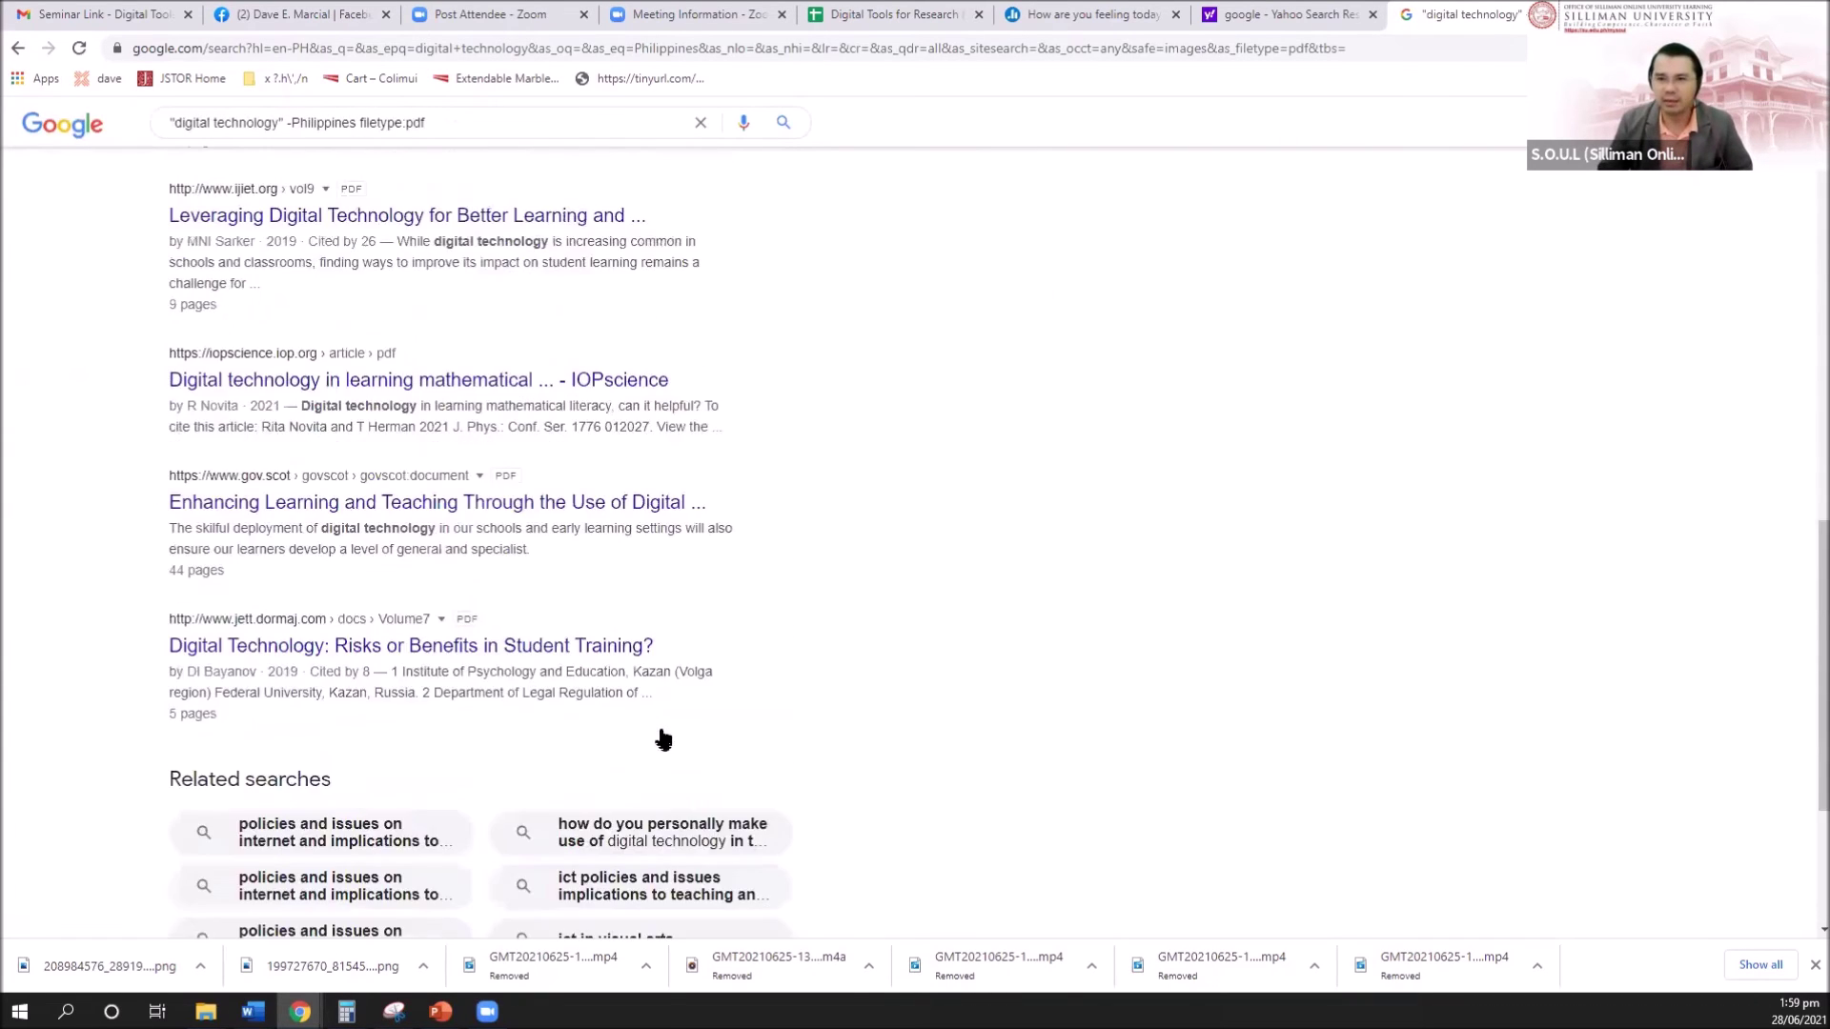
scroll(515, 584, "up", 6)
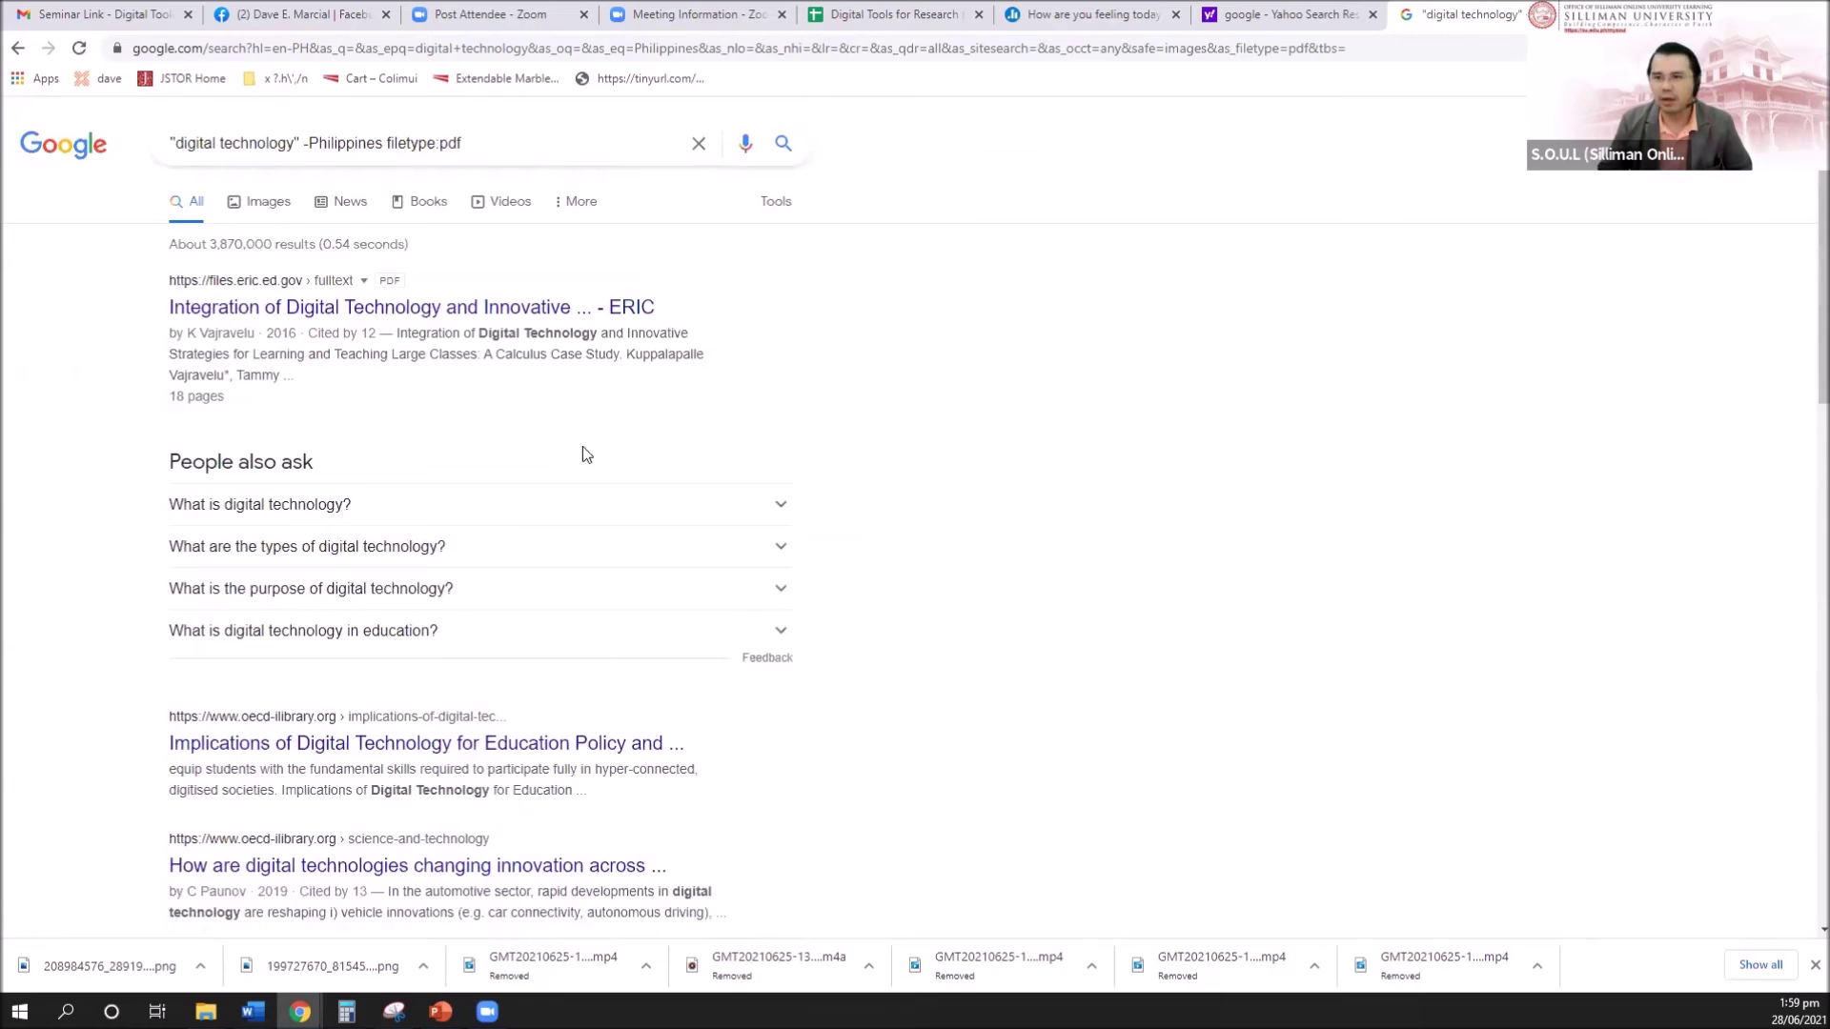
right_click(586, 317)
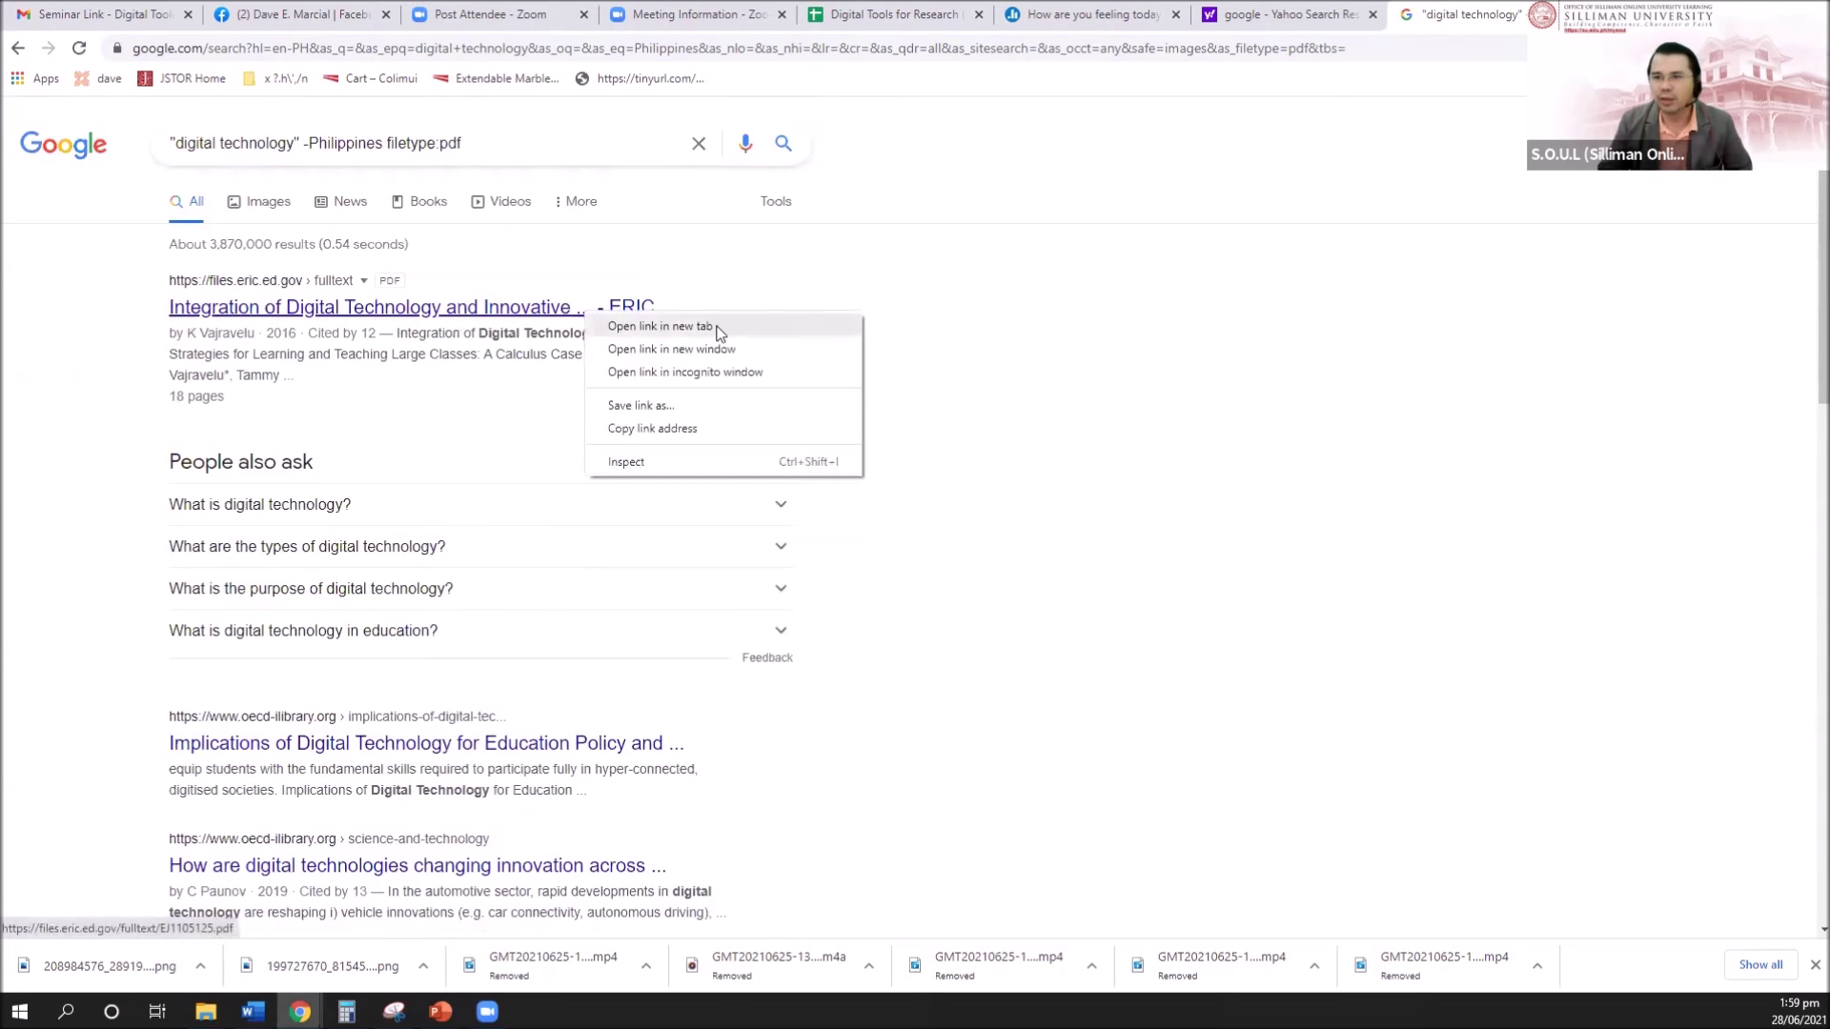
left_click(548, 319)
left_click(548, 319)
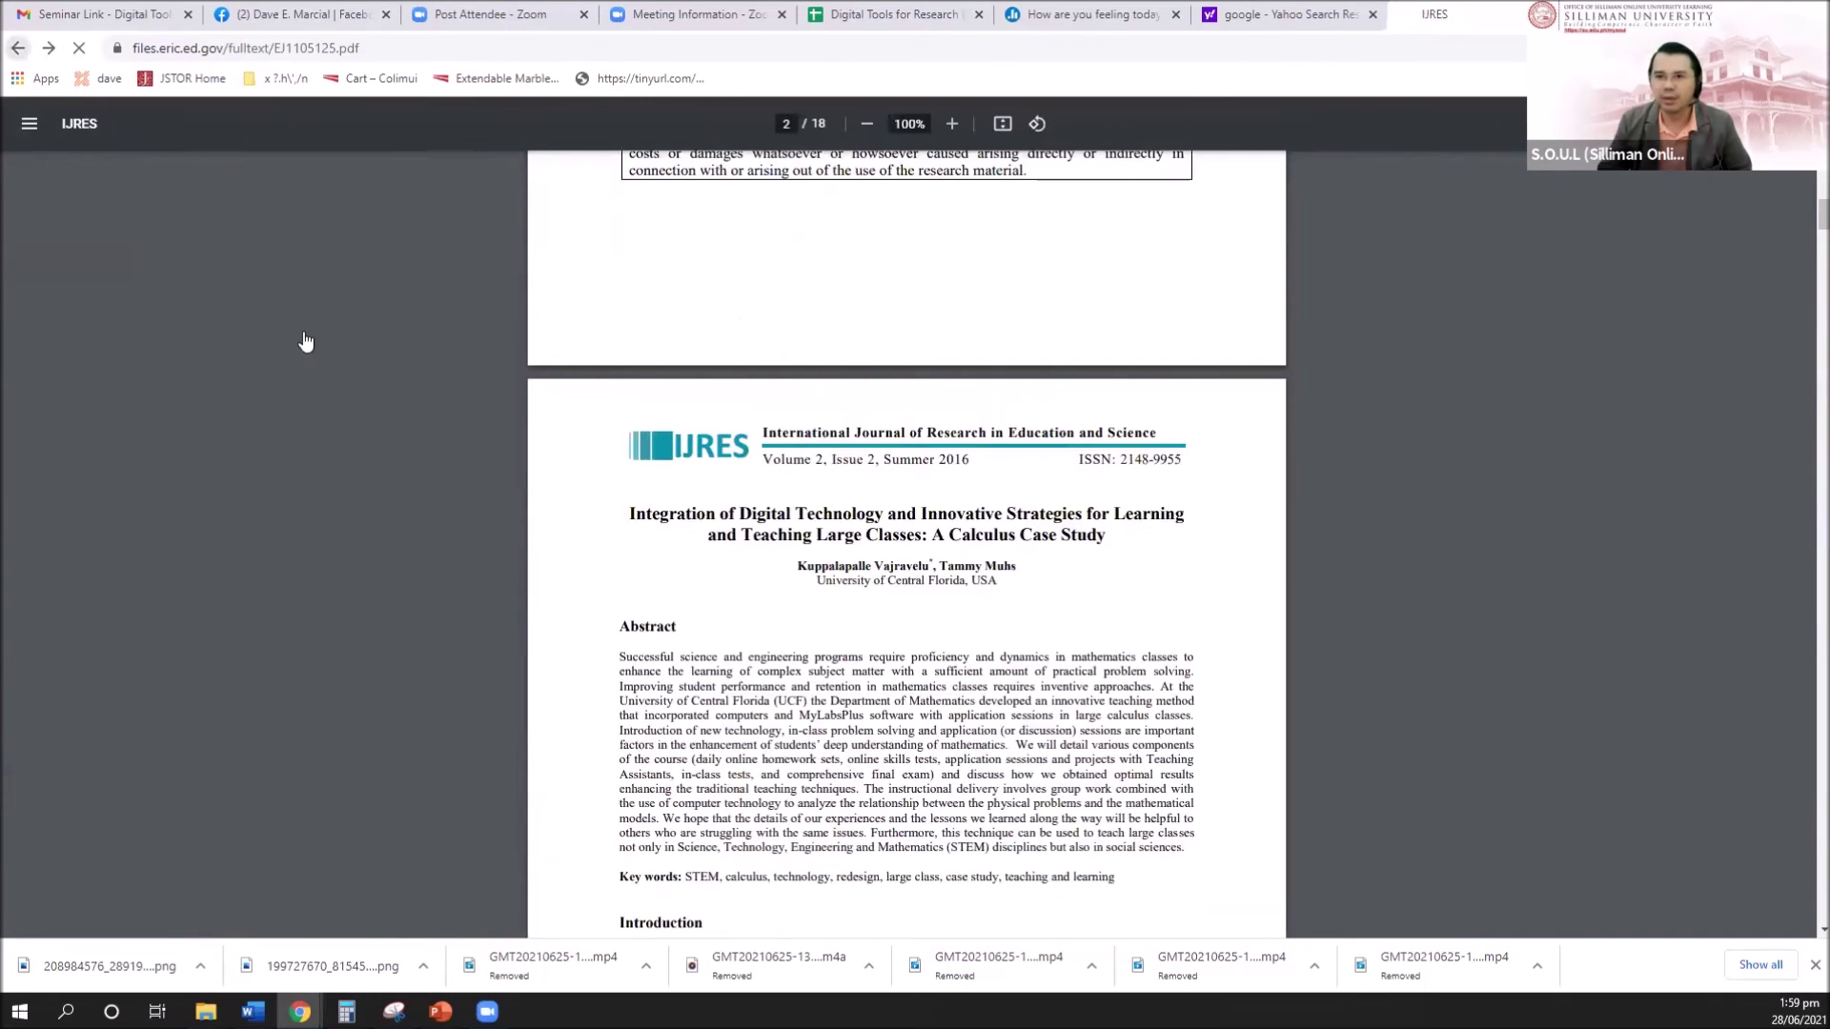
scroll(518, 744, "down", 4)
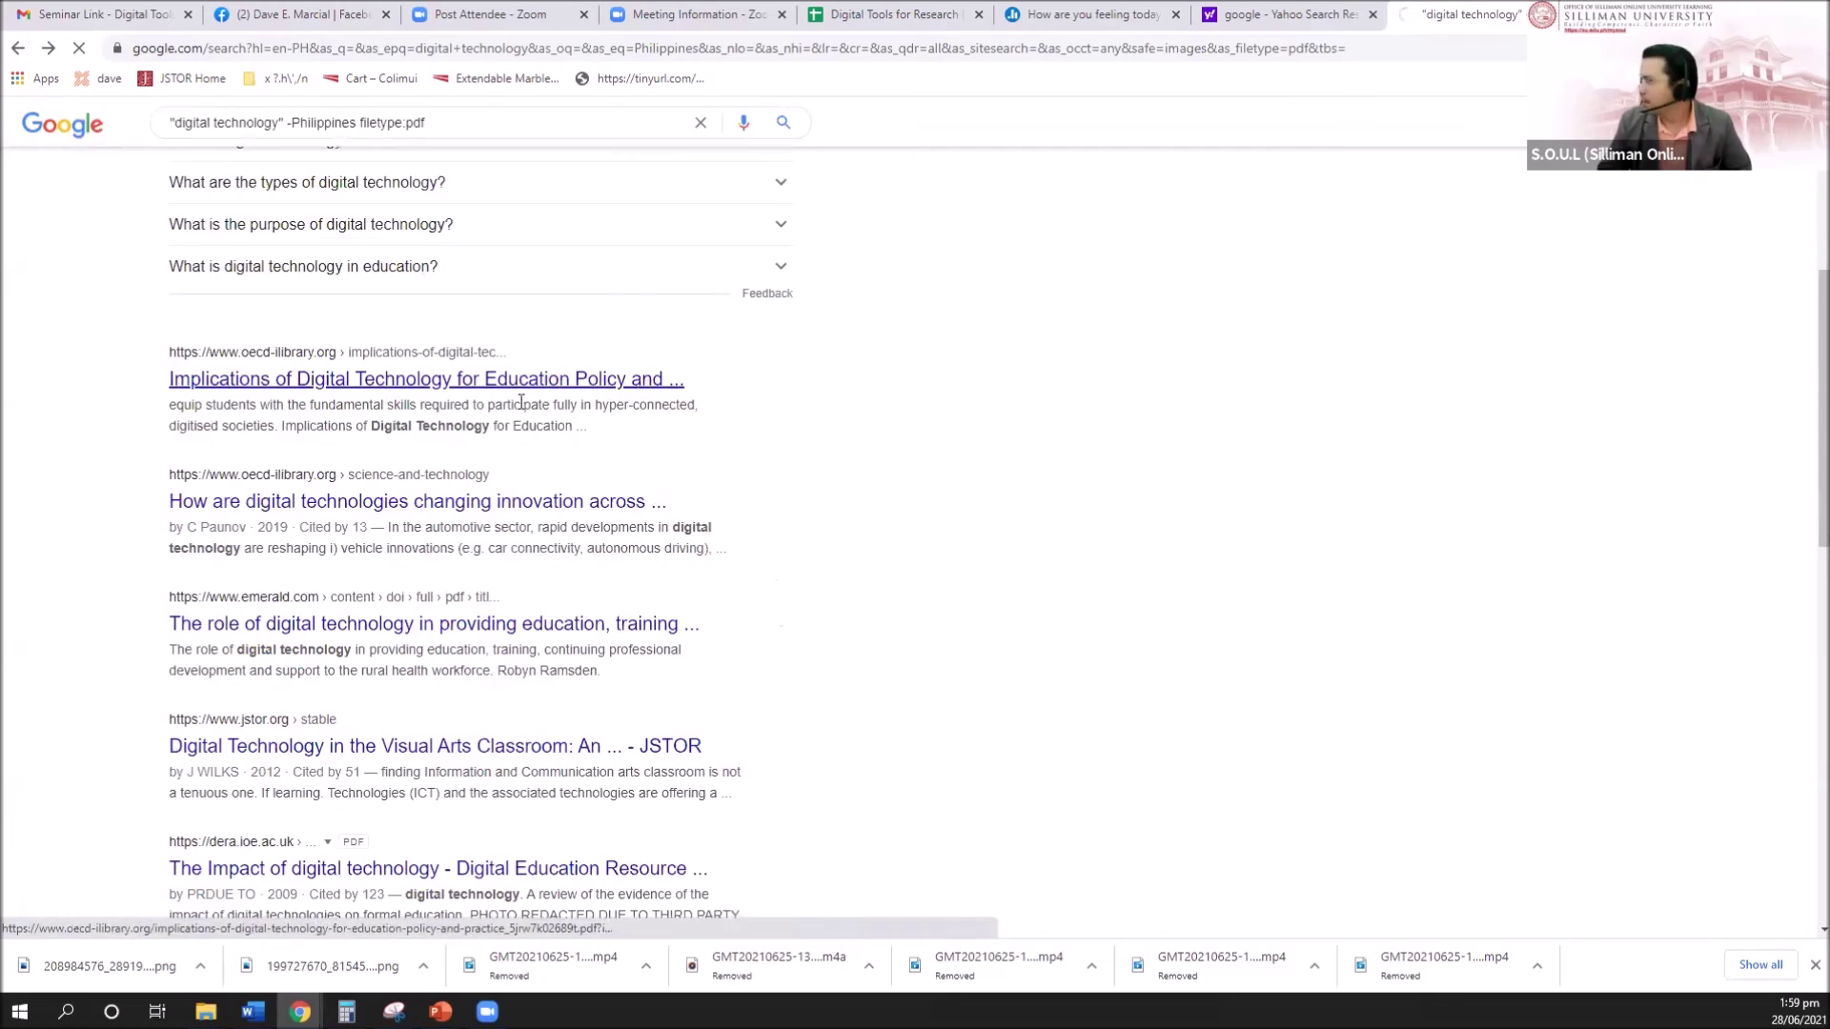
left_click(563, 629)
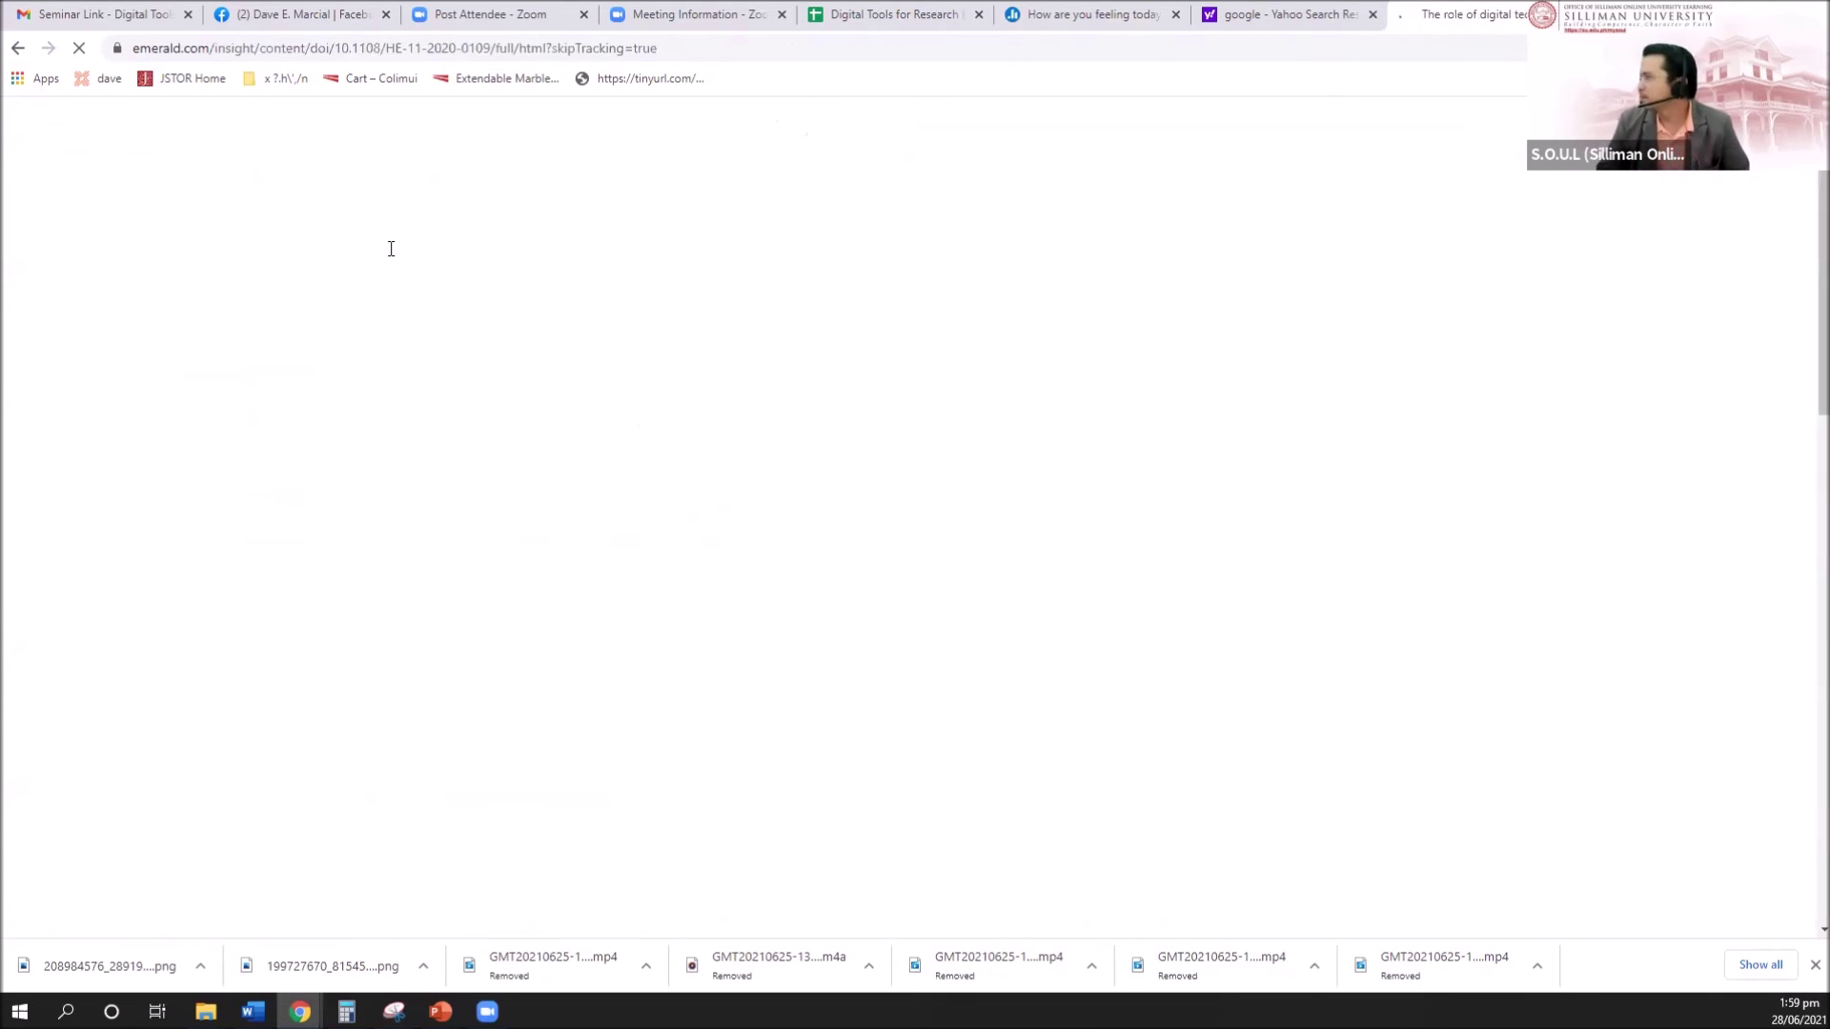
scroll(395, 572, "down", 15)
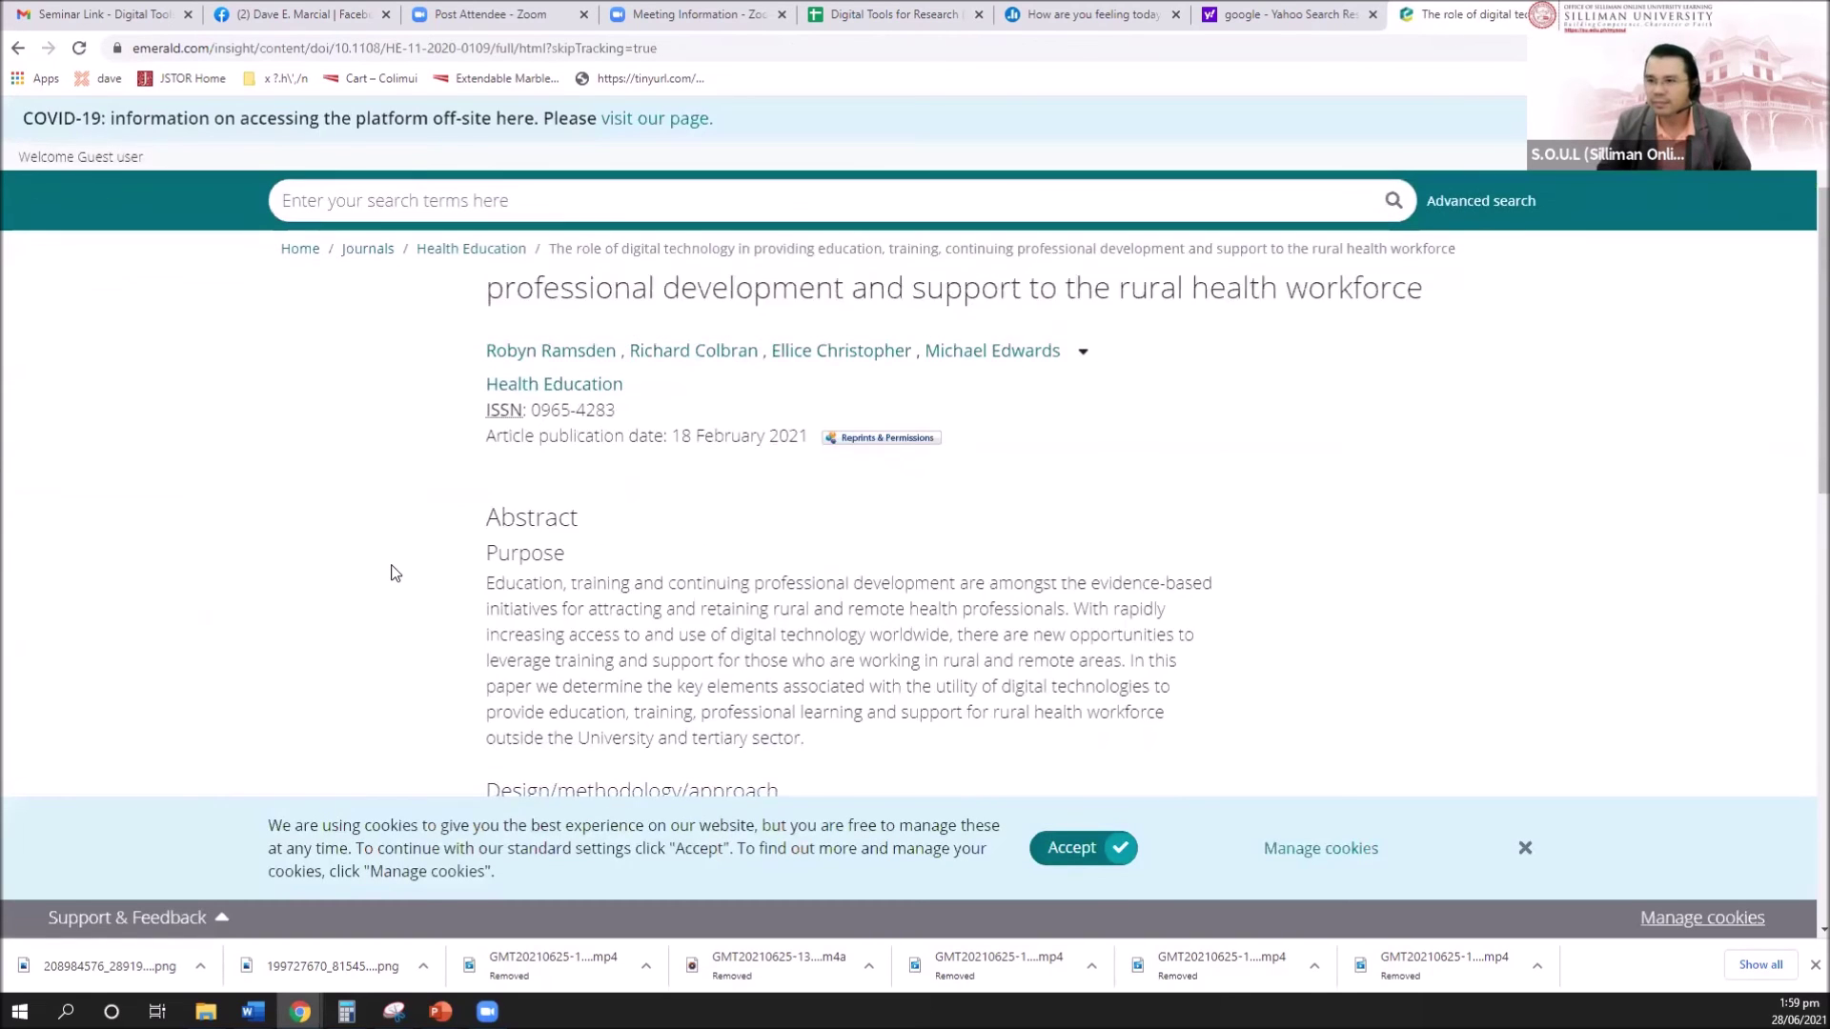
left_click(17, 48)
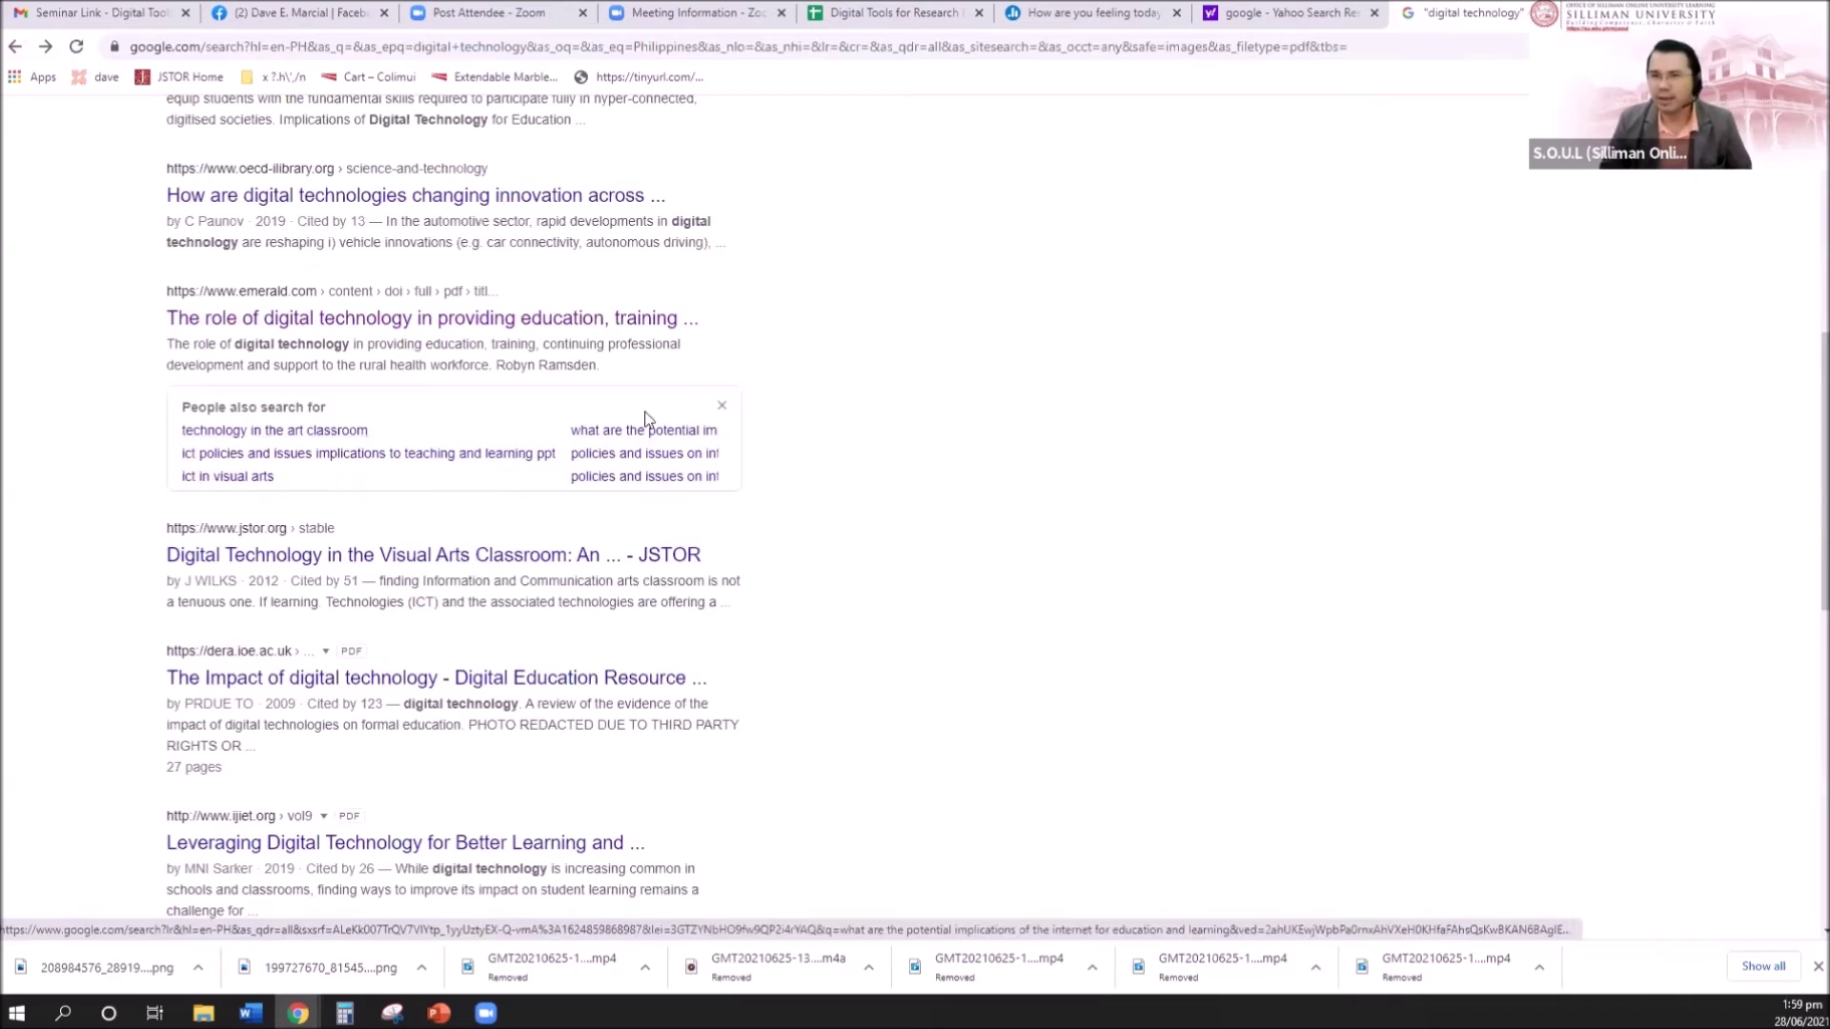
Go back from the PDF results through the Advanced Search form to the Google homepage
left_click(13, 48)
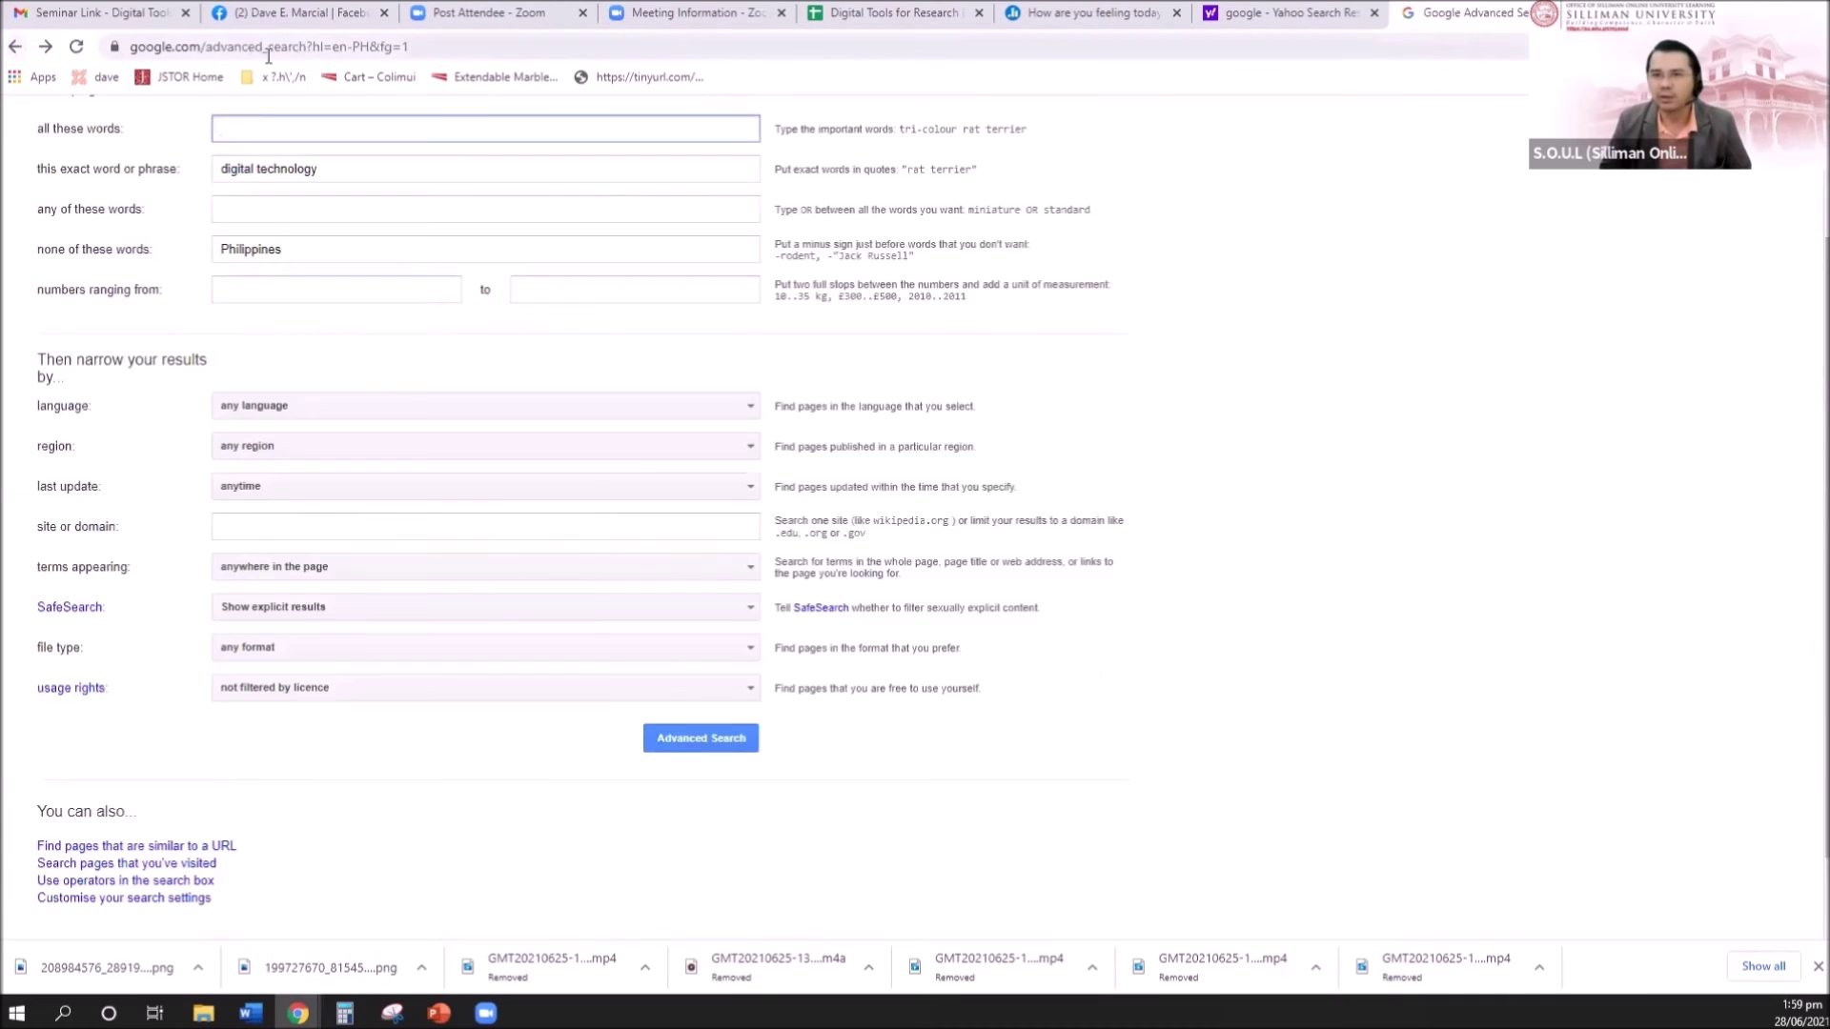
left_click(13, 49)
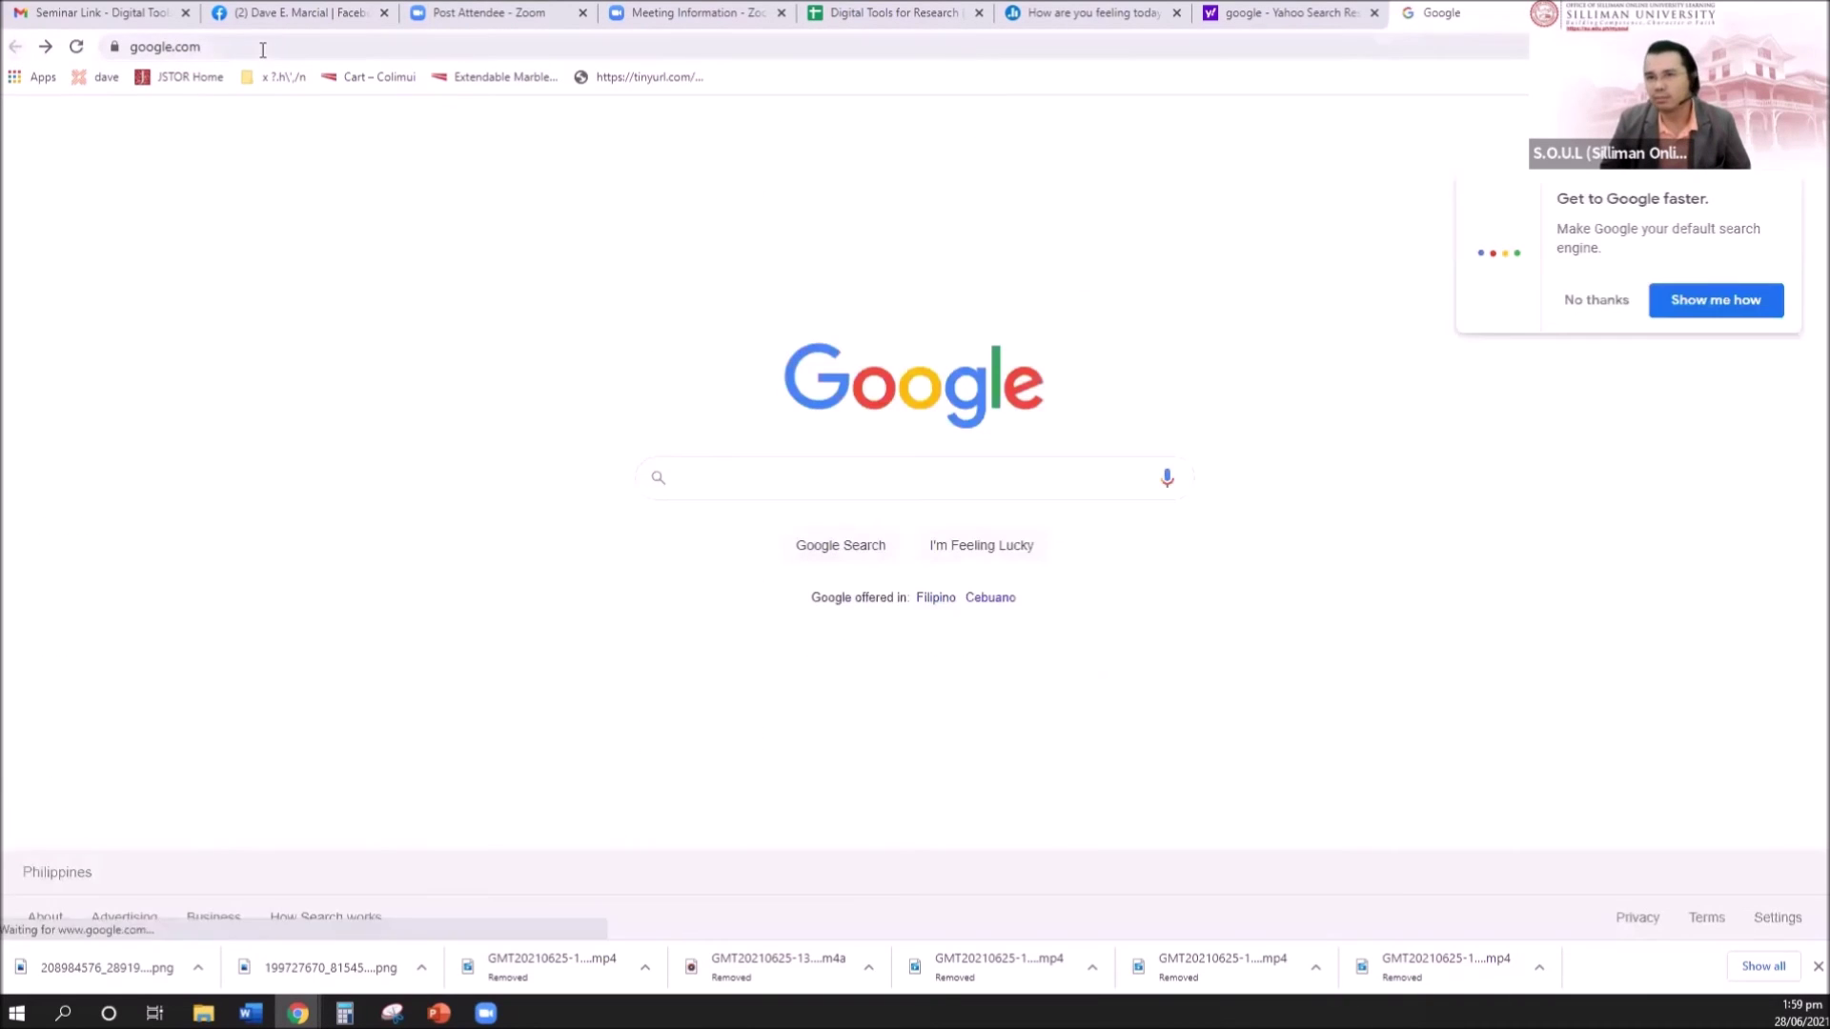
left_click(263, 47)
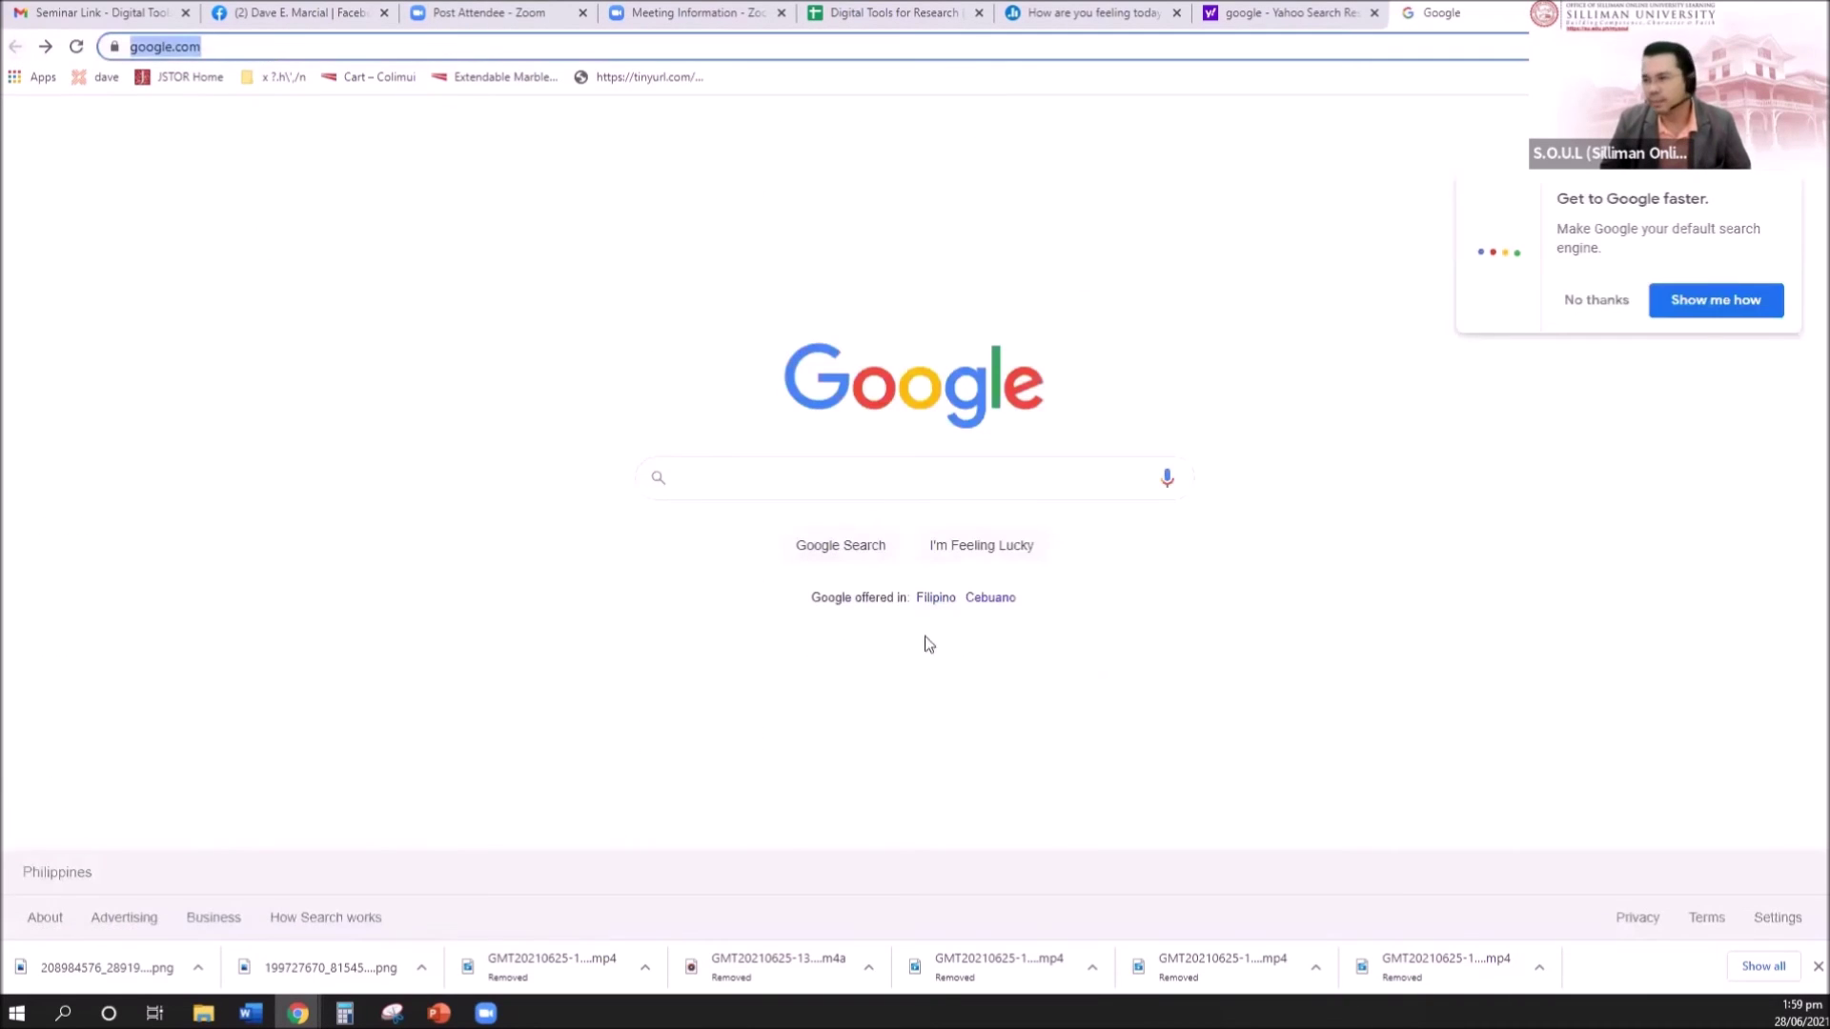
Open a blank Advanced search page from the homepage Settings menu, then return home
left_click(1790, 922)
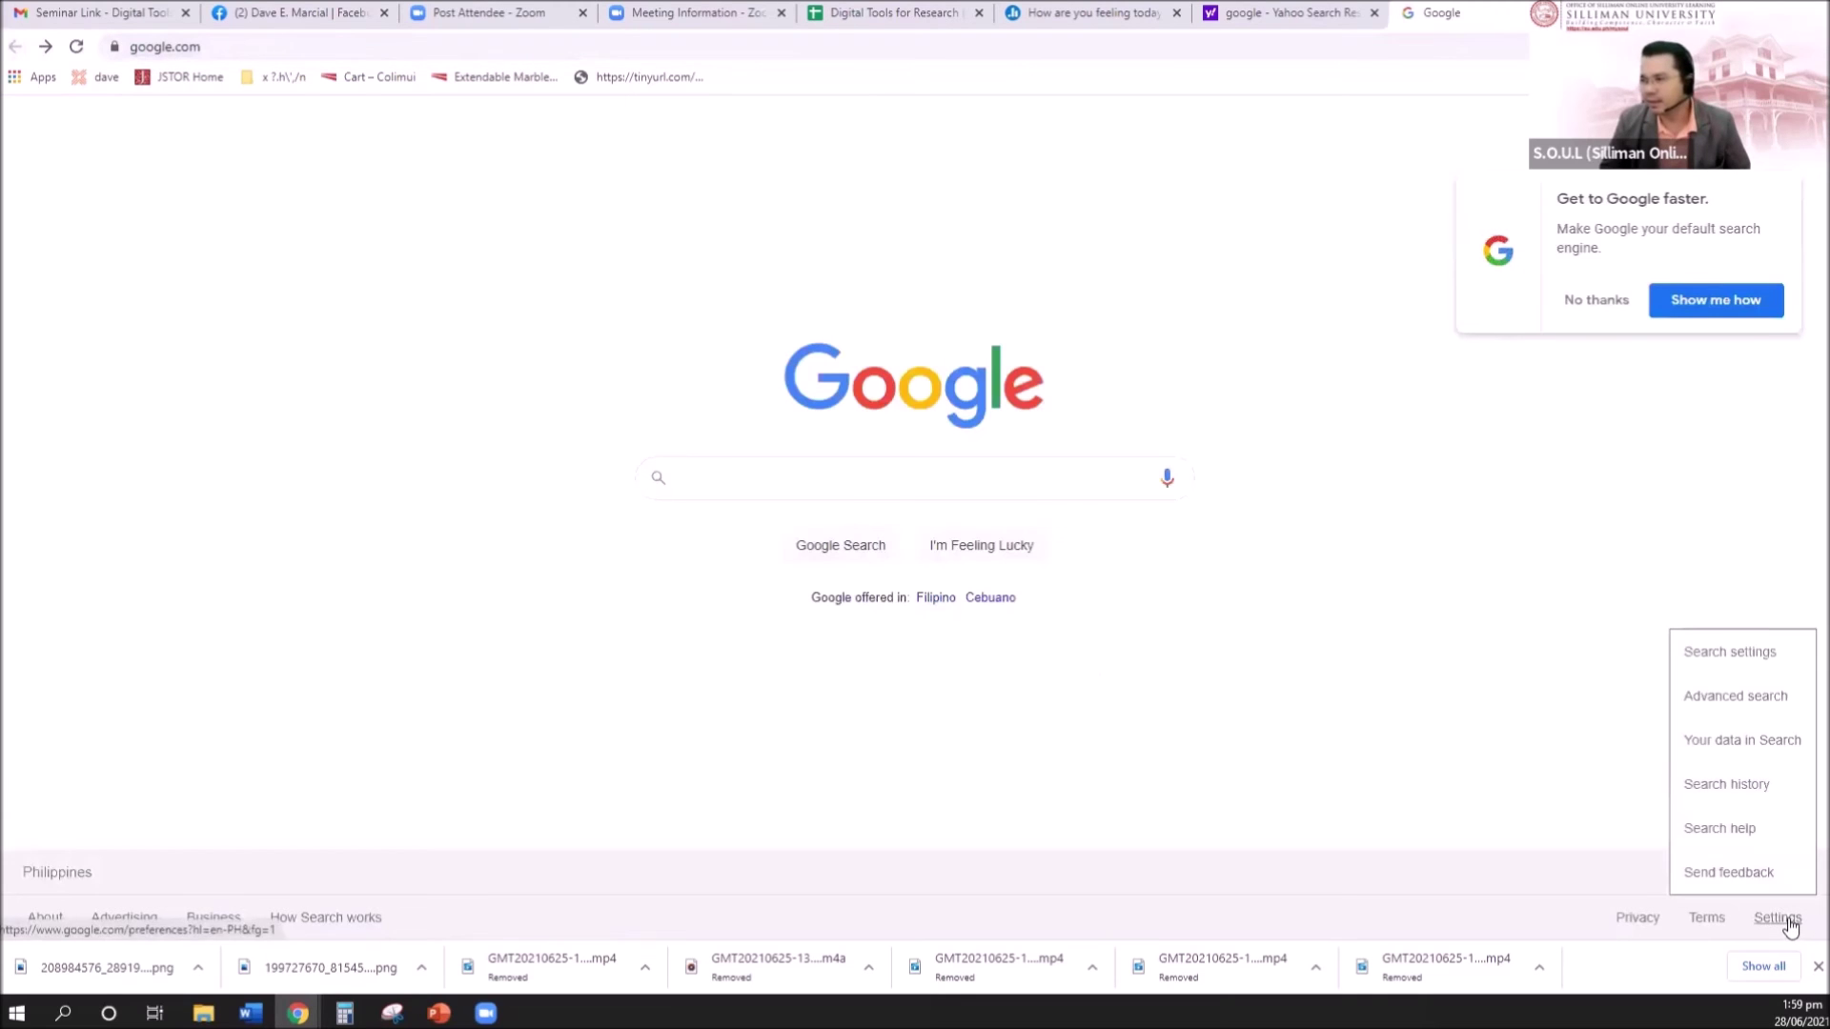
left_click(1737, 699)
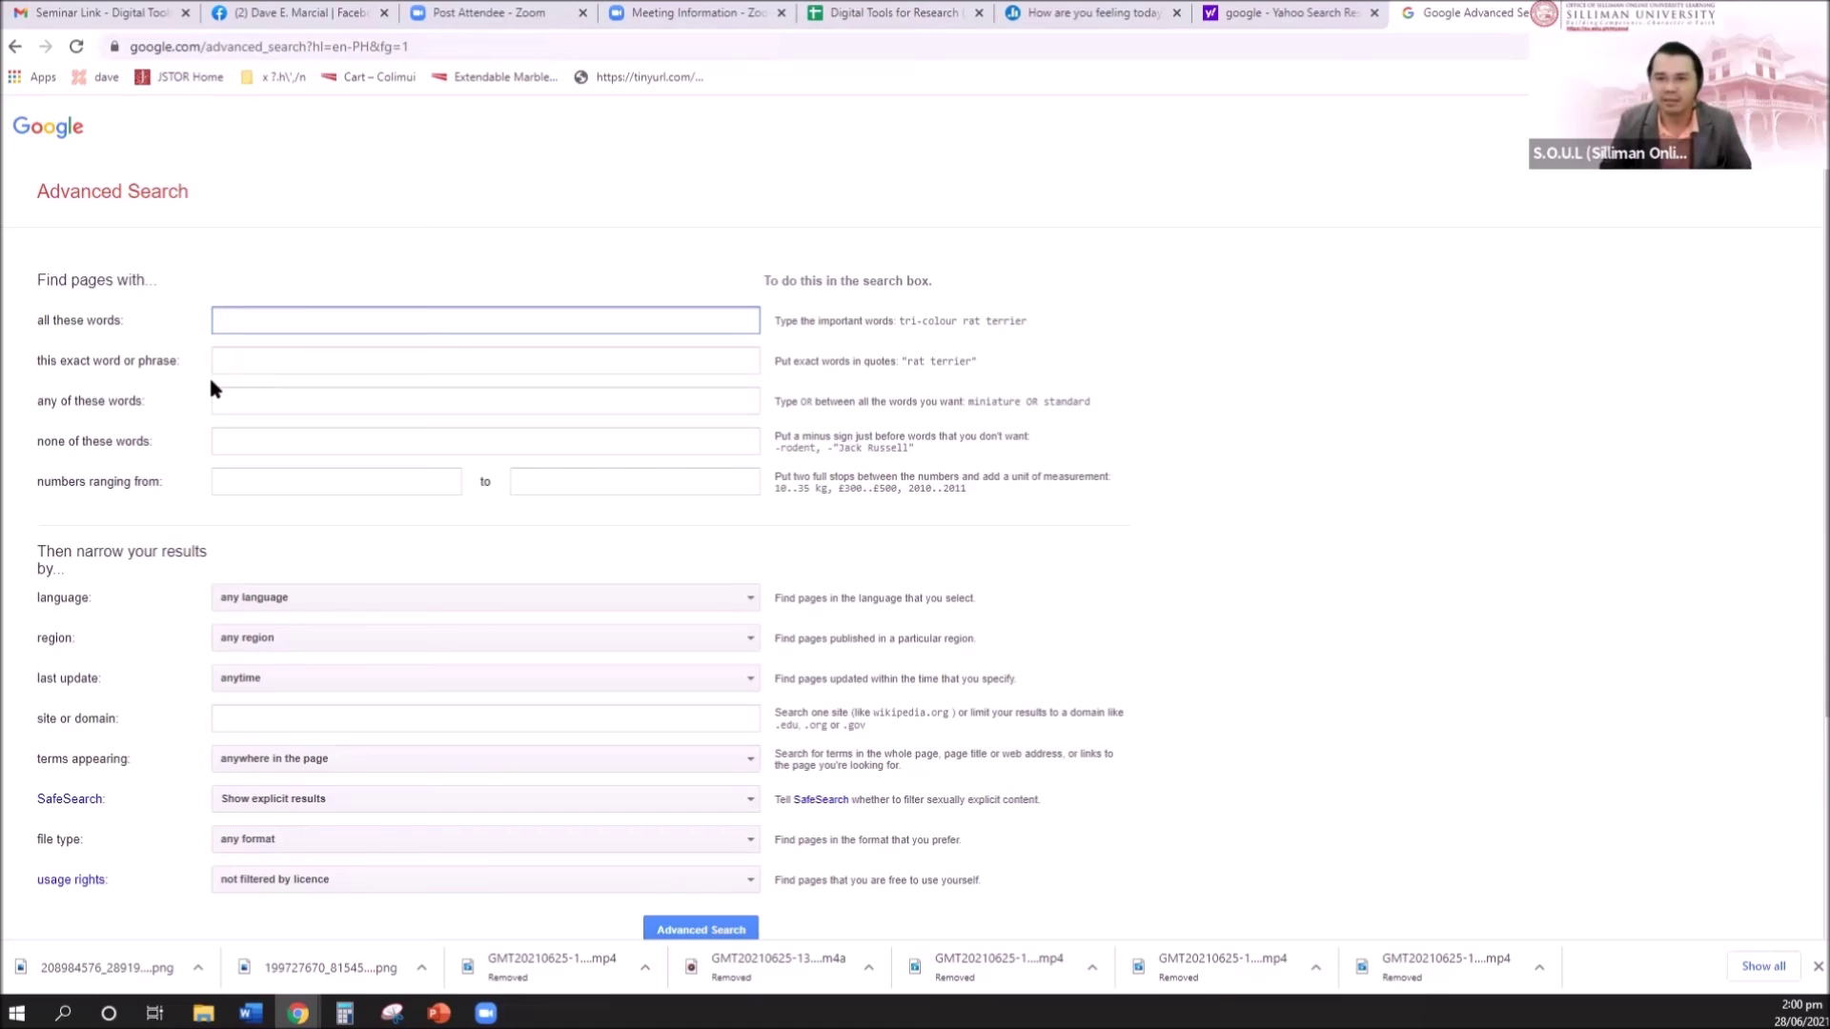
key("alt+Left")
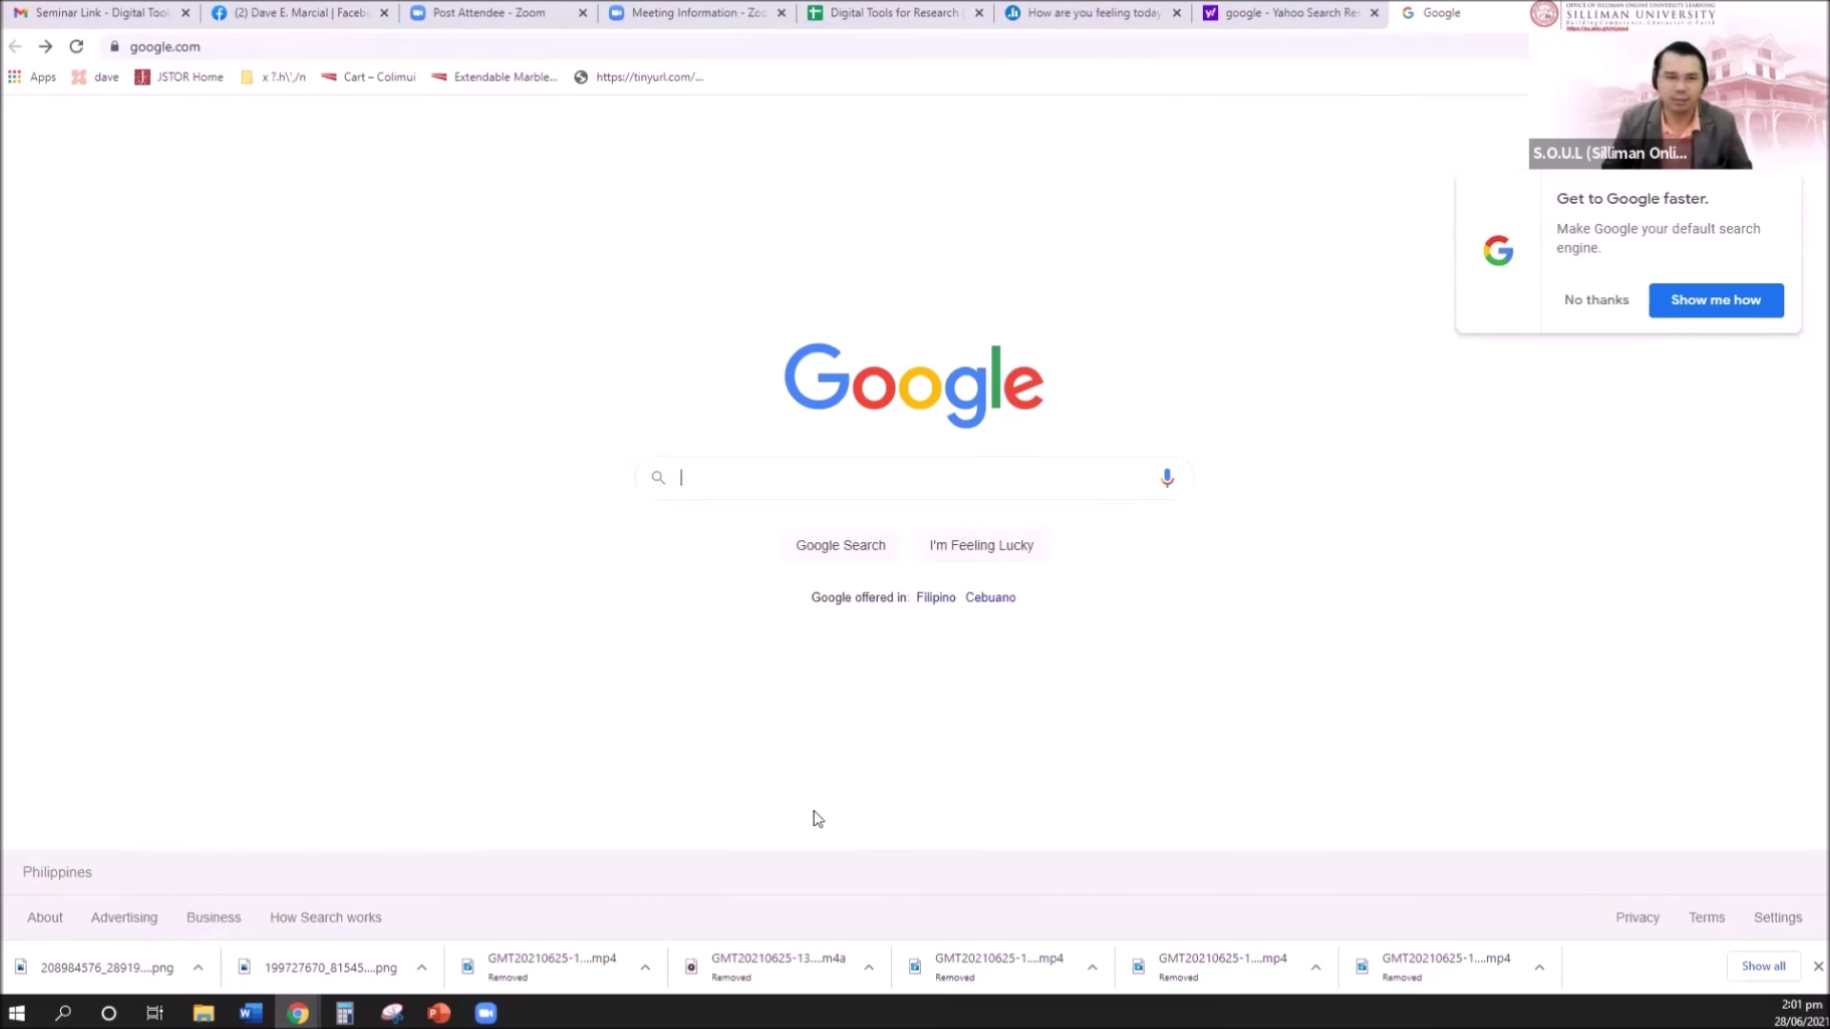
Allow microphone access and search by voice, repeating with 'digital technology', then return to the homepage
left_click(1168, 480)
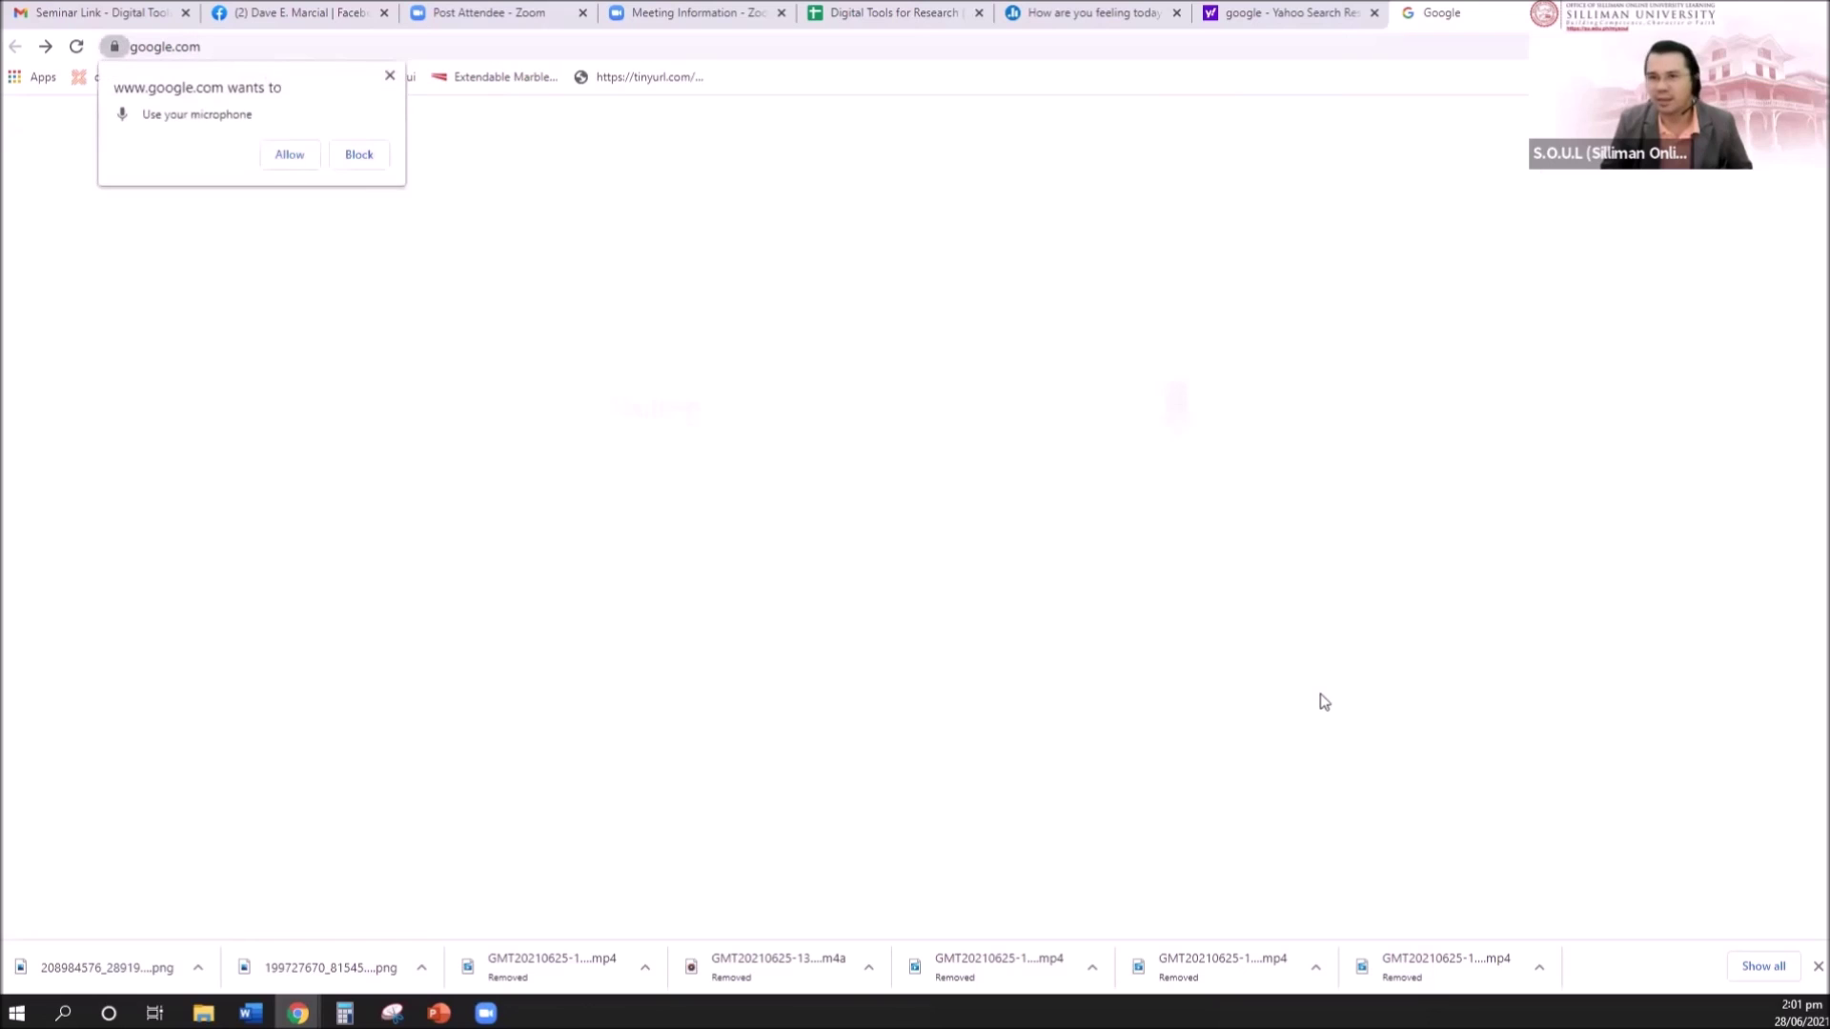
left_click(292, 156)
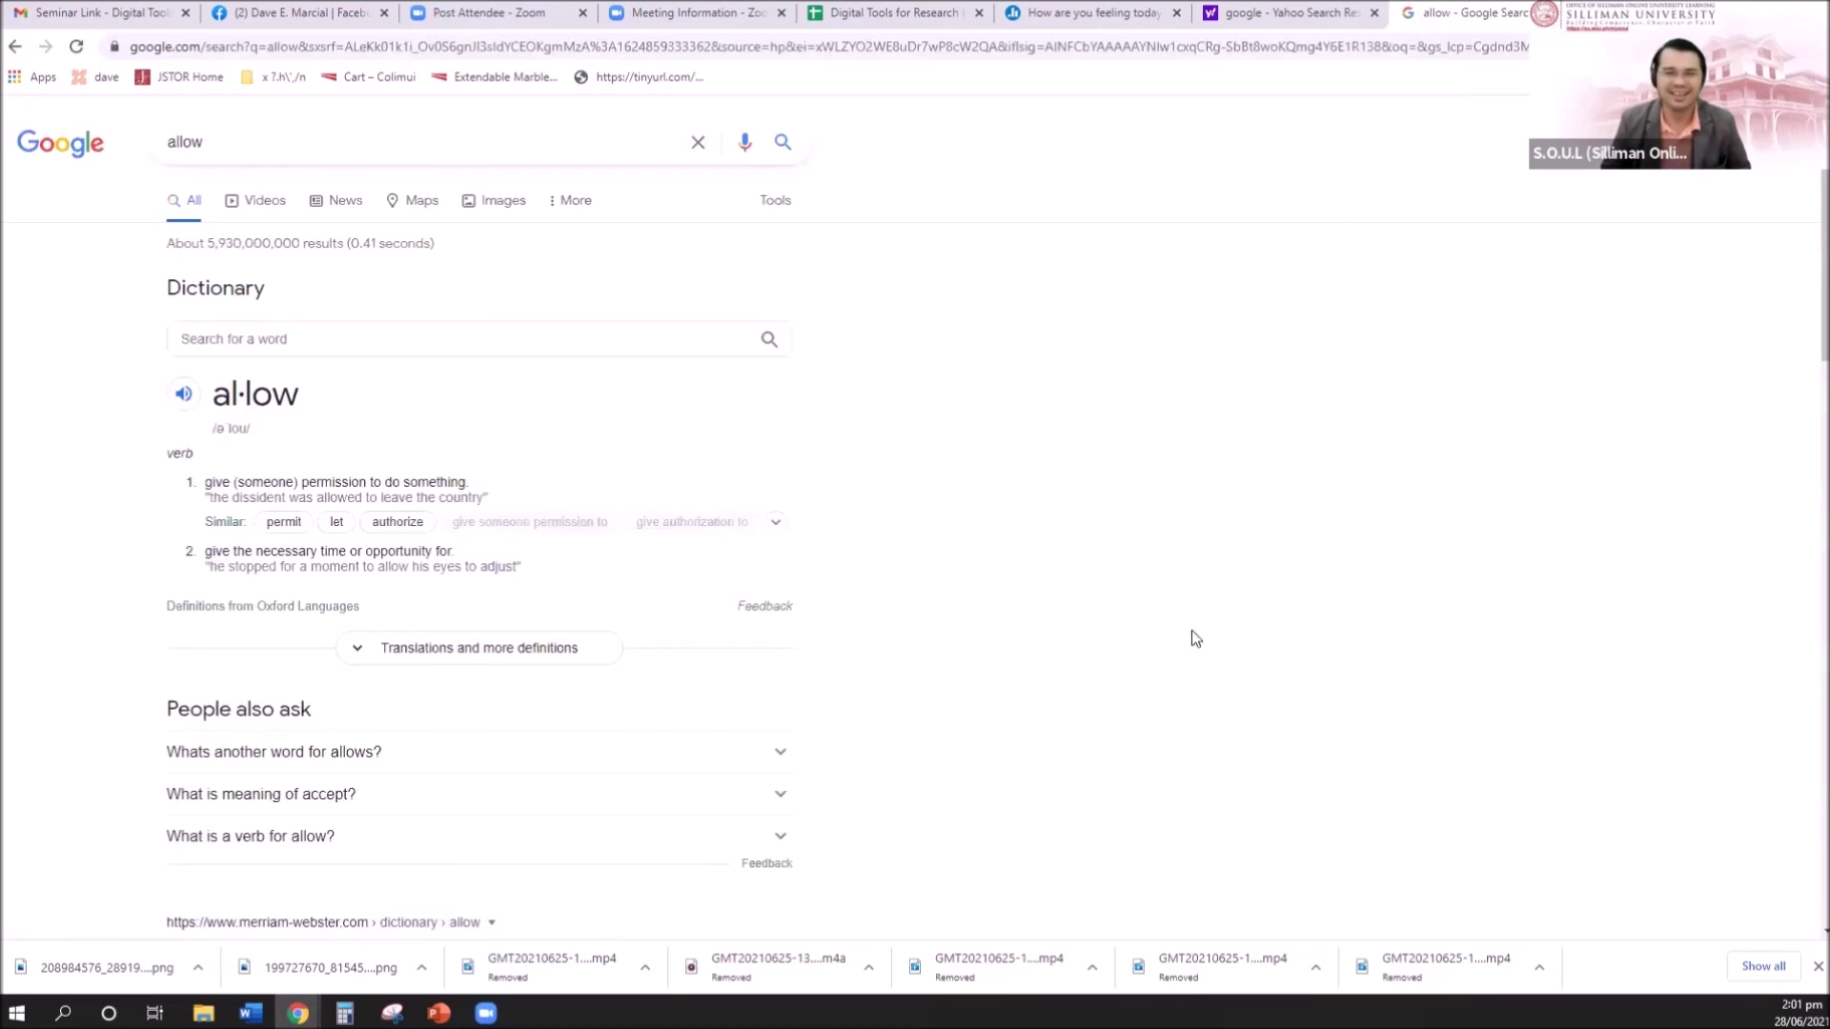
left_click(16, 47)
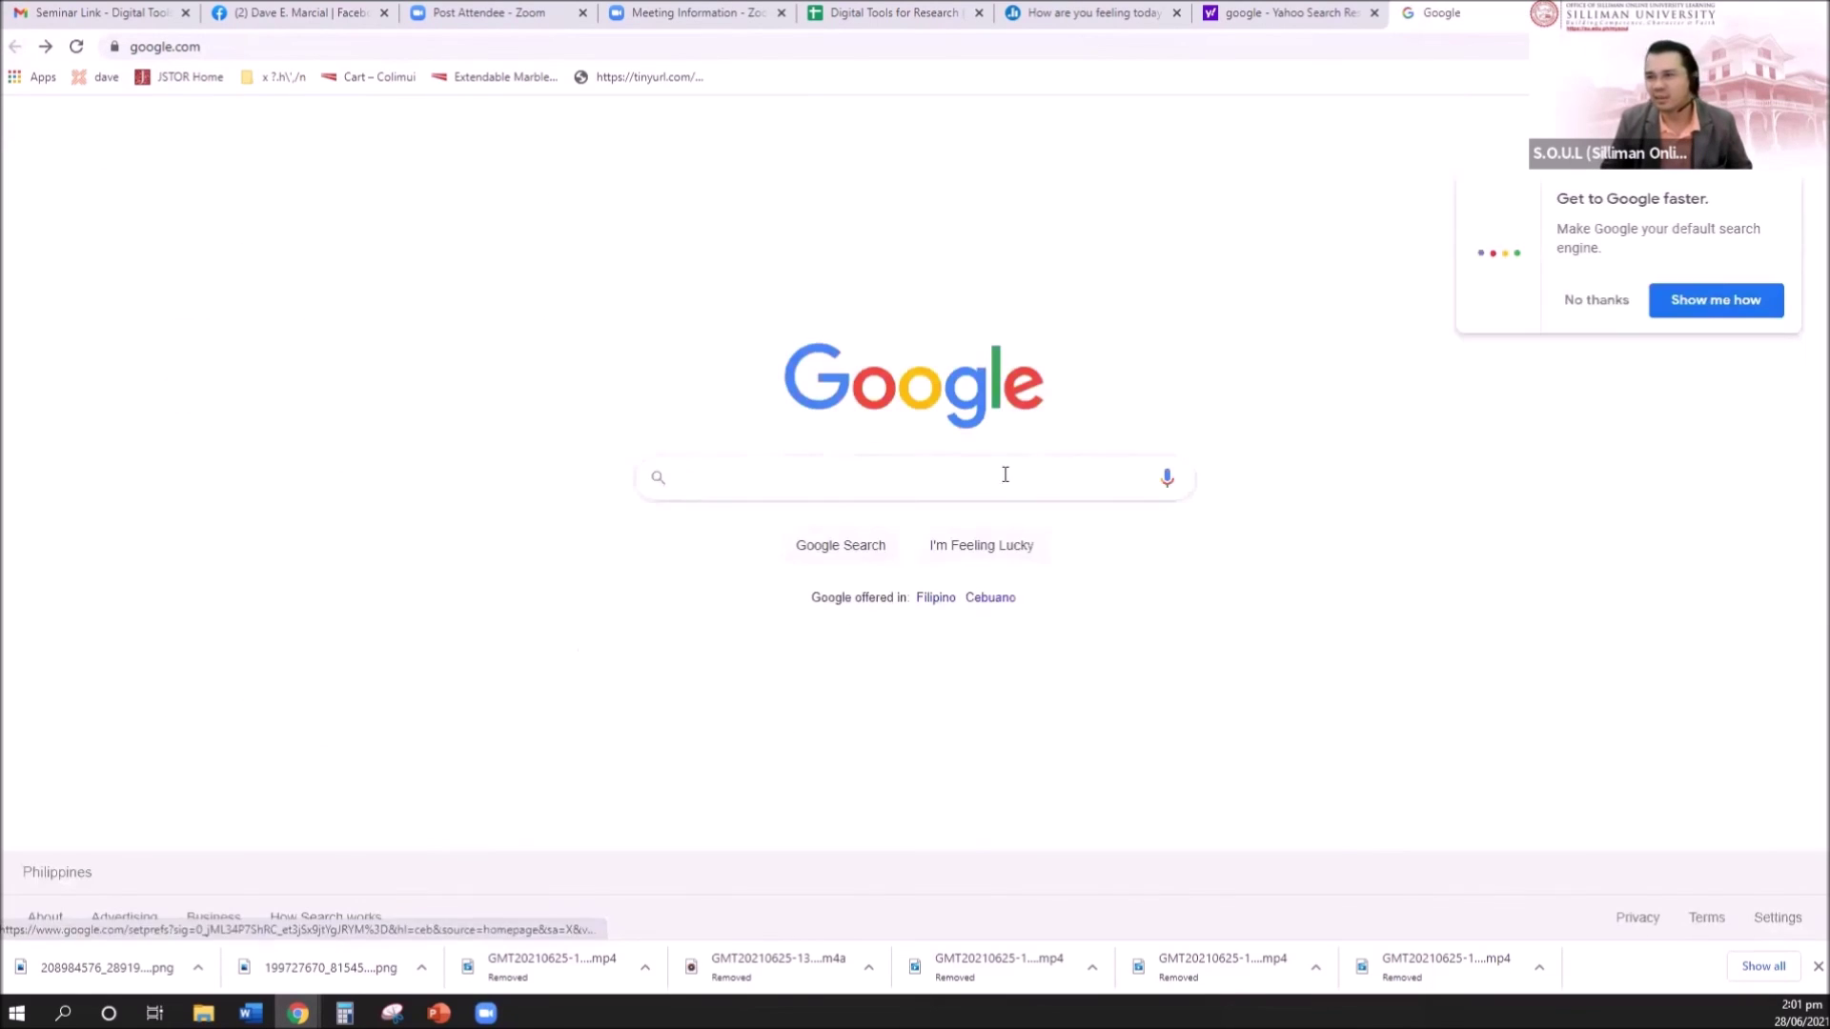
left_click(1170, 483)
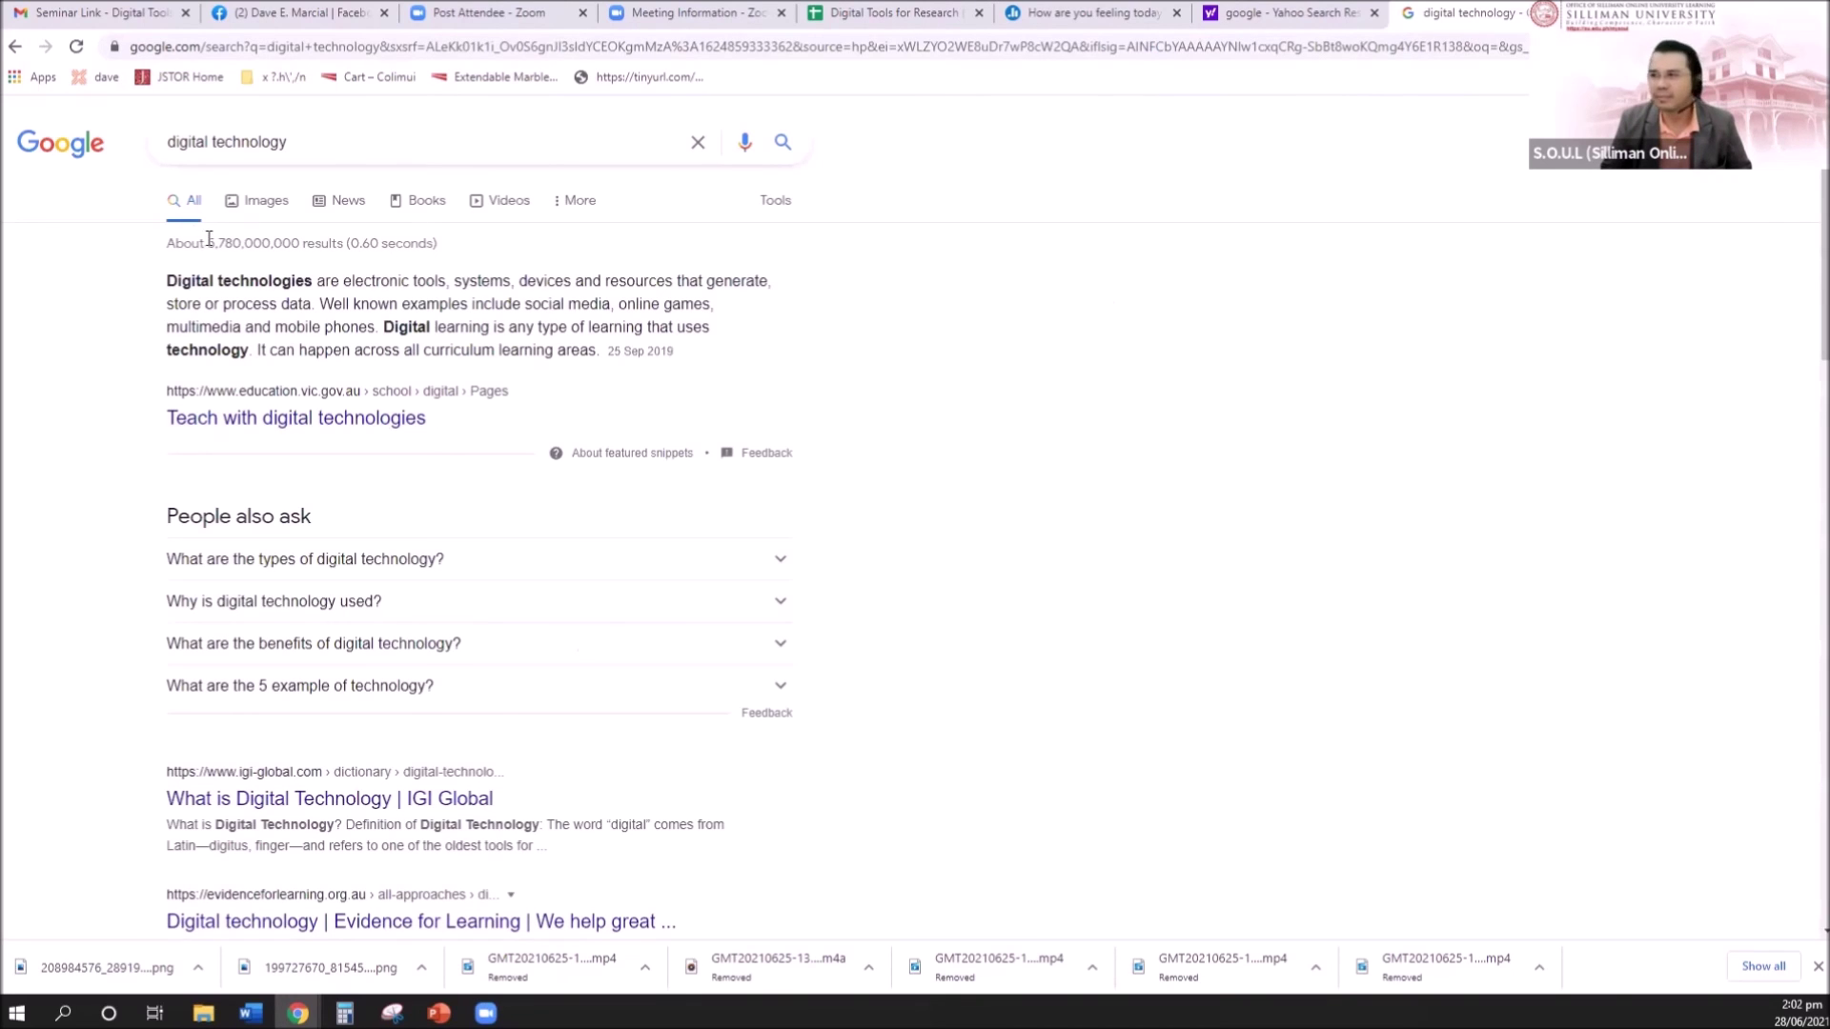
left_click(15, 46)
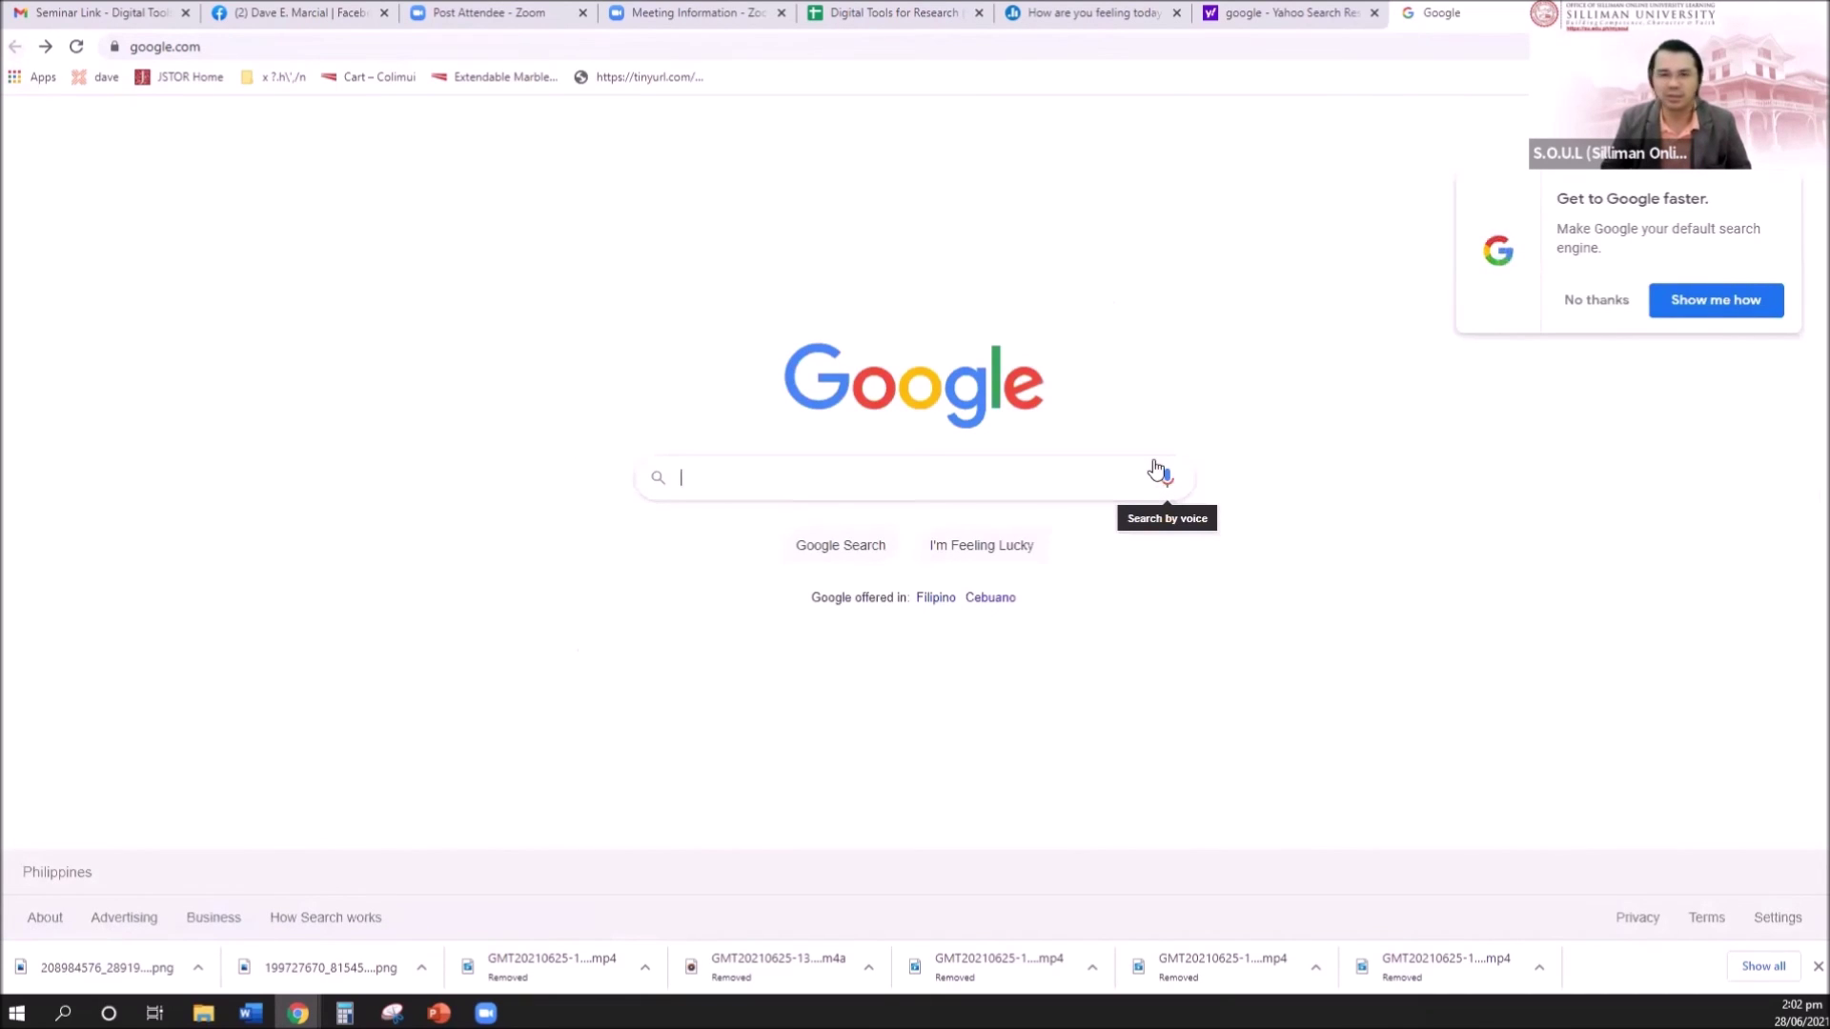
Put the cursor in the empty Google homepage search box for a new query
left_click(1150, 457)
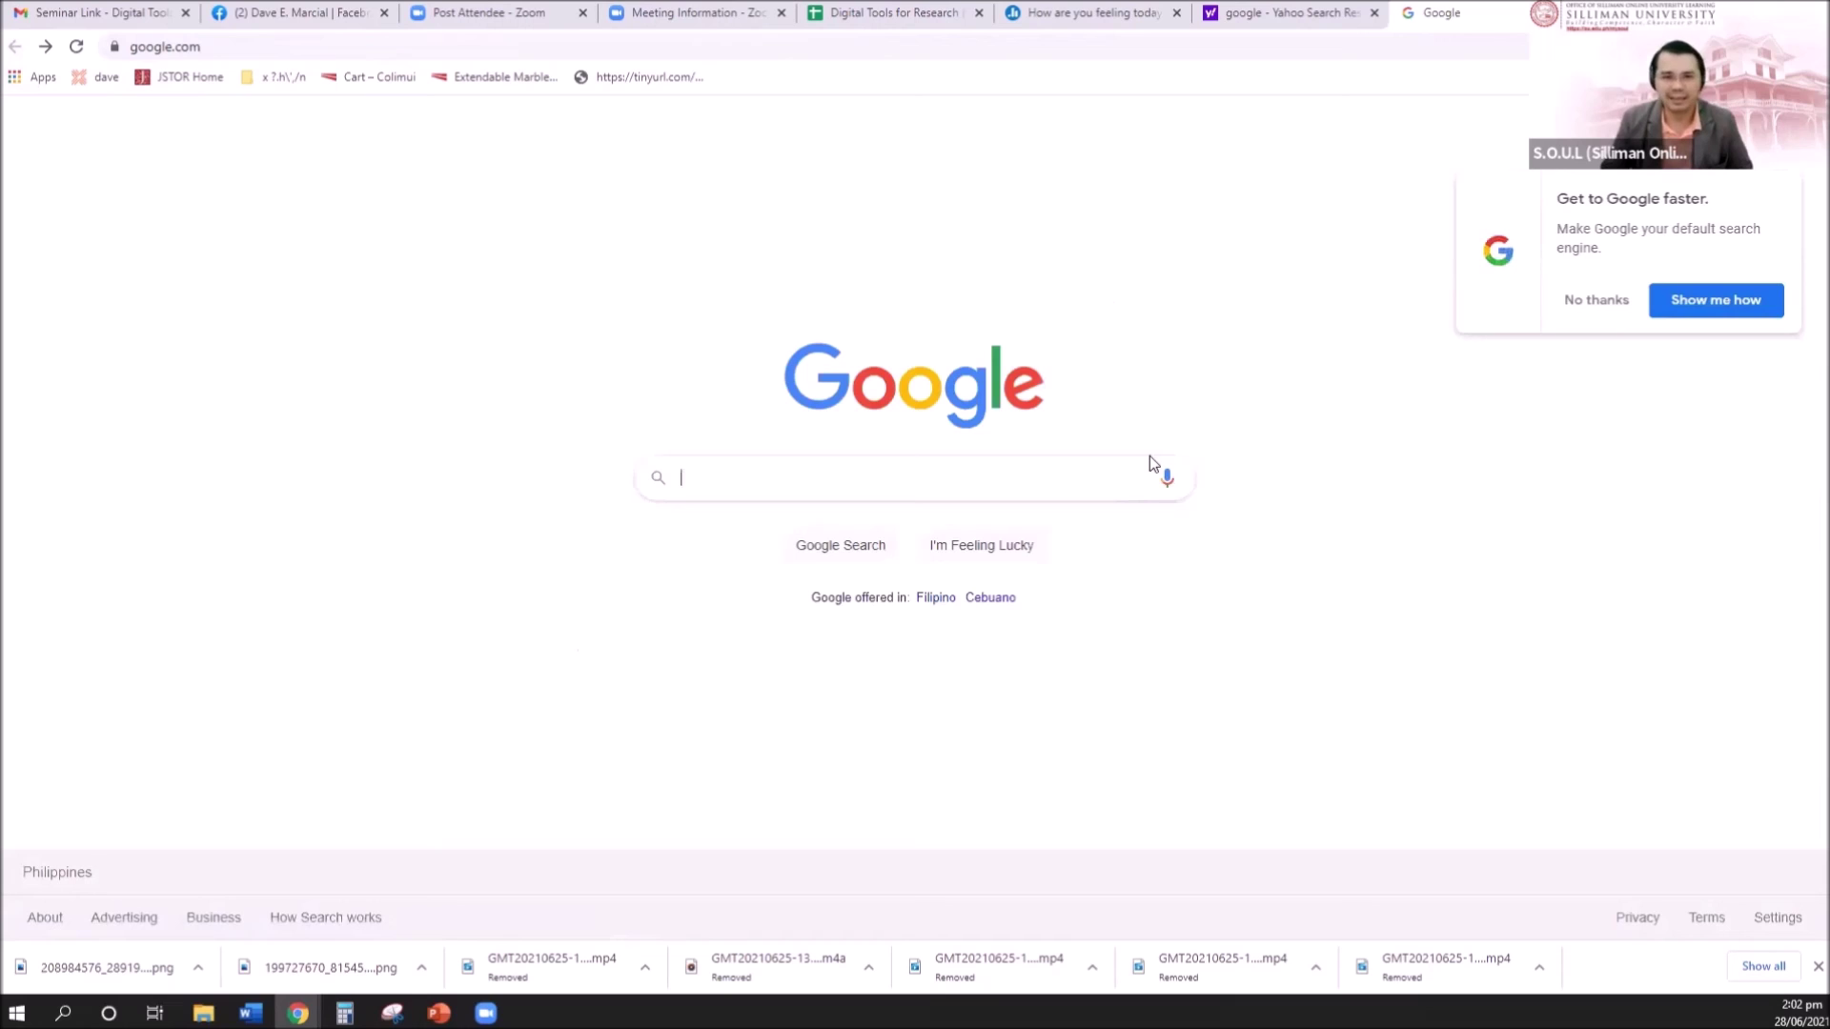